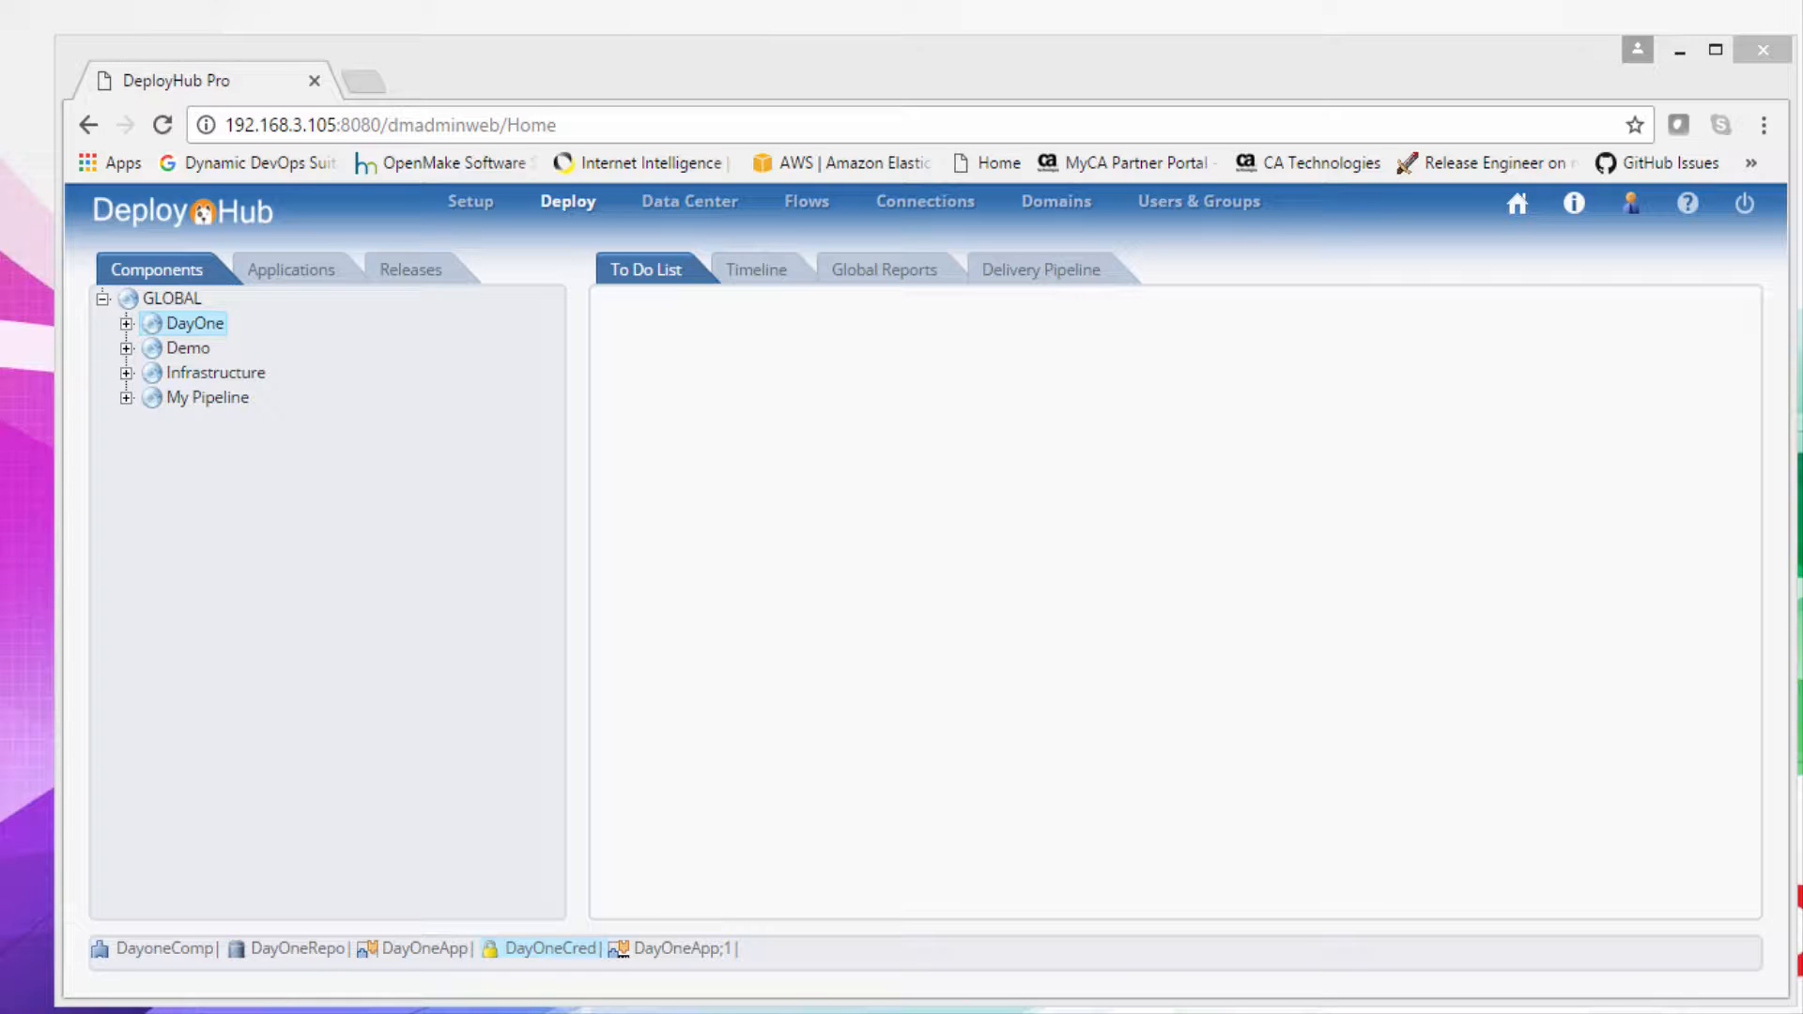
Show the domain list and view the tasks of the DayOne domain
left_click(1052, 212)
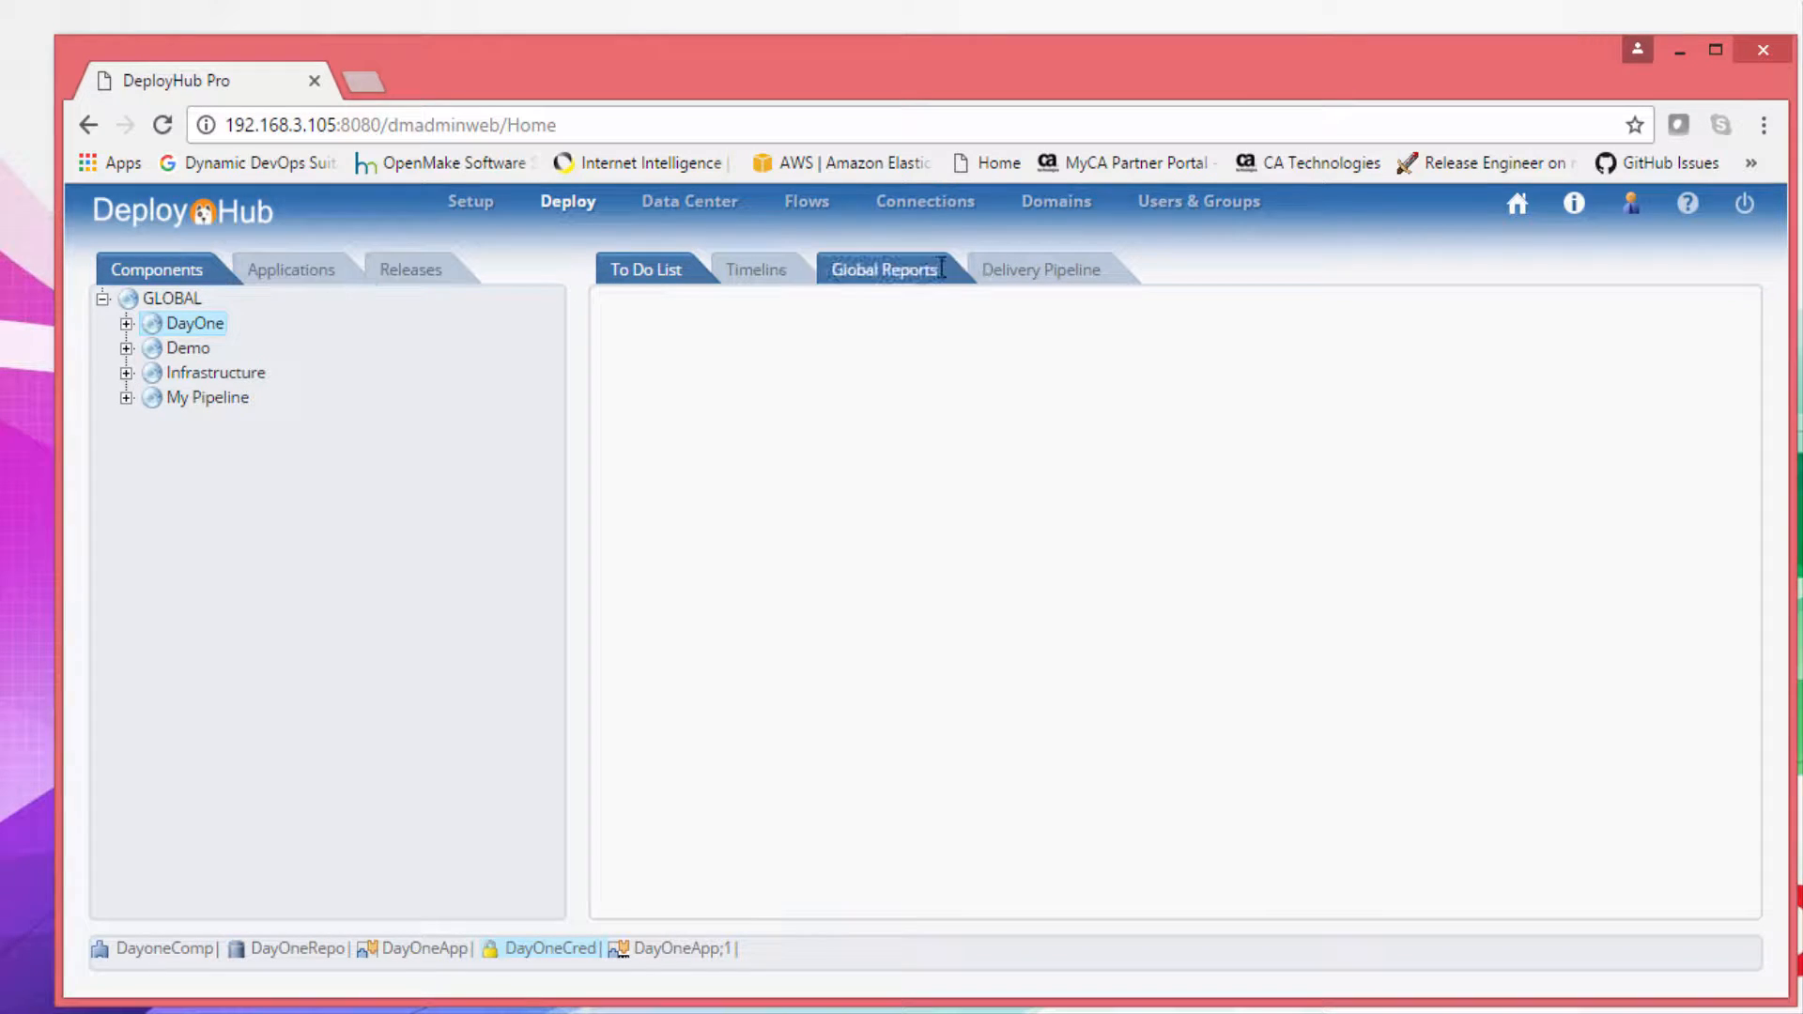
left_click(1064, 205)
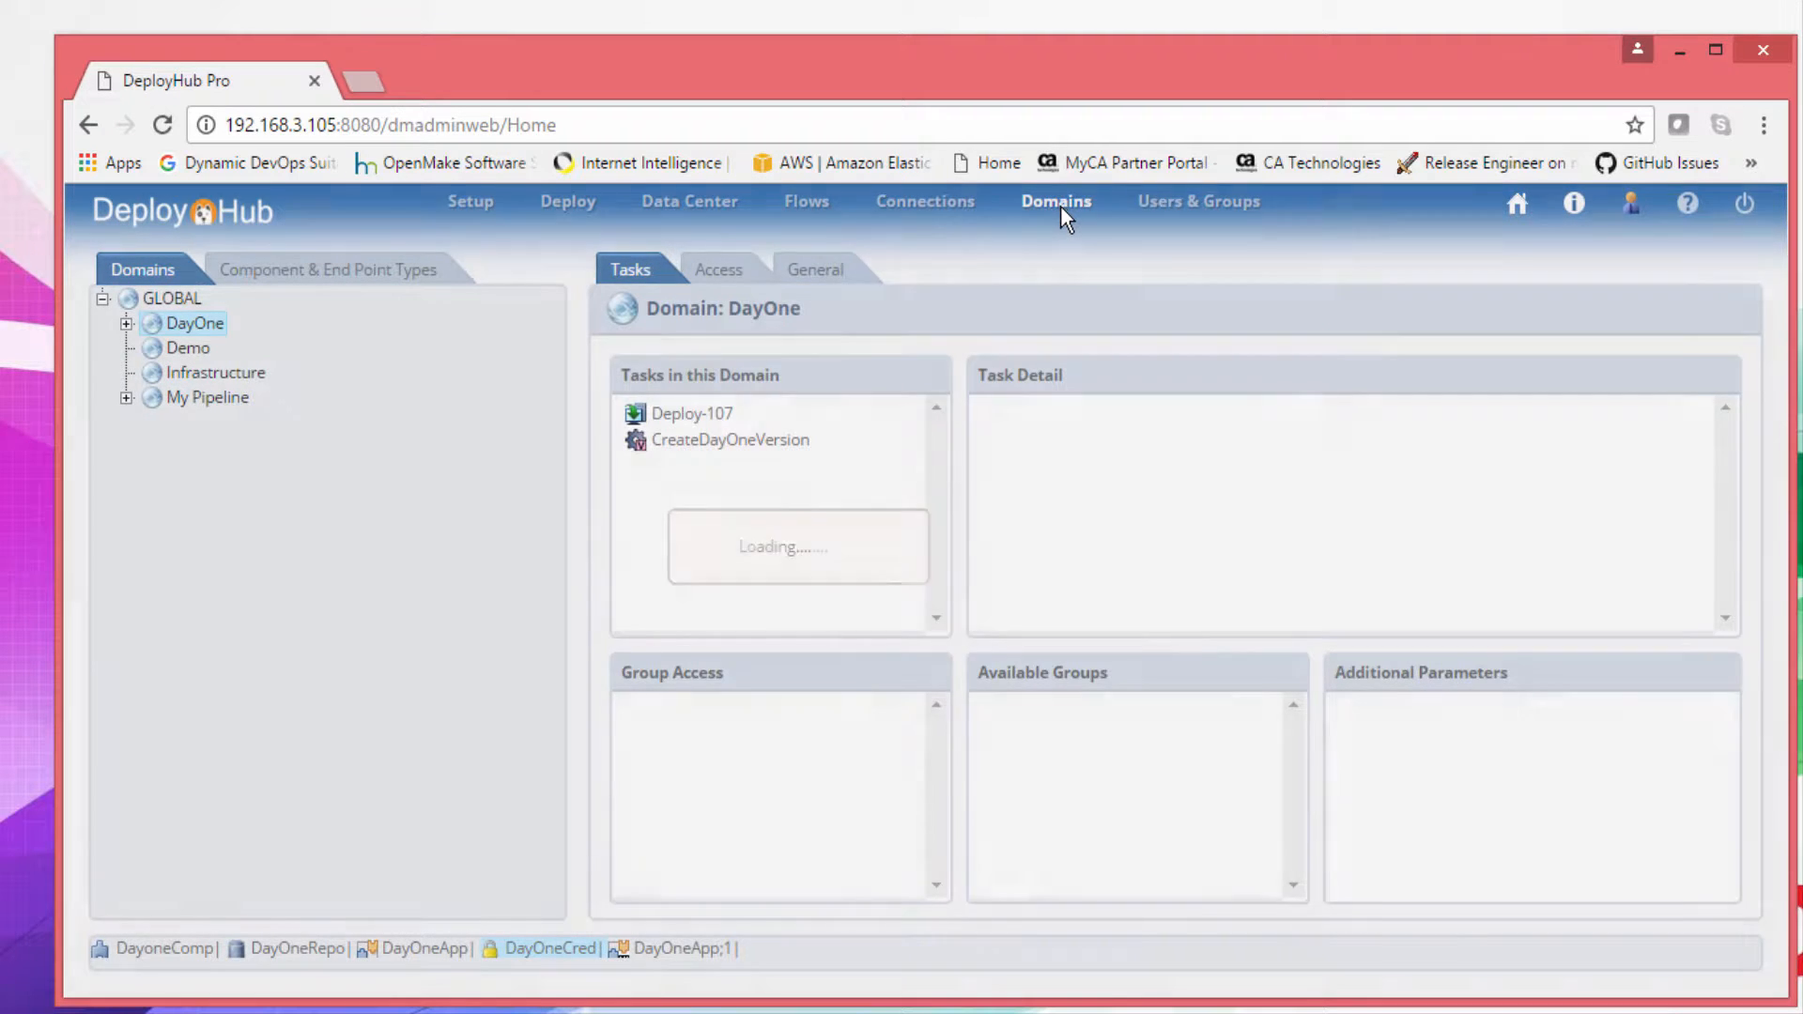
left_click(141, 272)
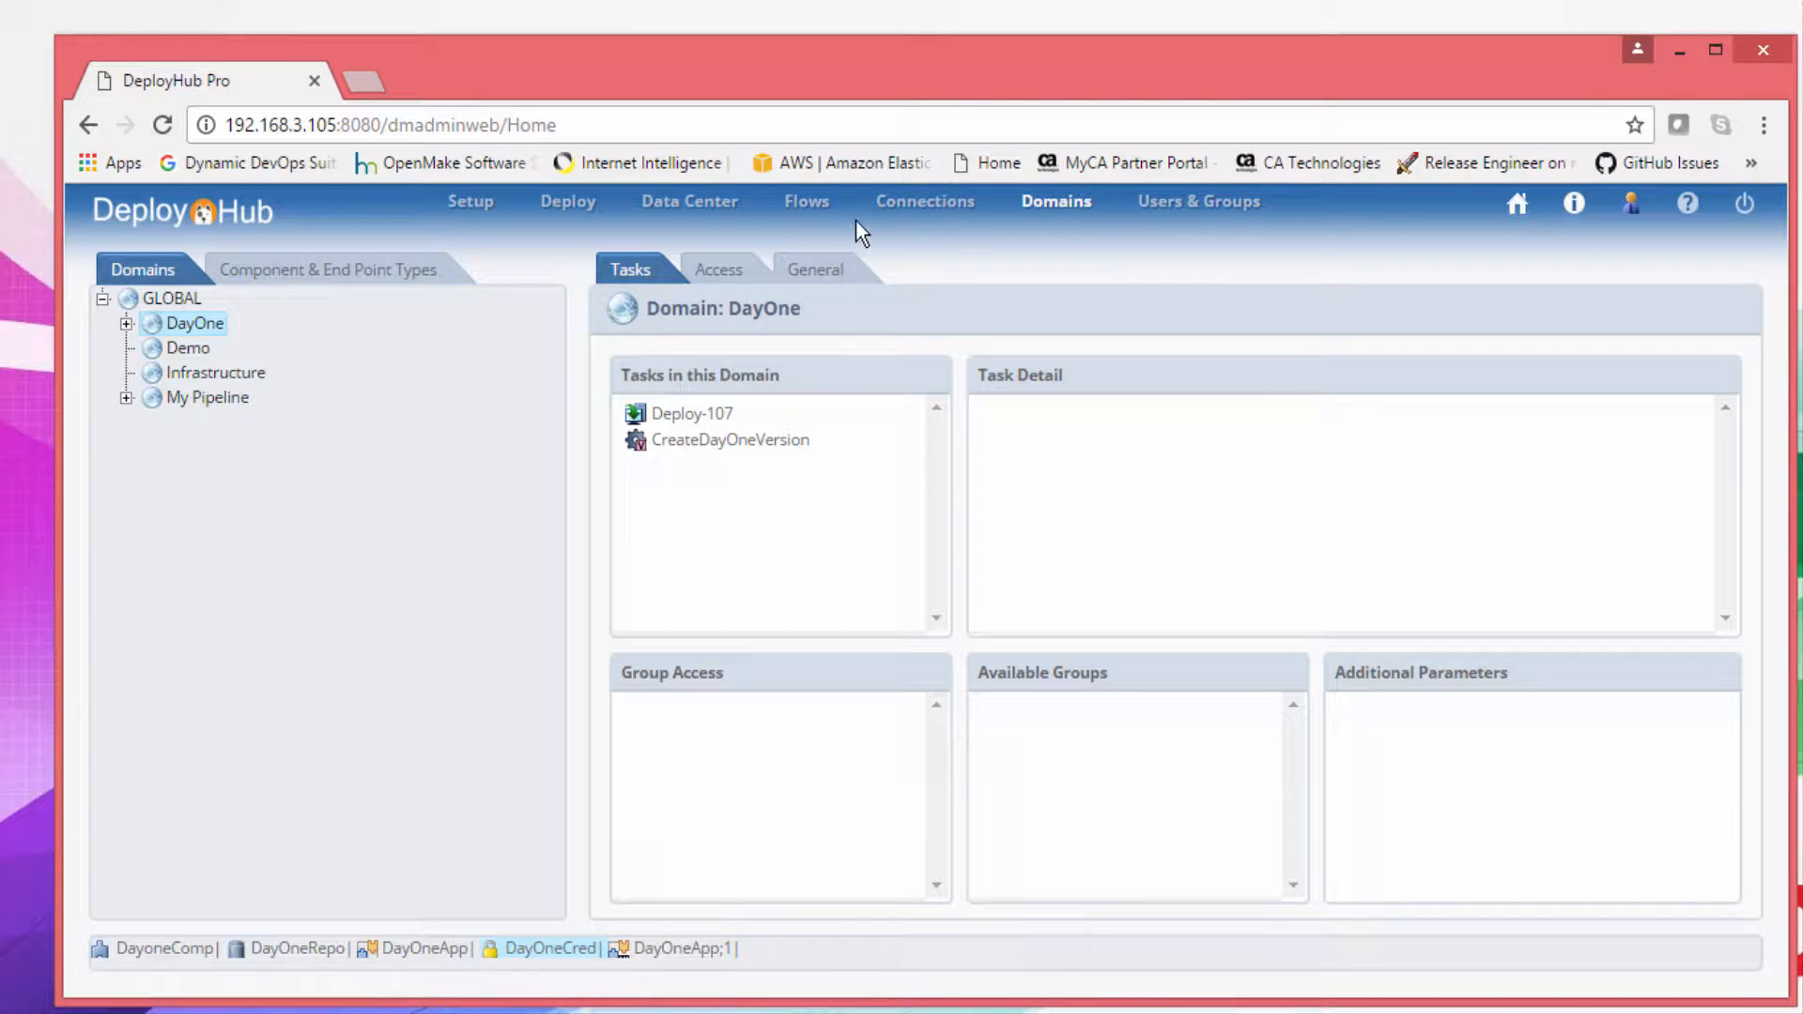
View the details of the DayOneCred credential in the DayOne domain
left_click(926, 203)
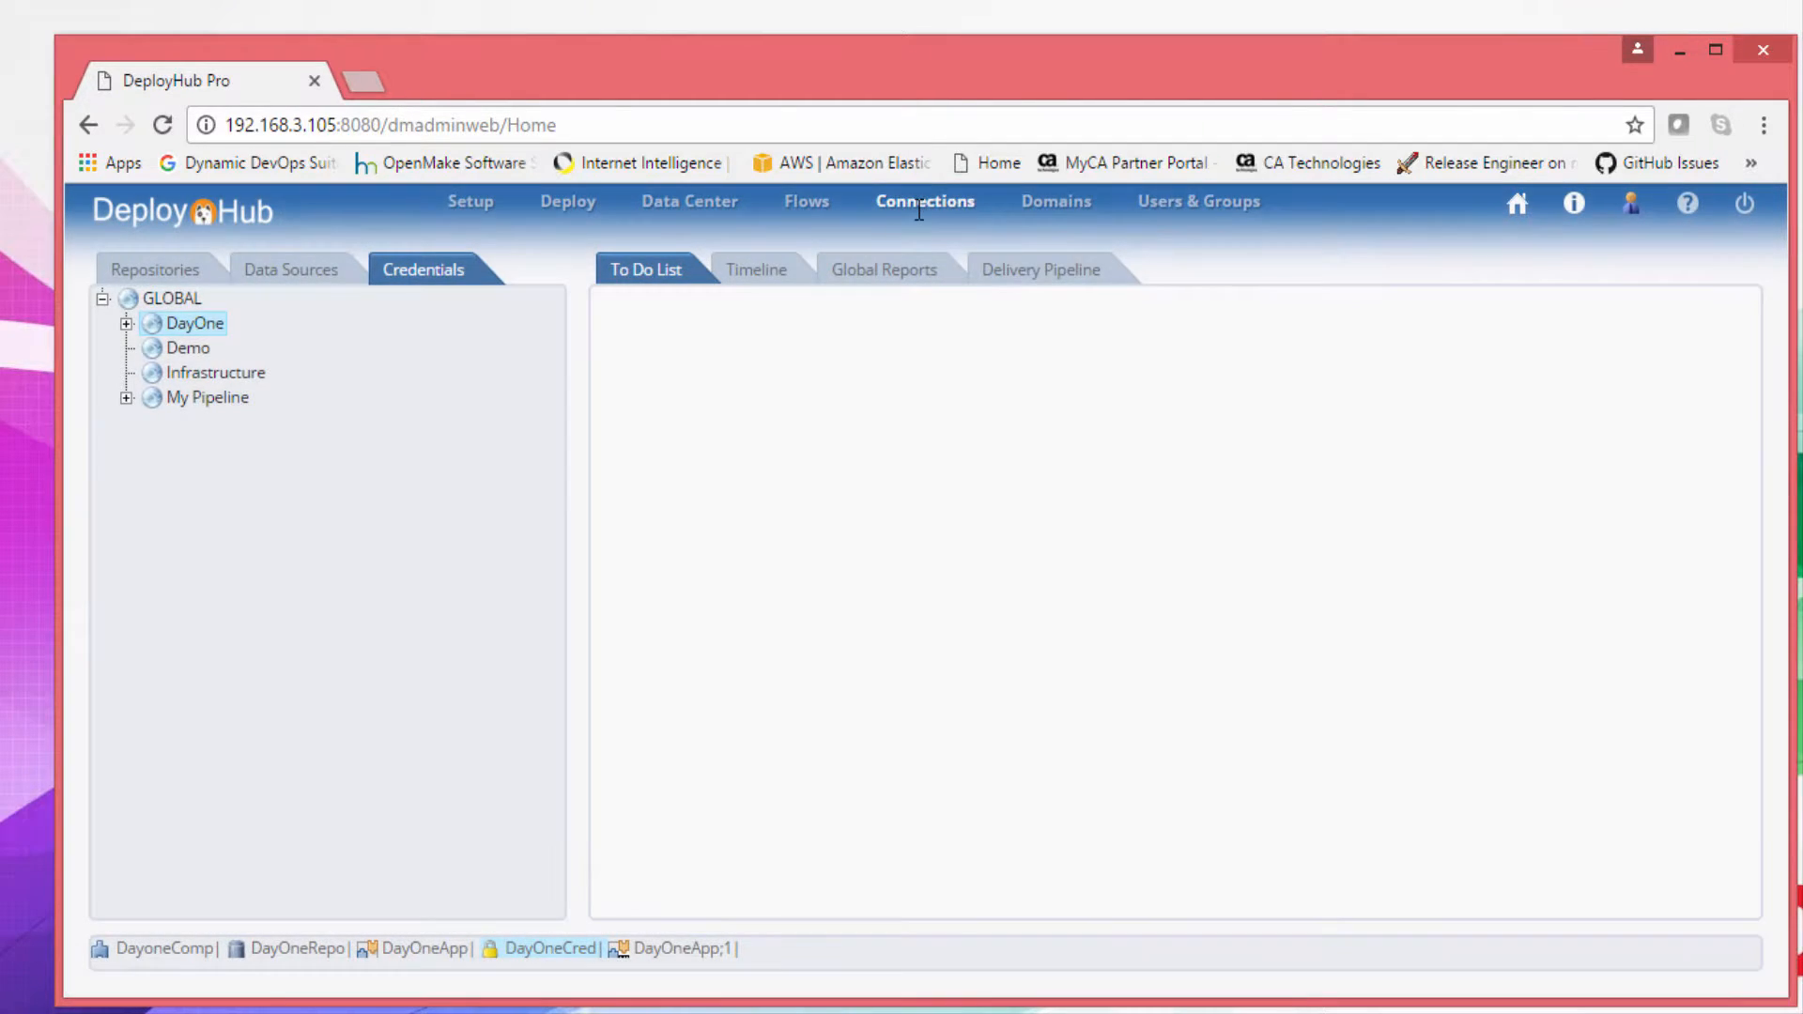
left_click(434, 265)
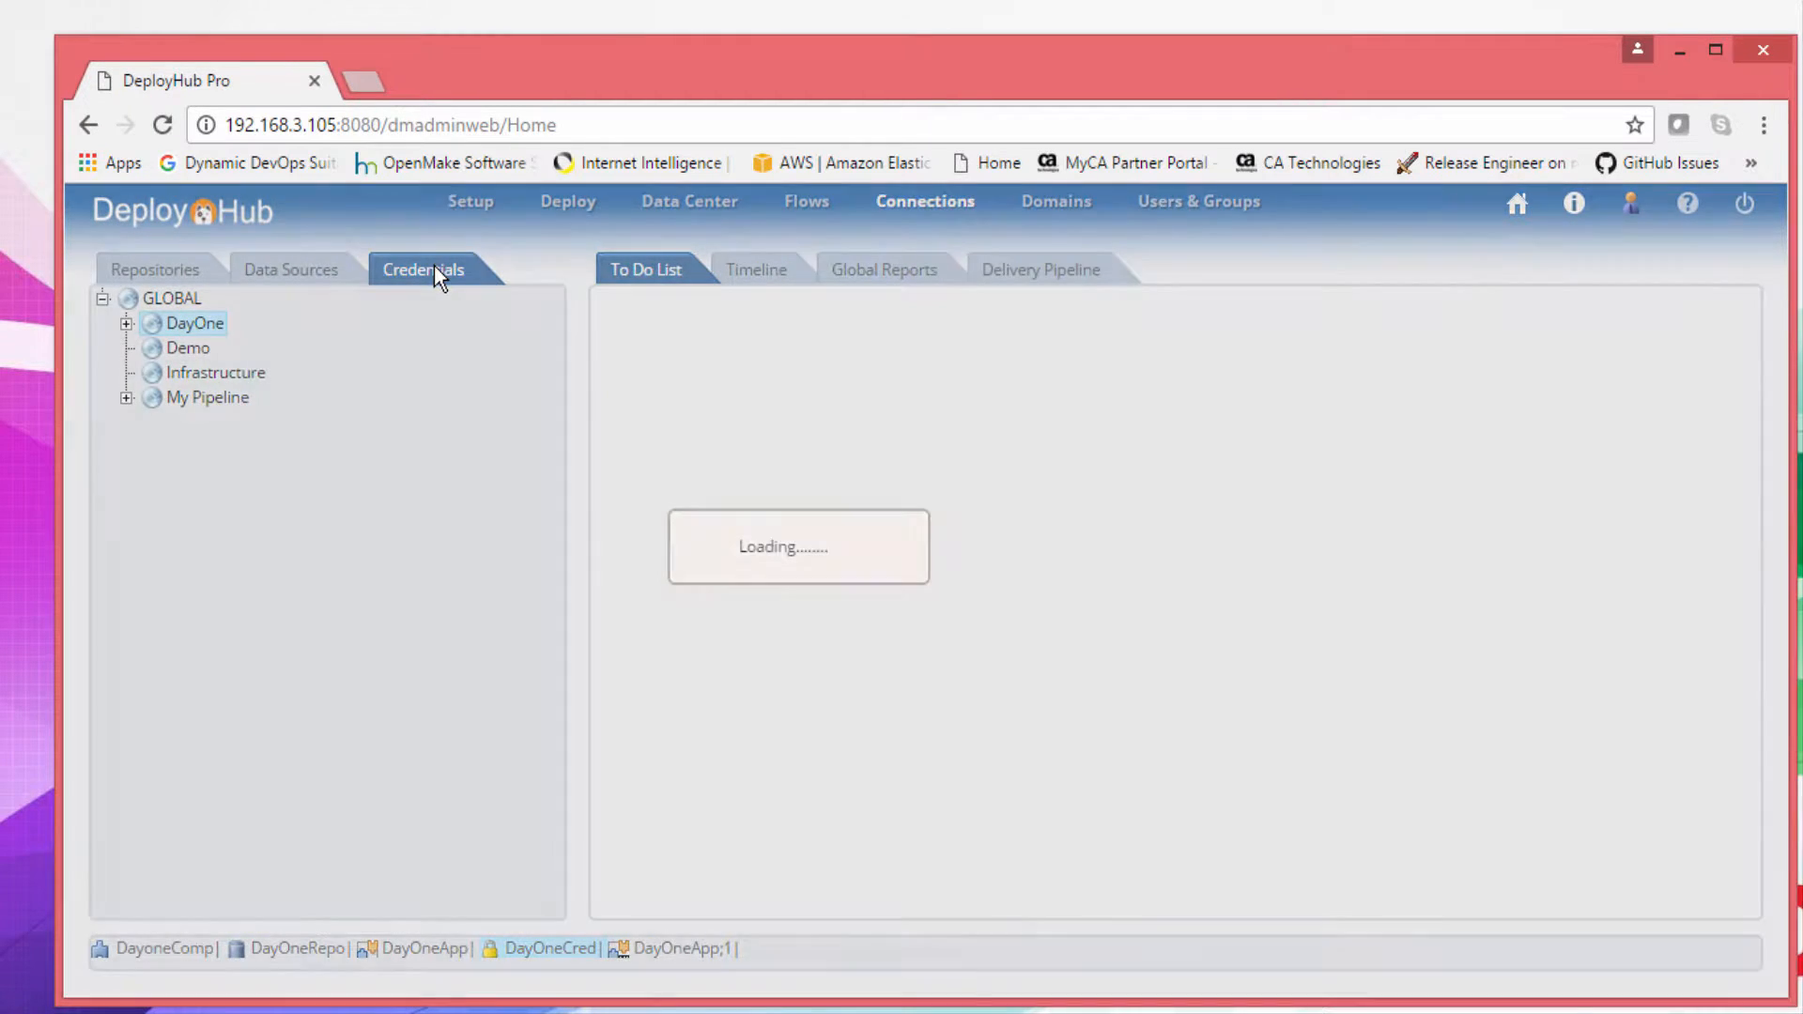
left_click(129, 326)
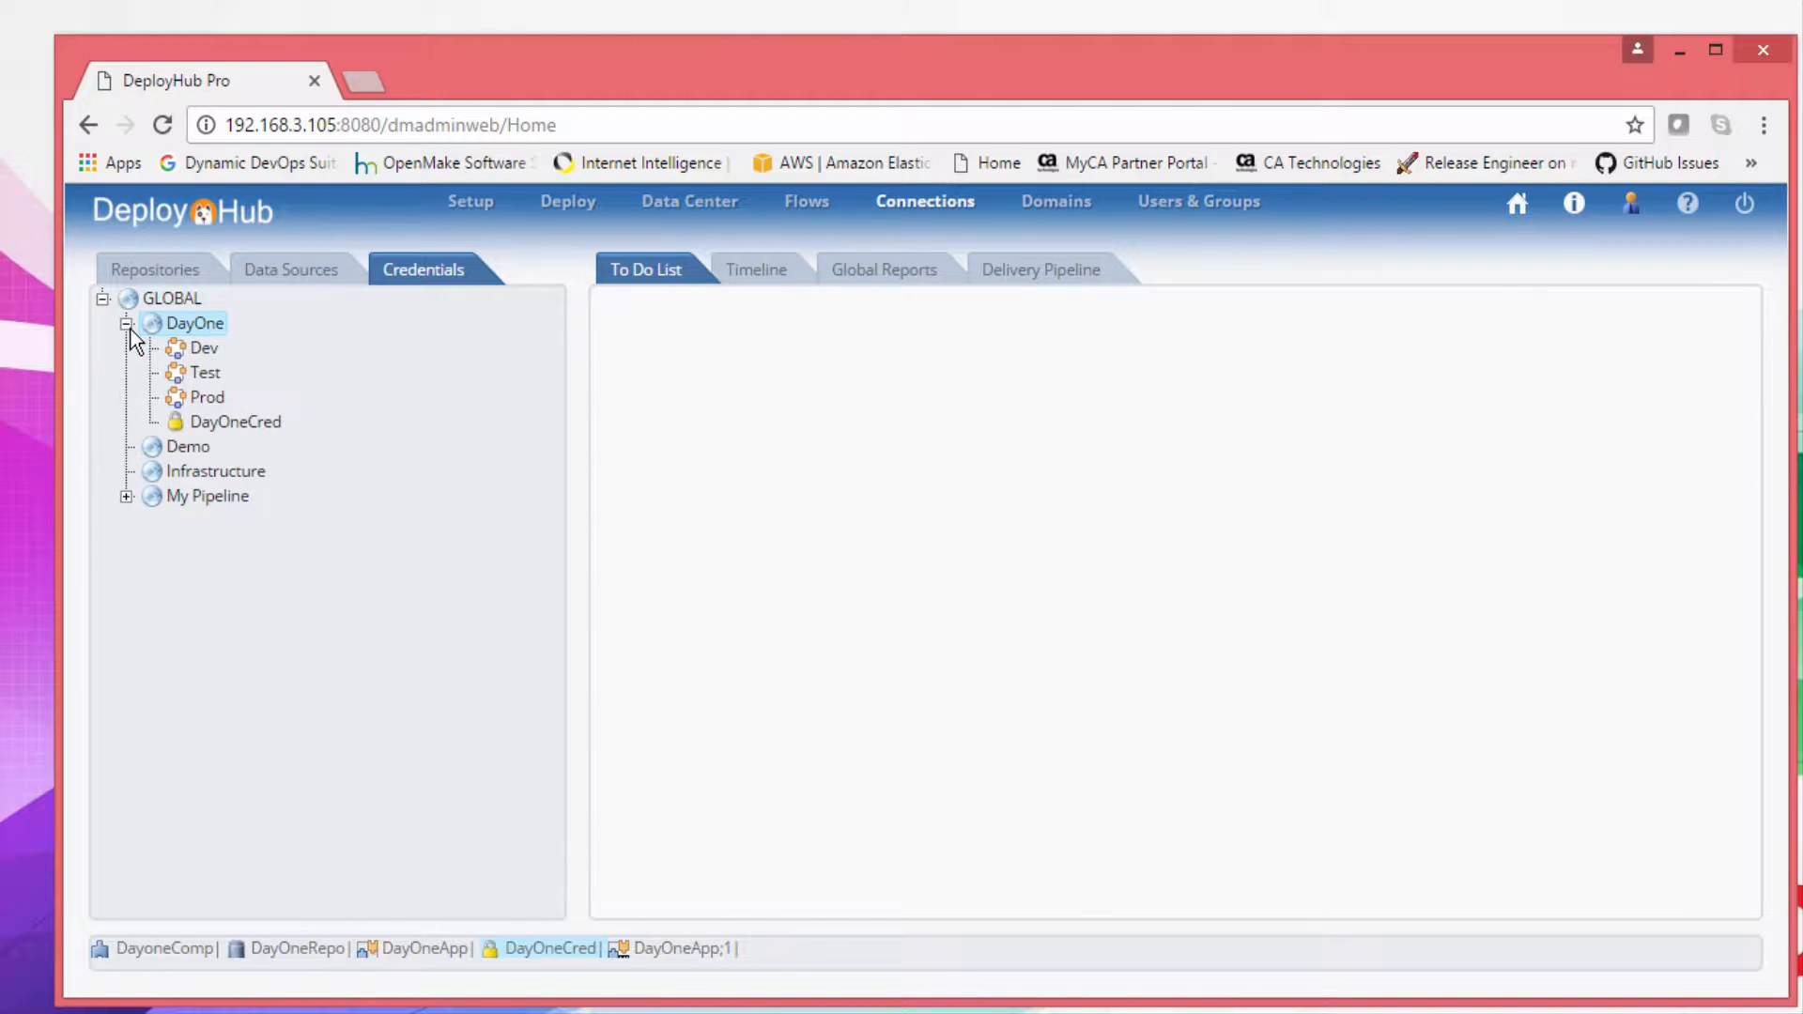
left_click(248, 424)
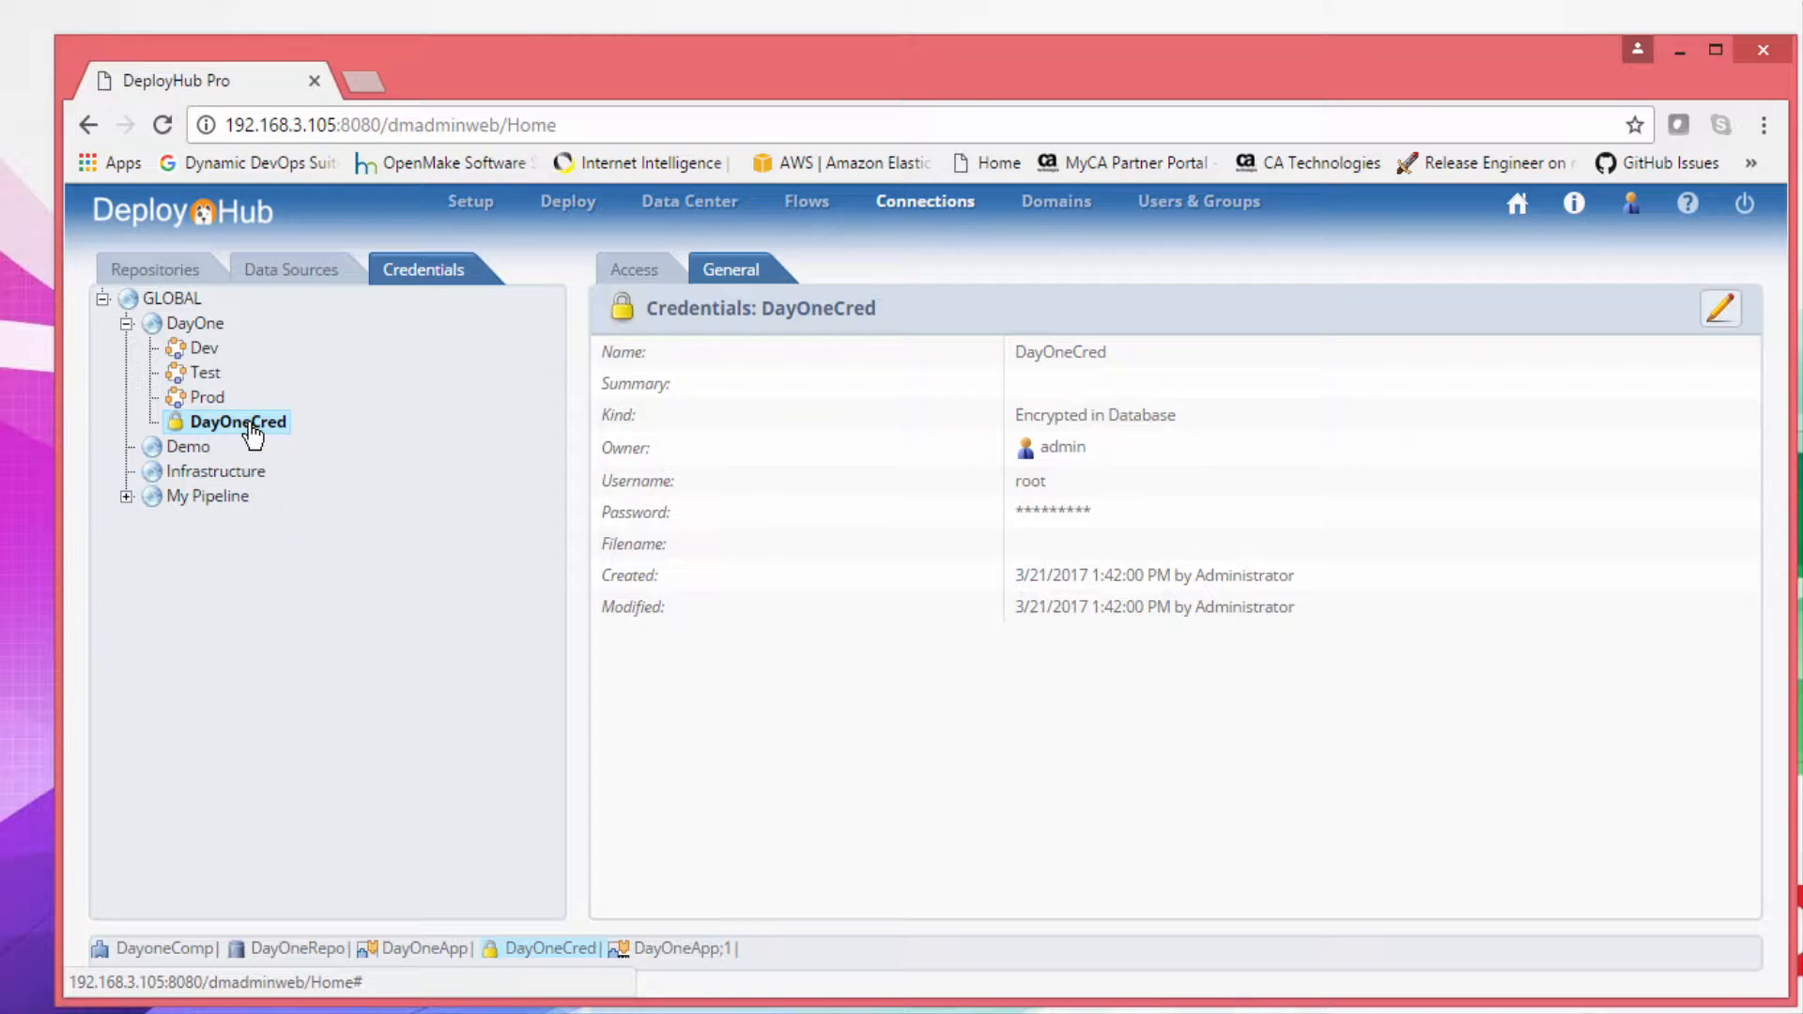
Examine the DayOne domain's environments and expand DayOneEnv to show its end point
left_click(725, 201)
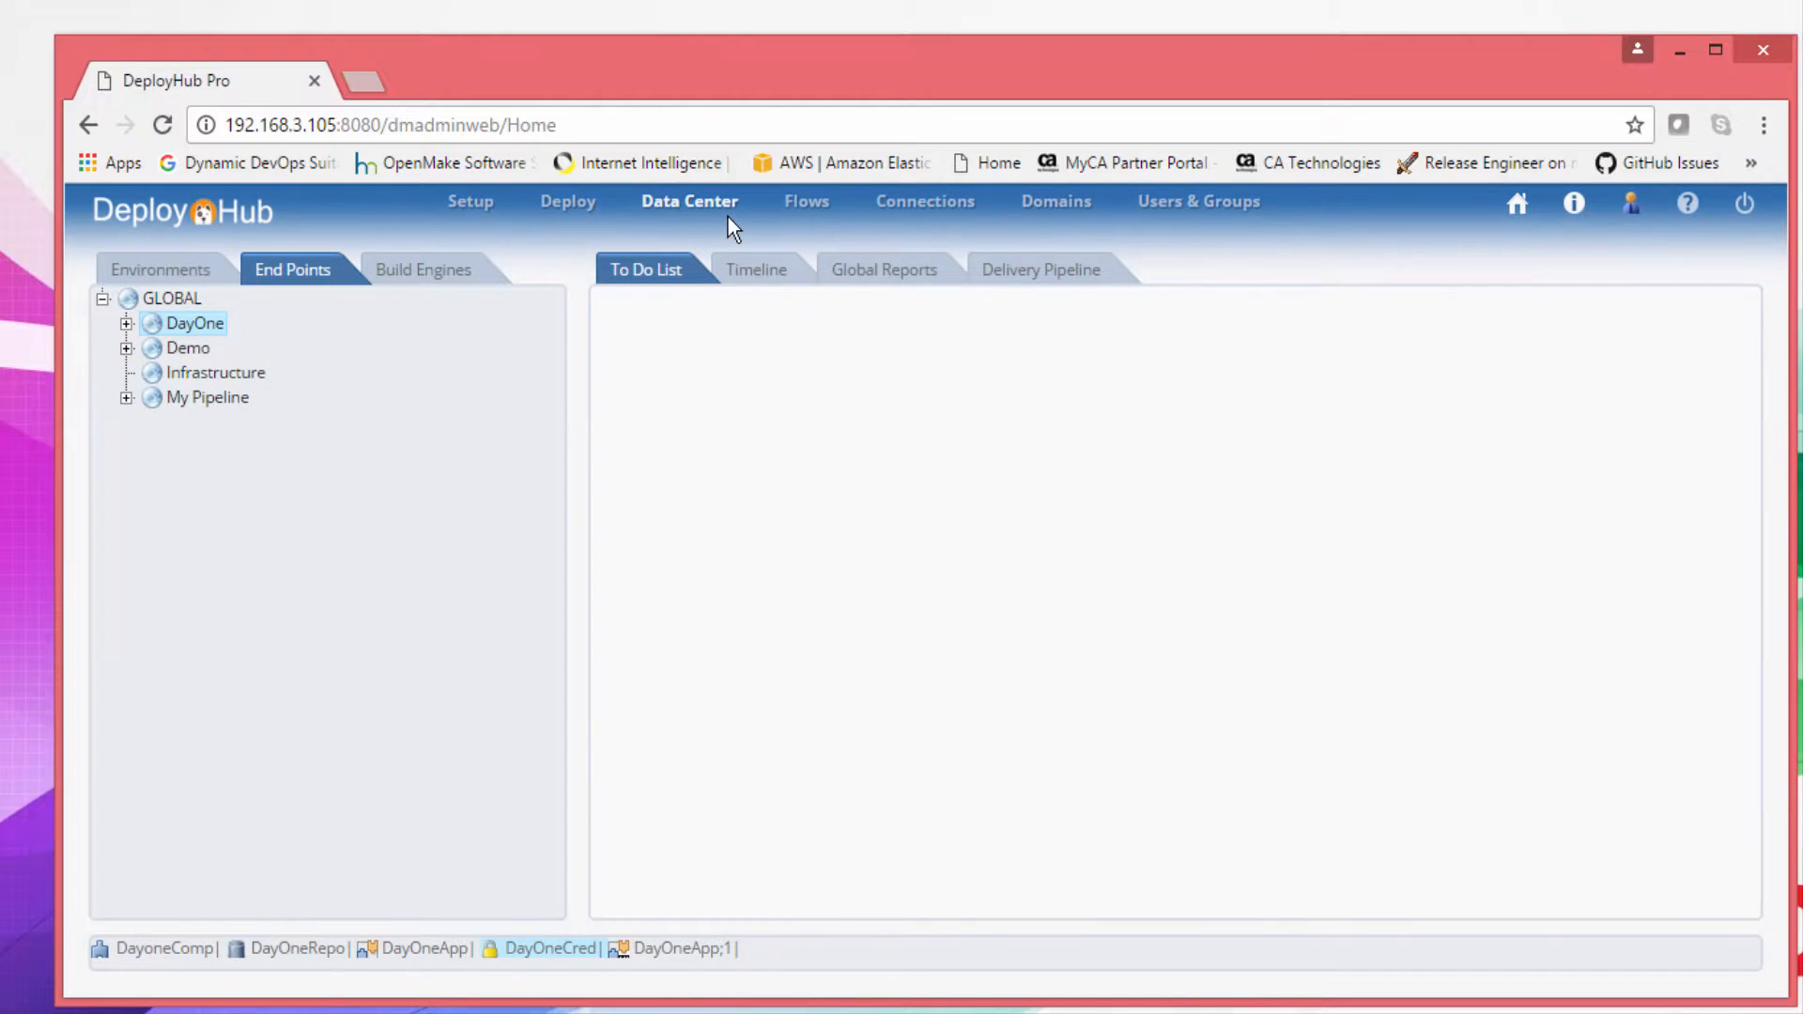
left_click(175, 273)
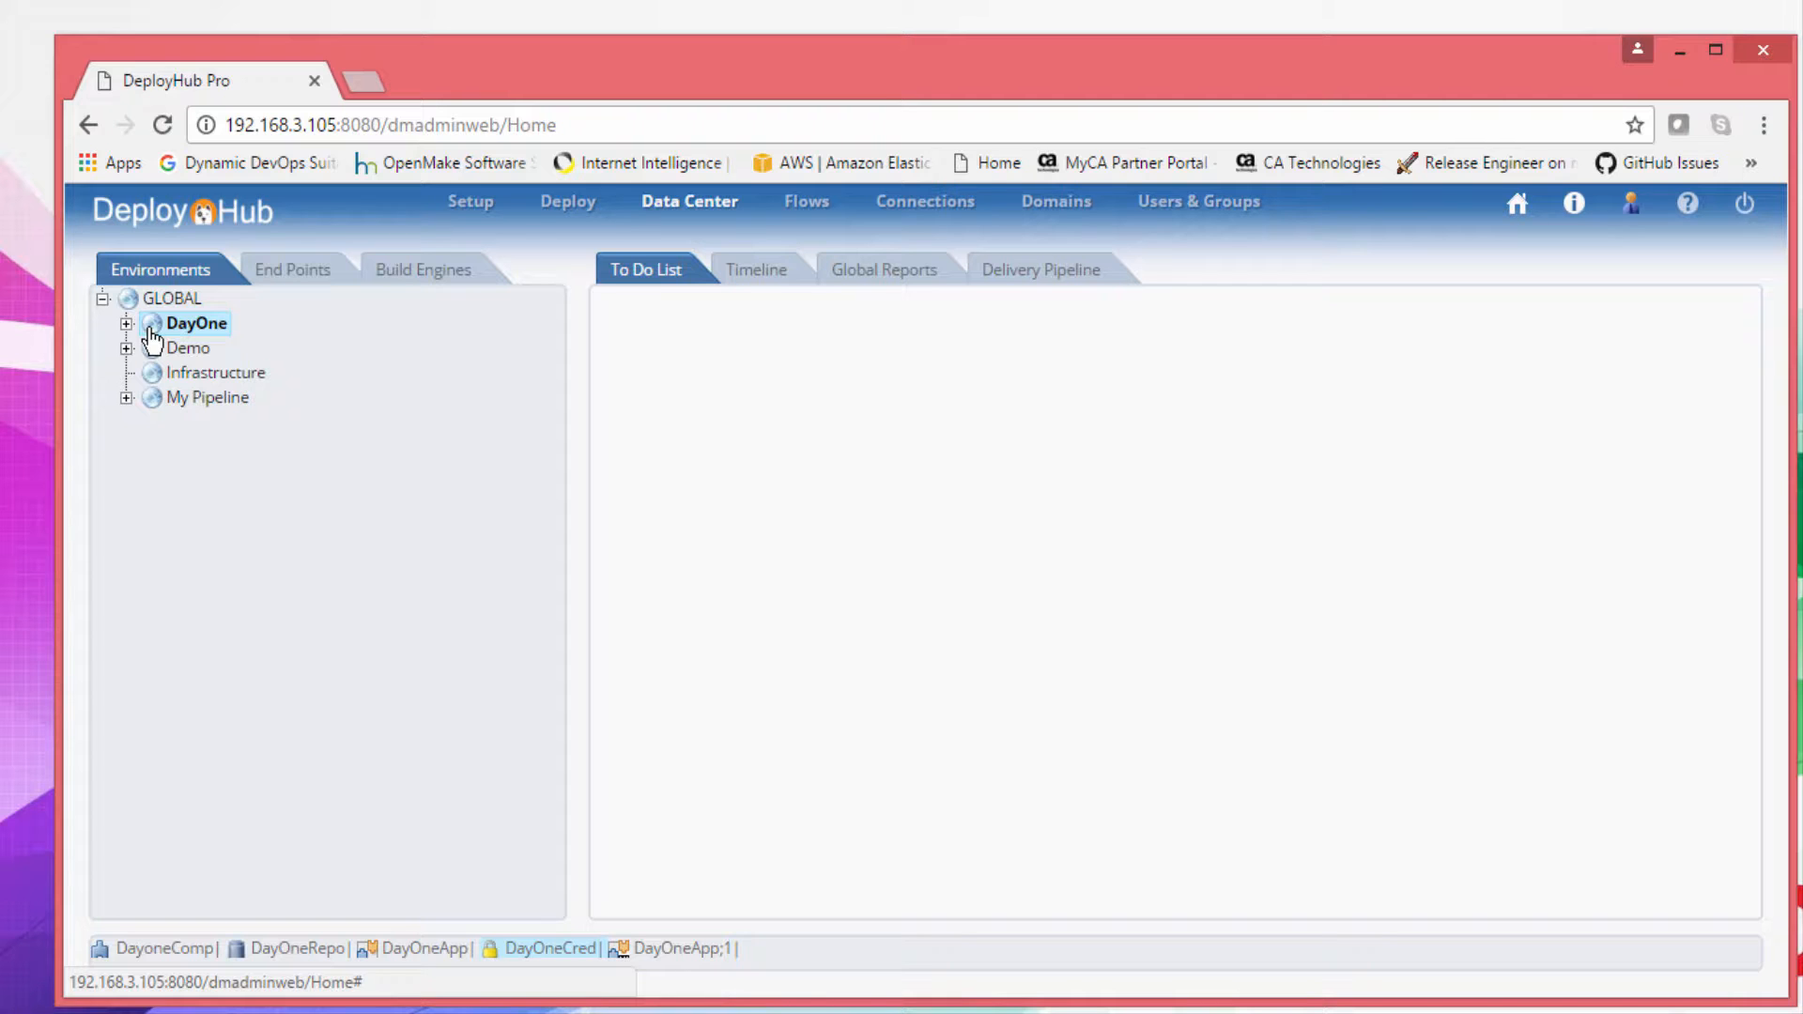
left_click(127, 325)
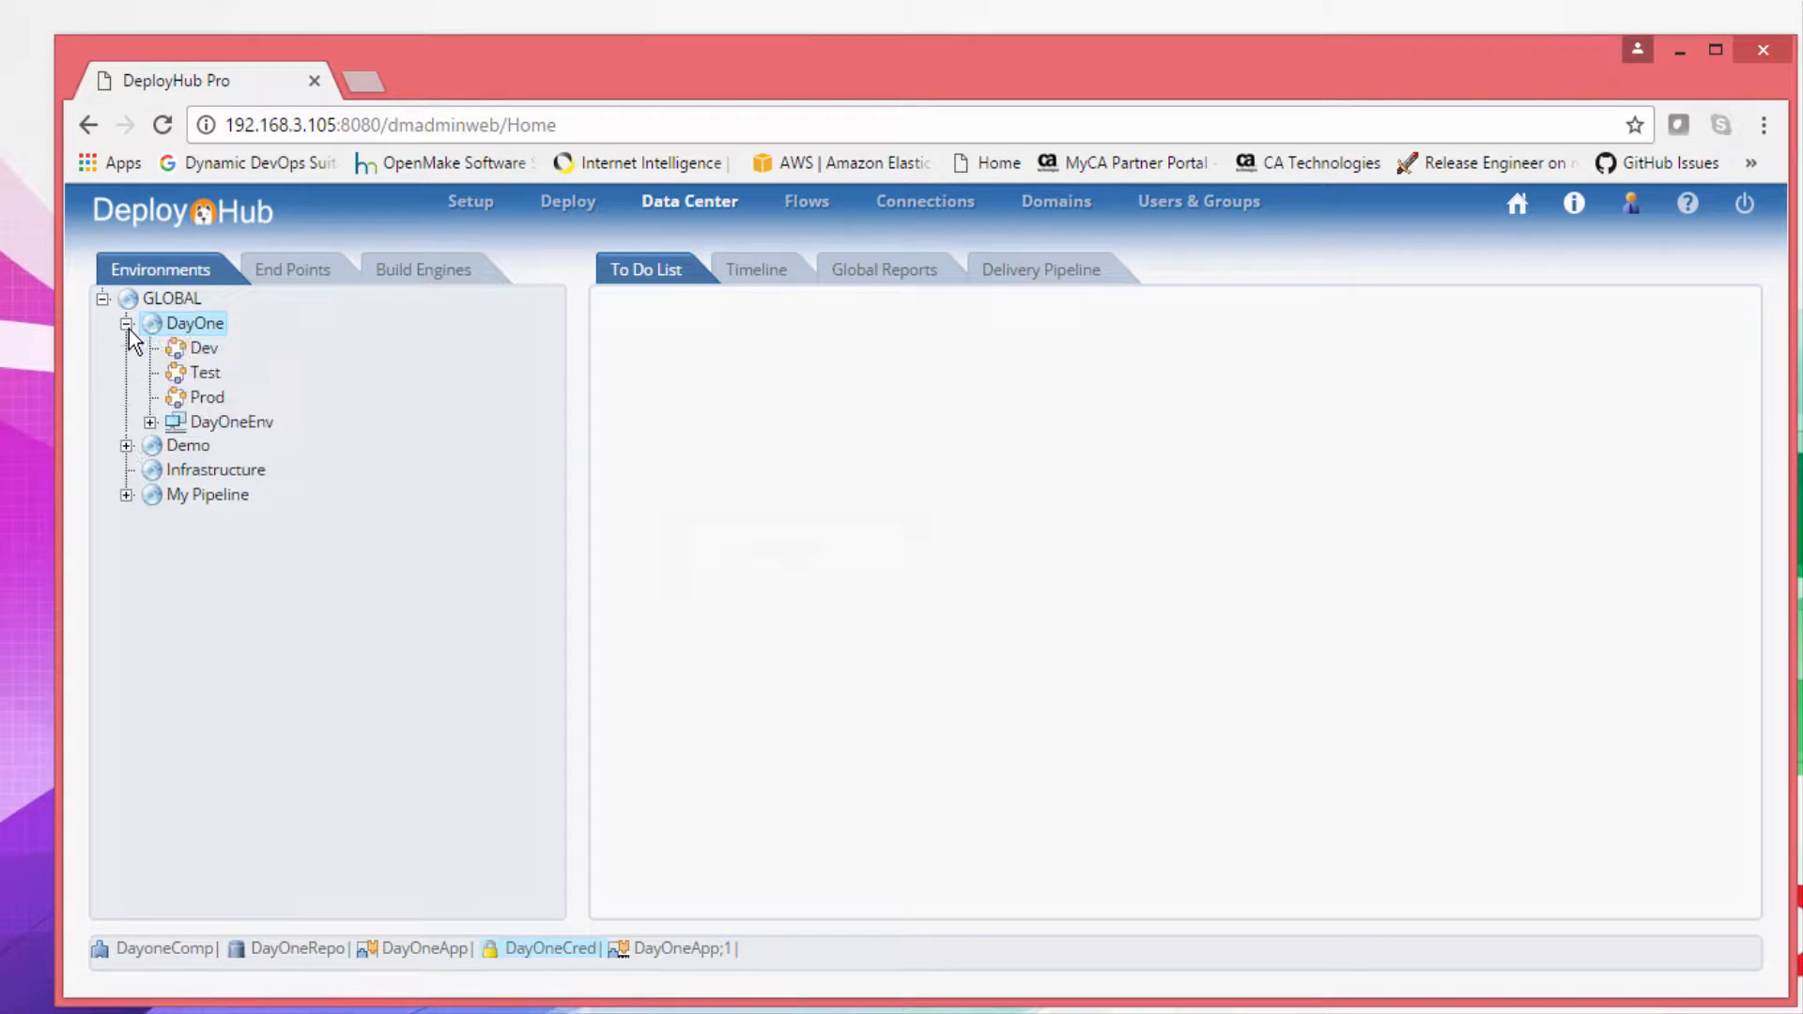
left_click(150, 423)
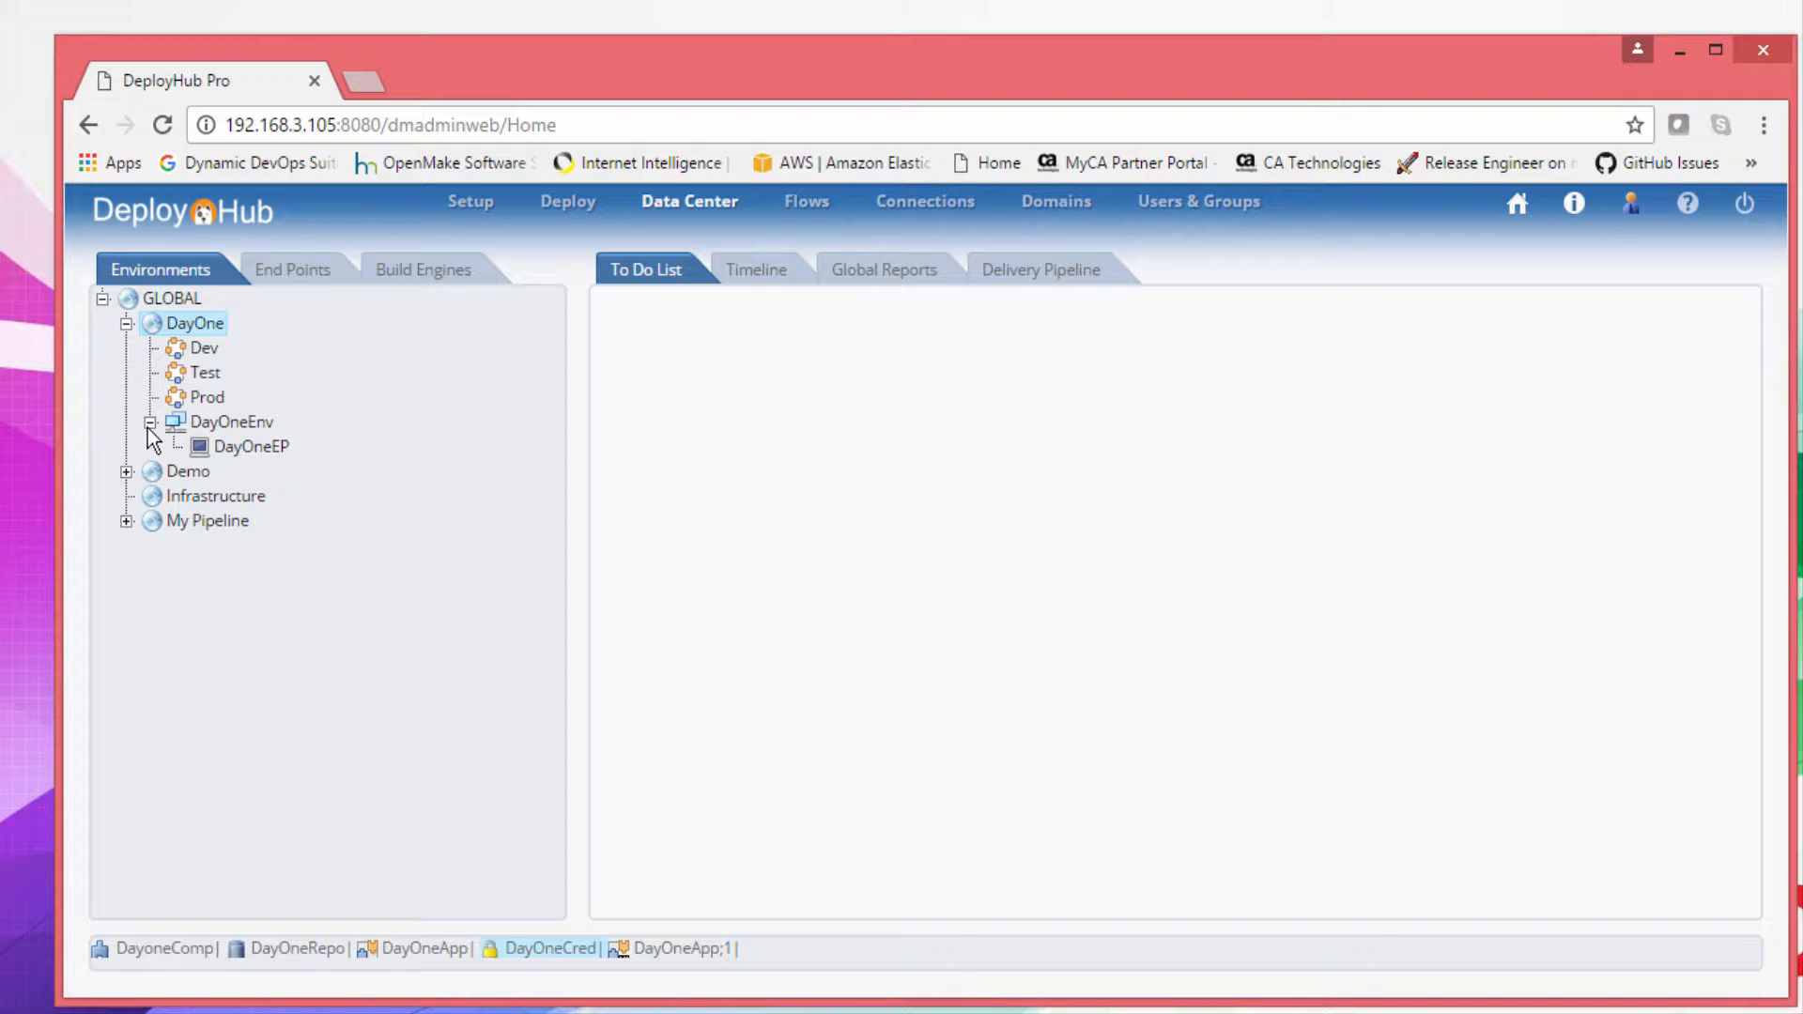
Examine the items of the DayoneComp component and the applications in the DayOne domain
left_click(585, 201)
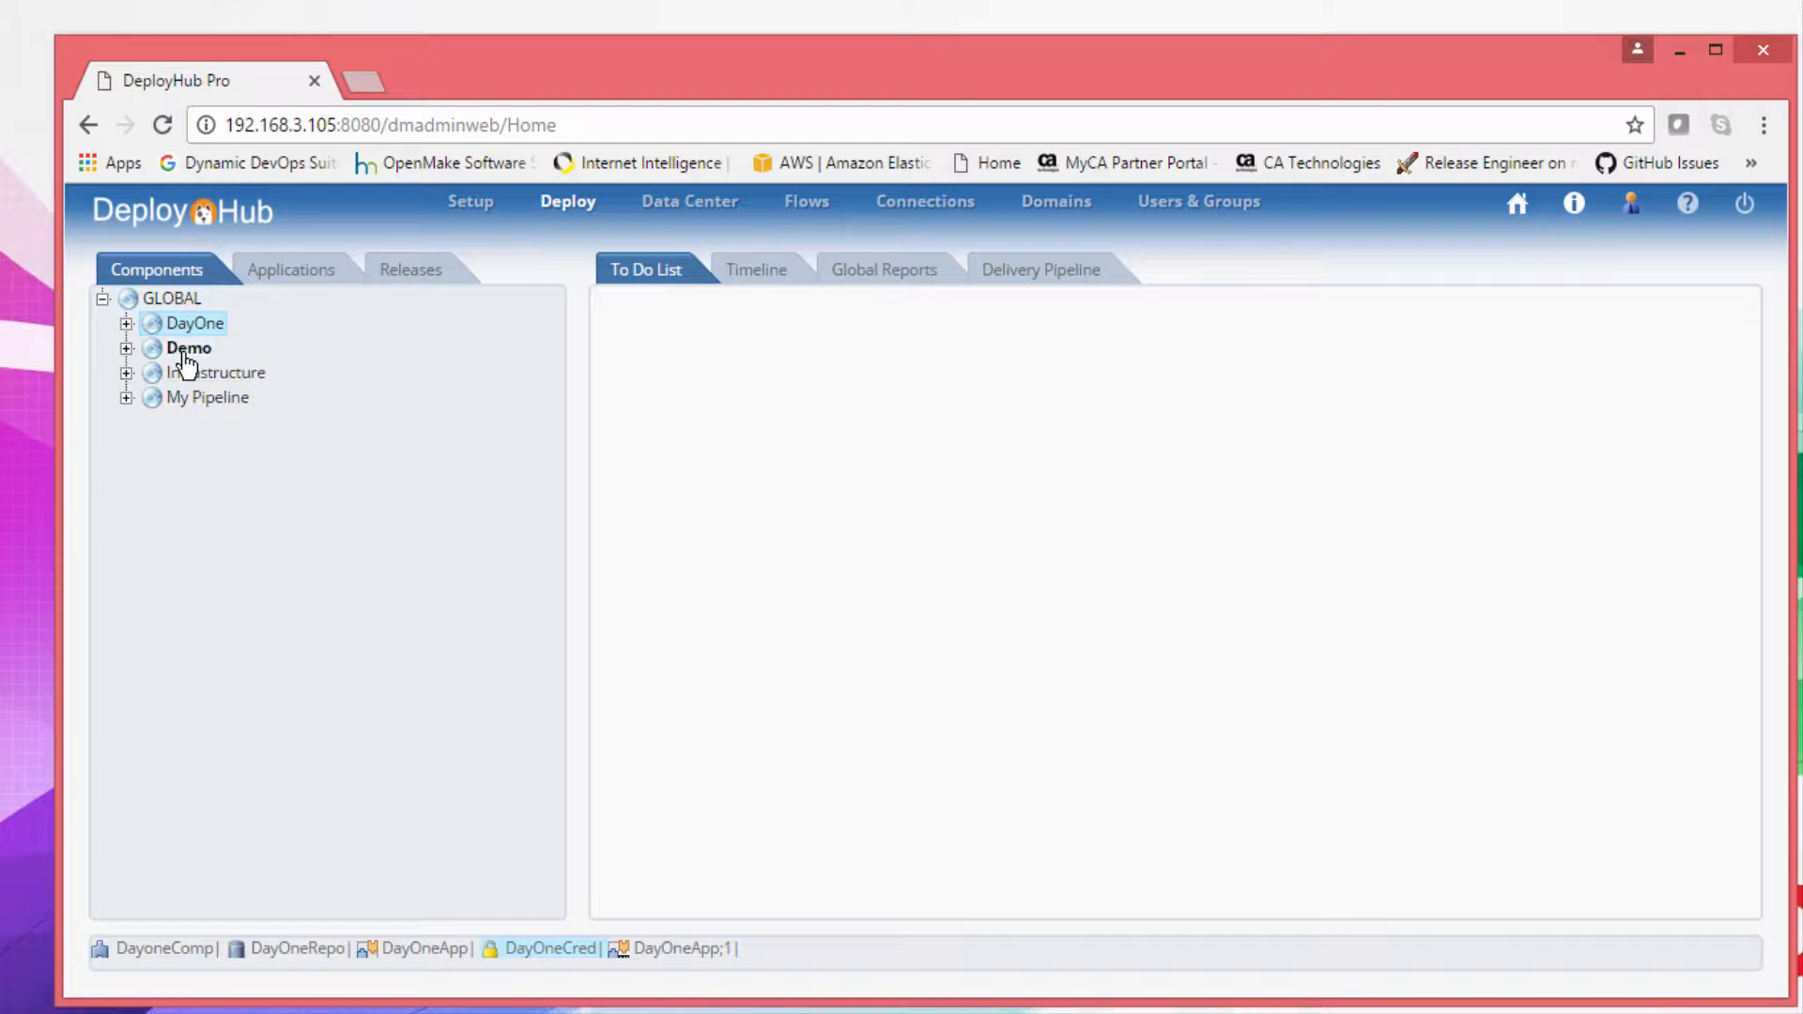
left_click(127, 323)
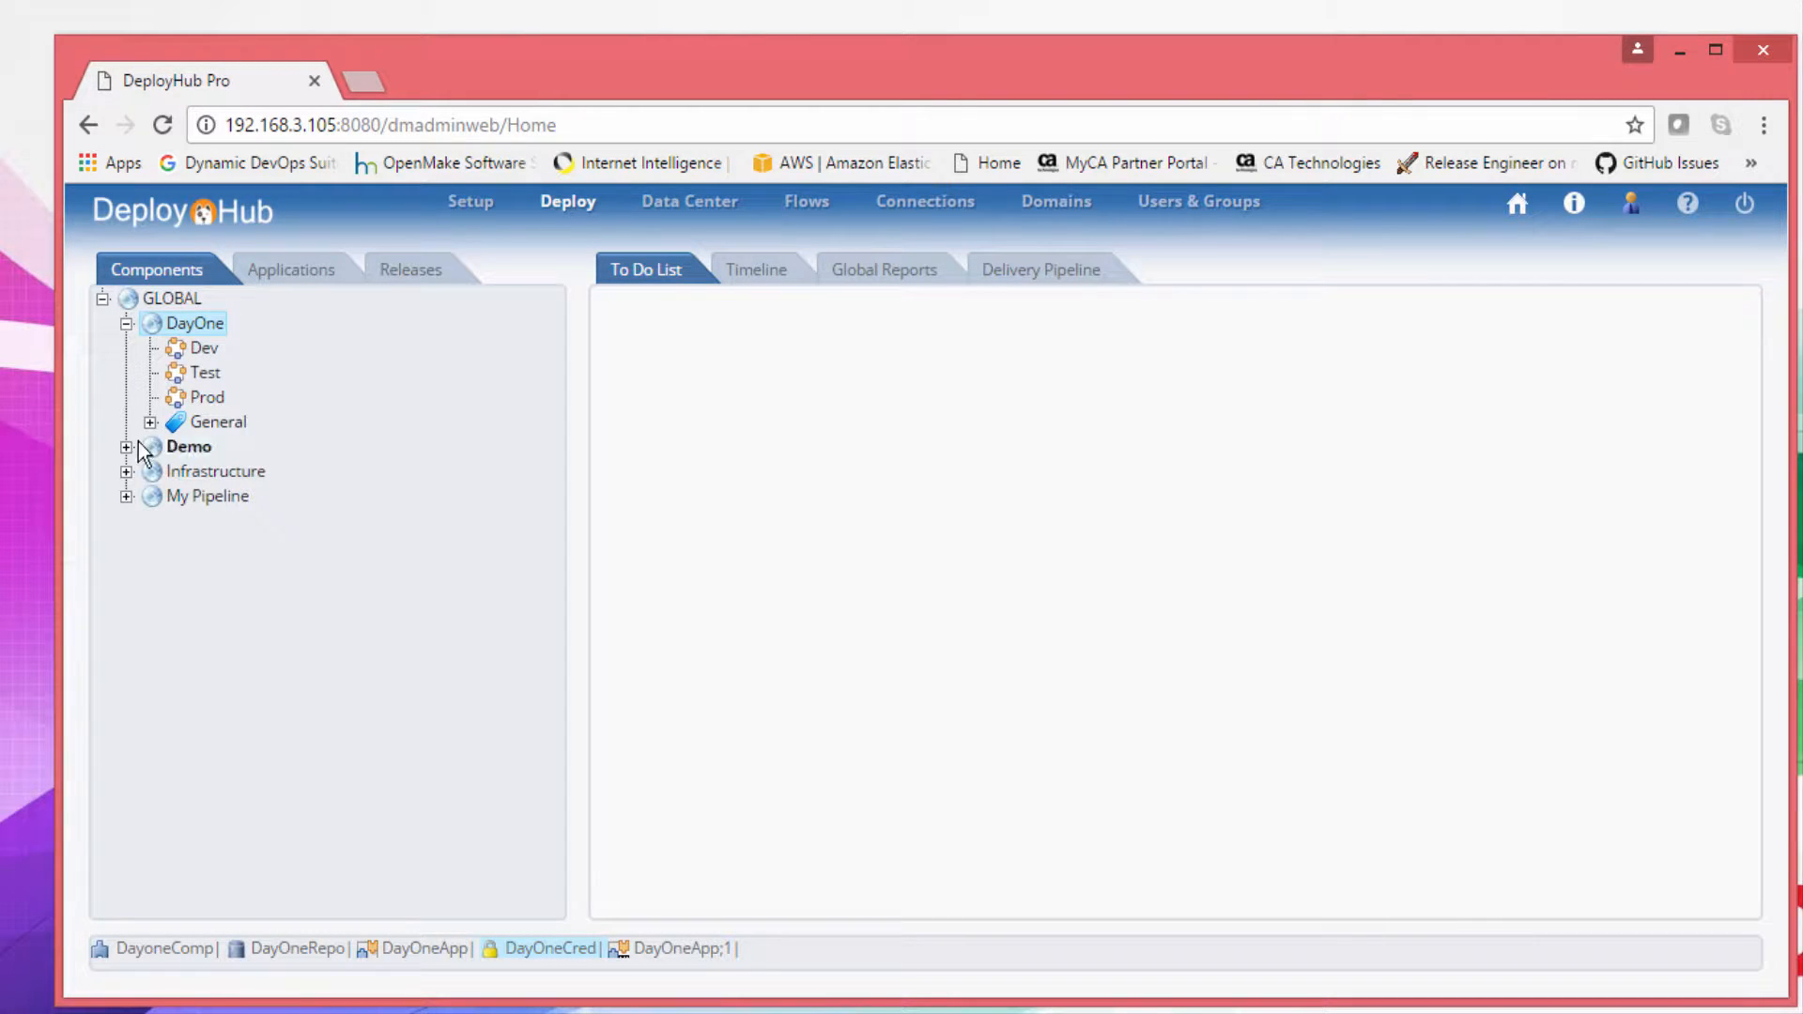
left_click(150, 422)
left_click(241, 450)
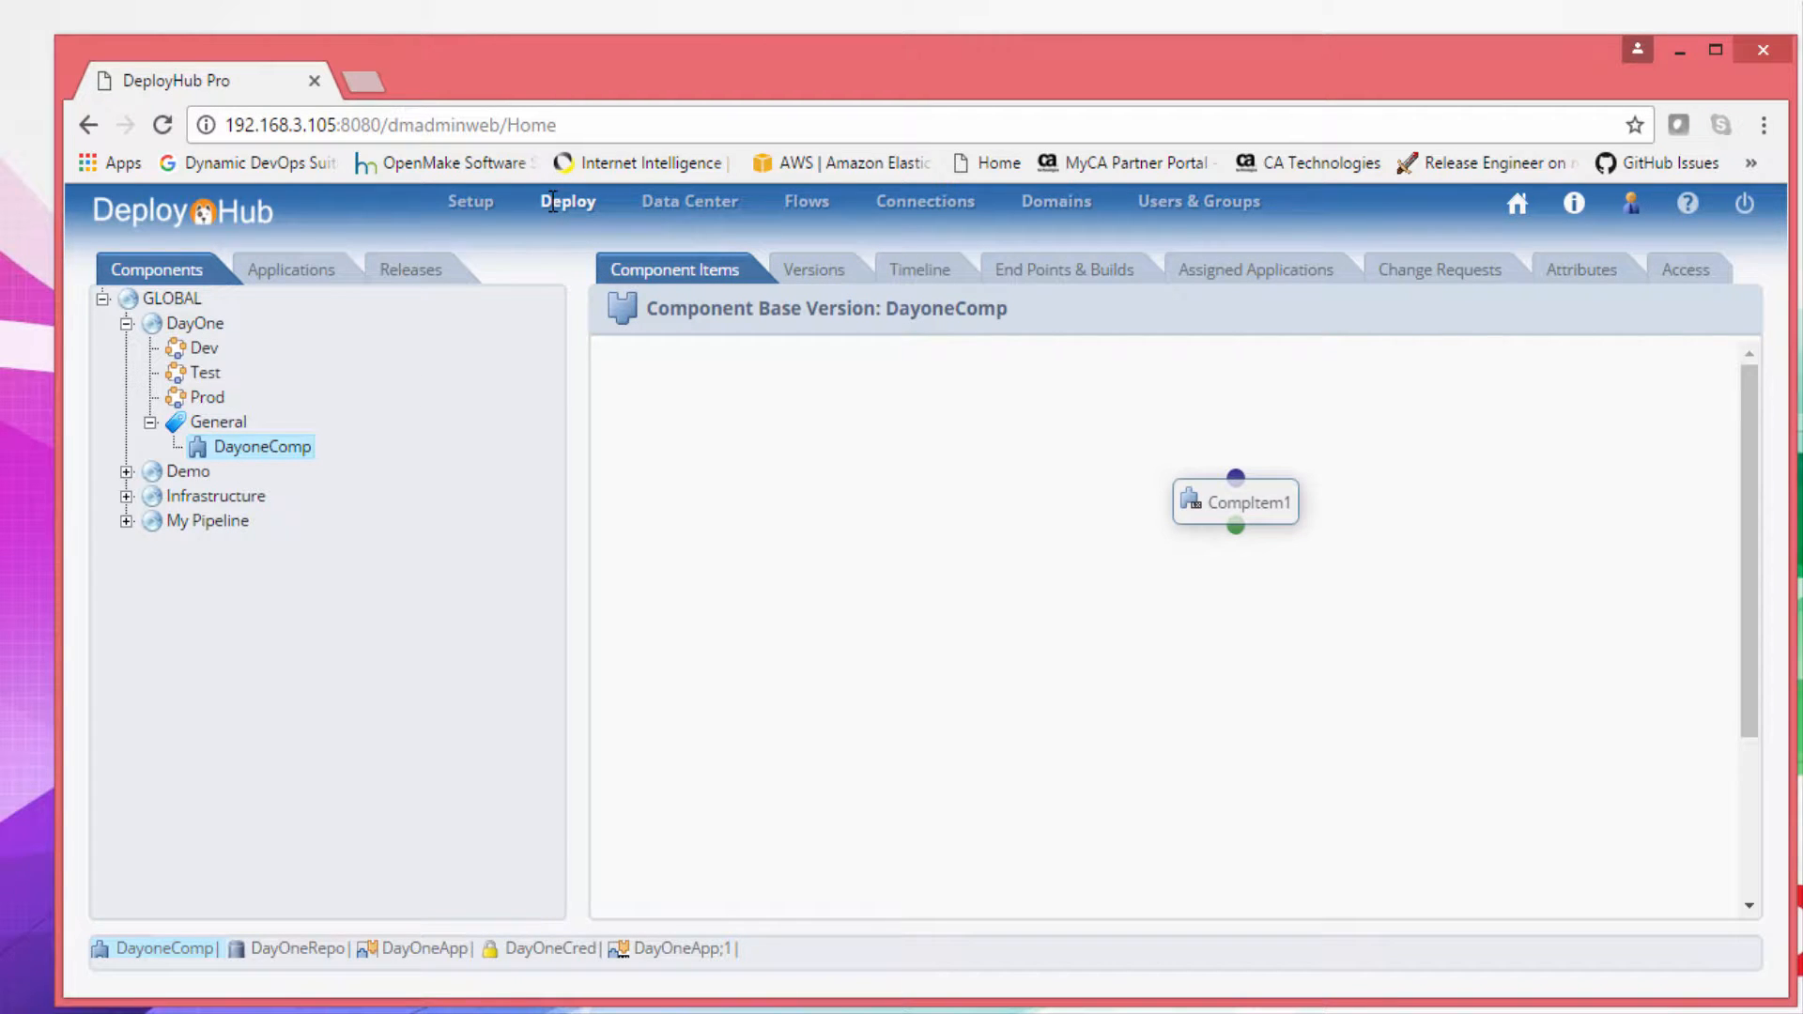
left_click(311, 266)
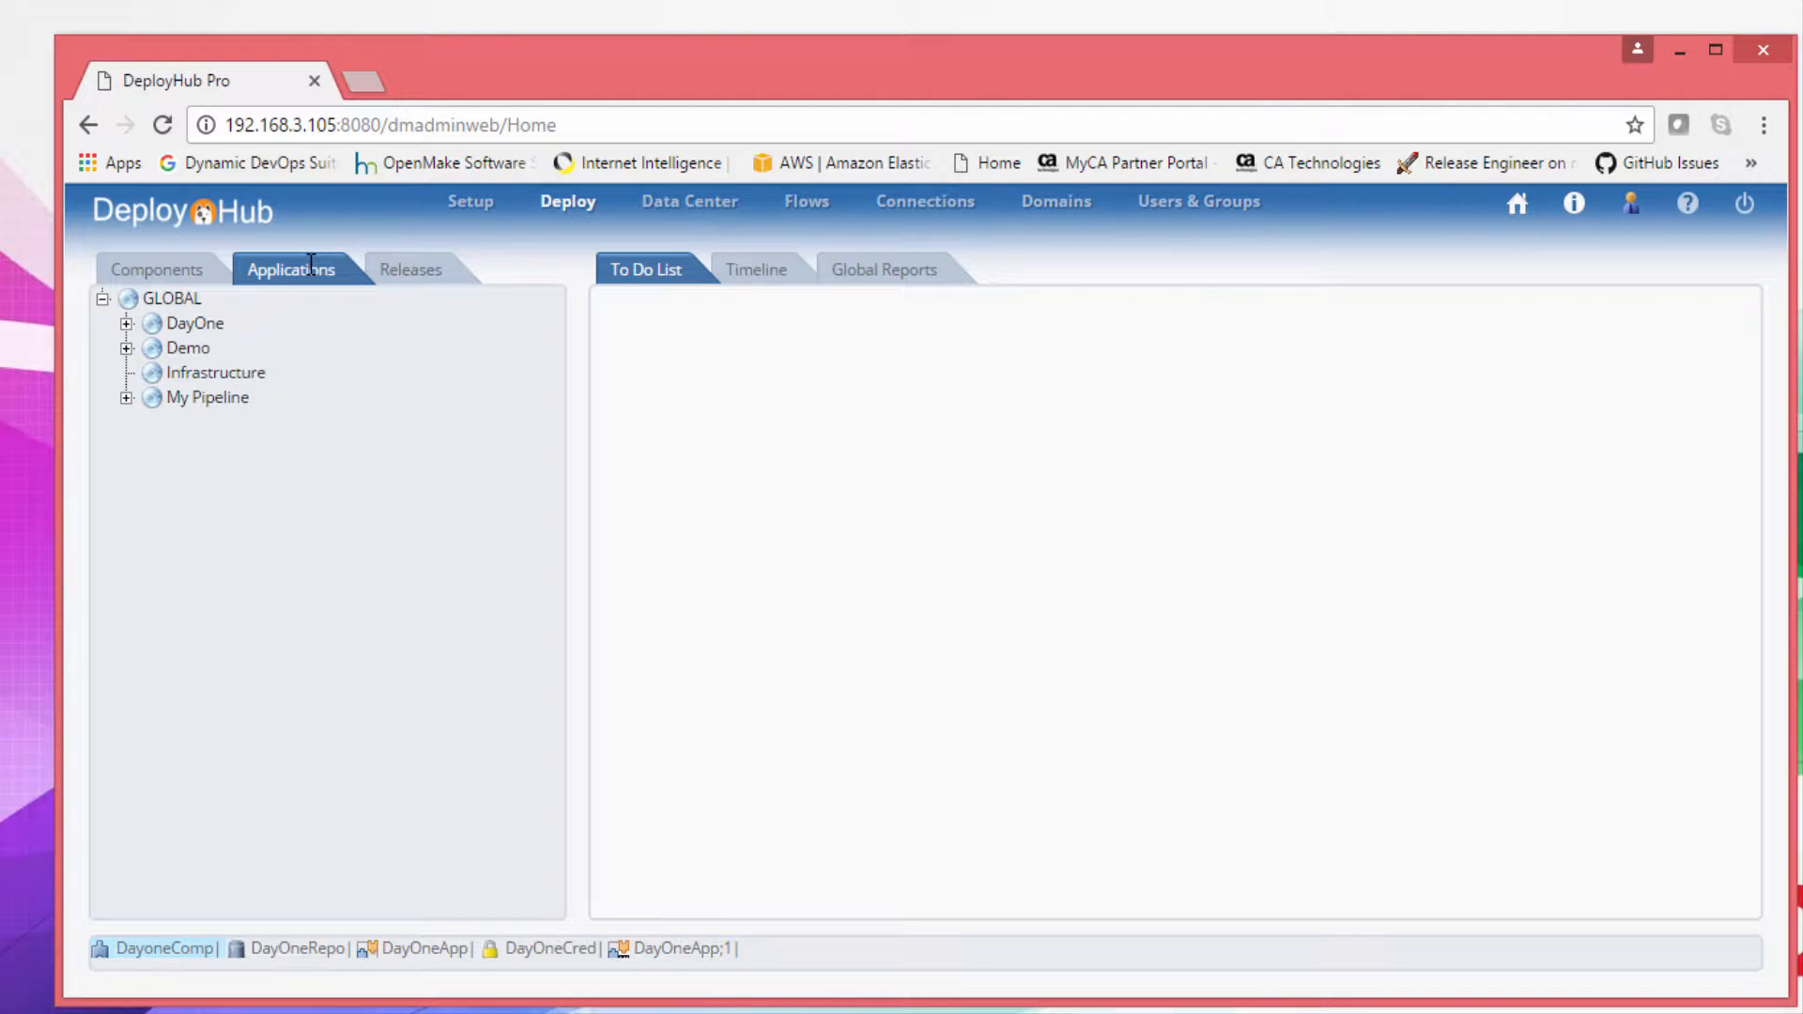
left_click(126, 324)
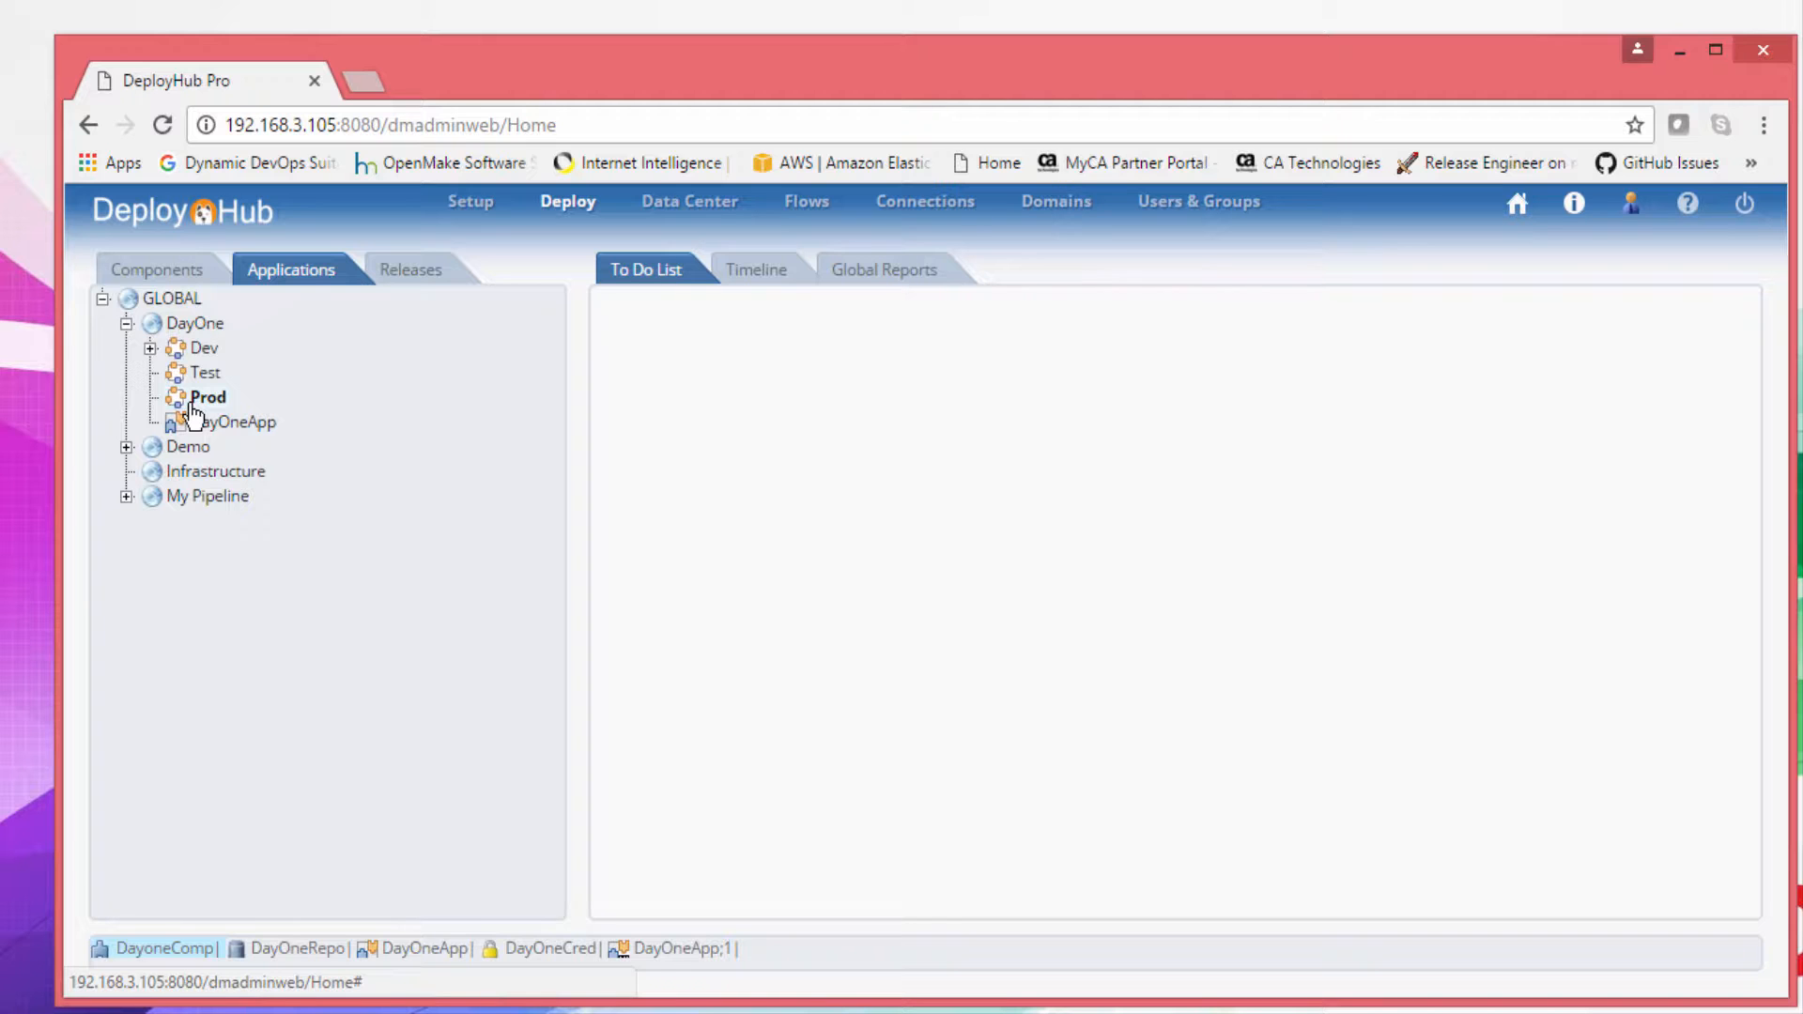
View the tasks of the Dev subdomain under the DayOne domain
left_click(1041, 204)
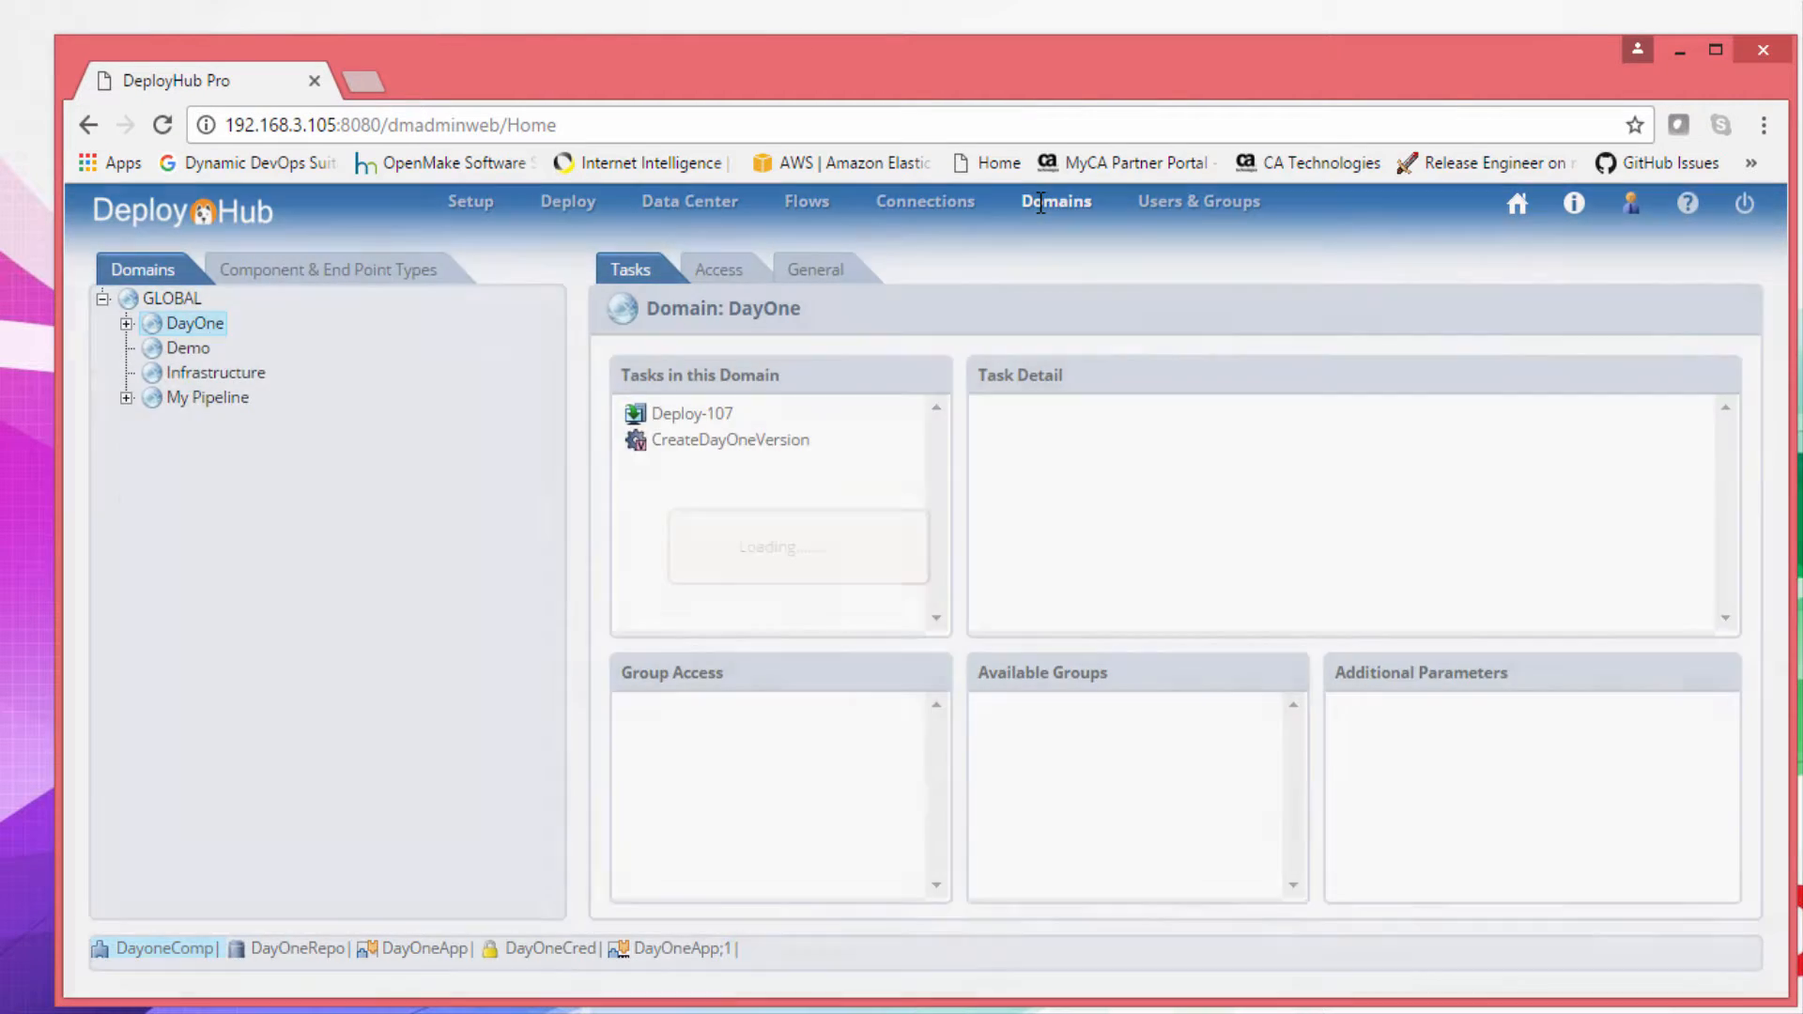
left_click(126, 326)
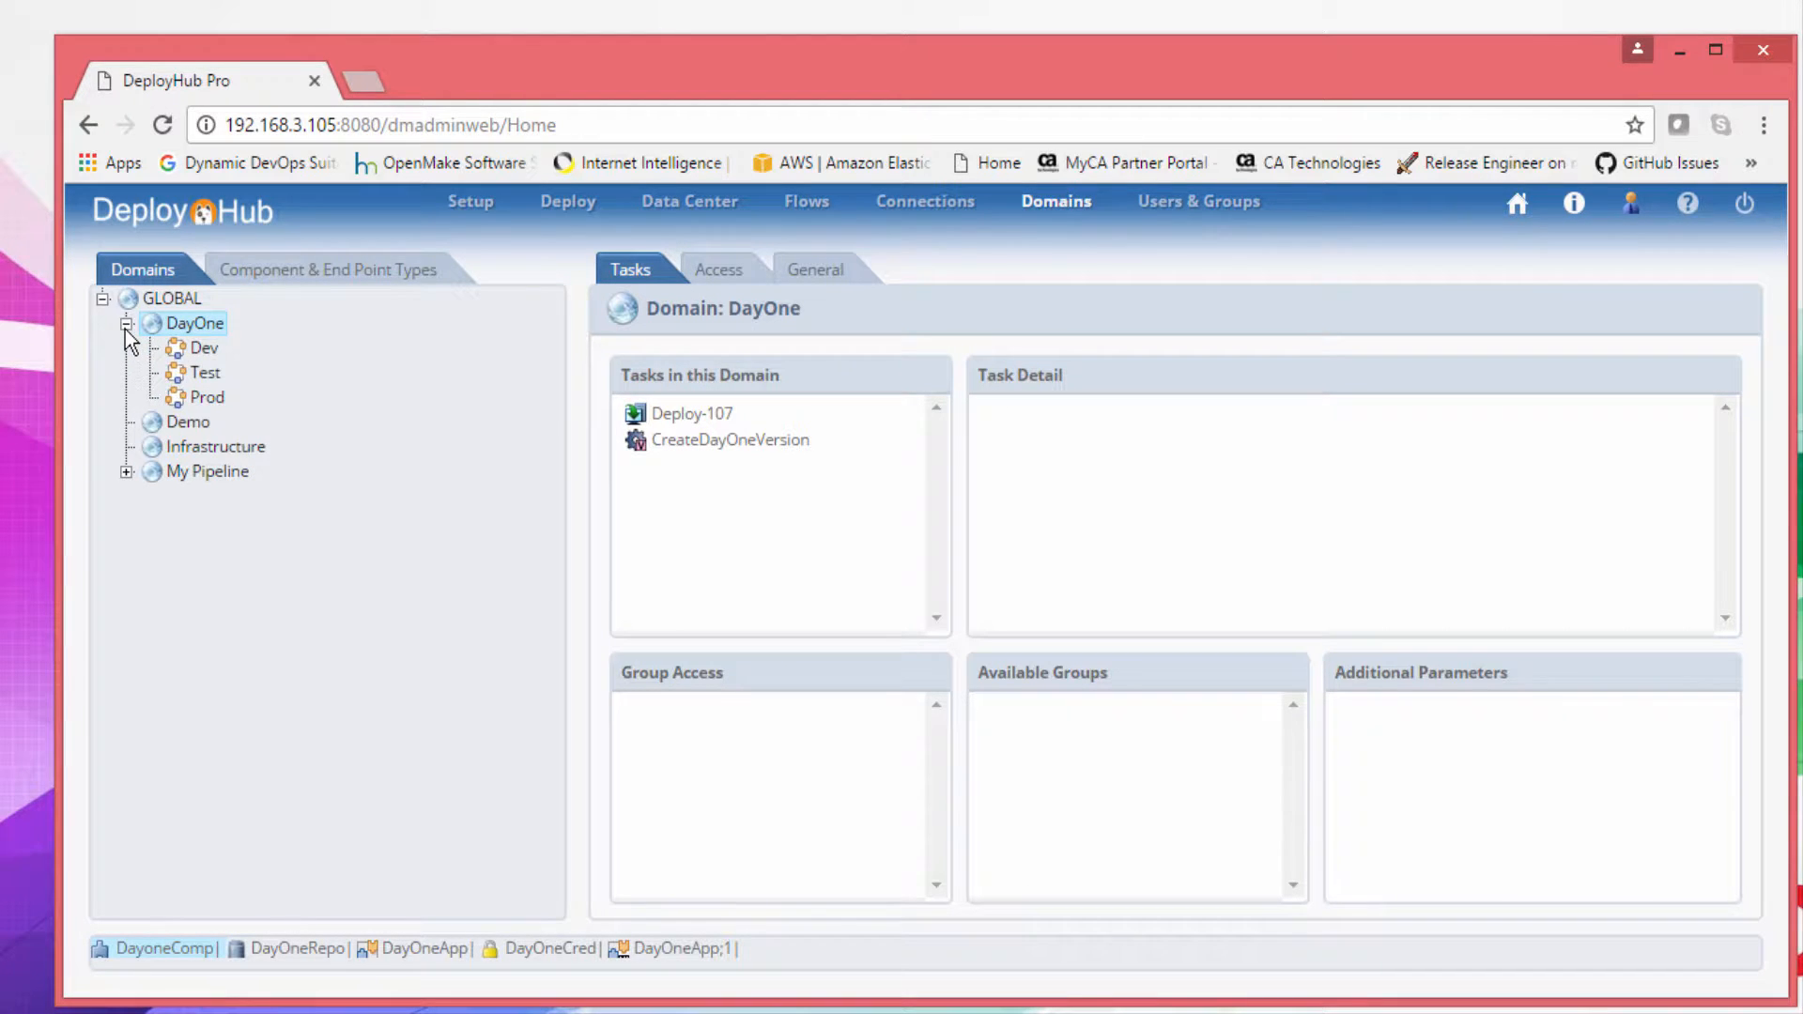
left_click(193, 349)
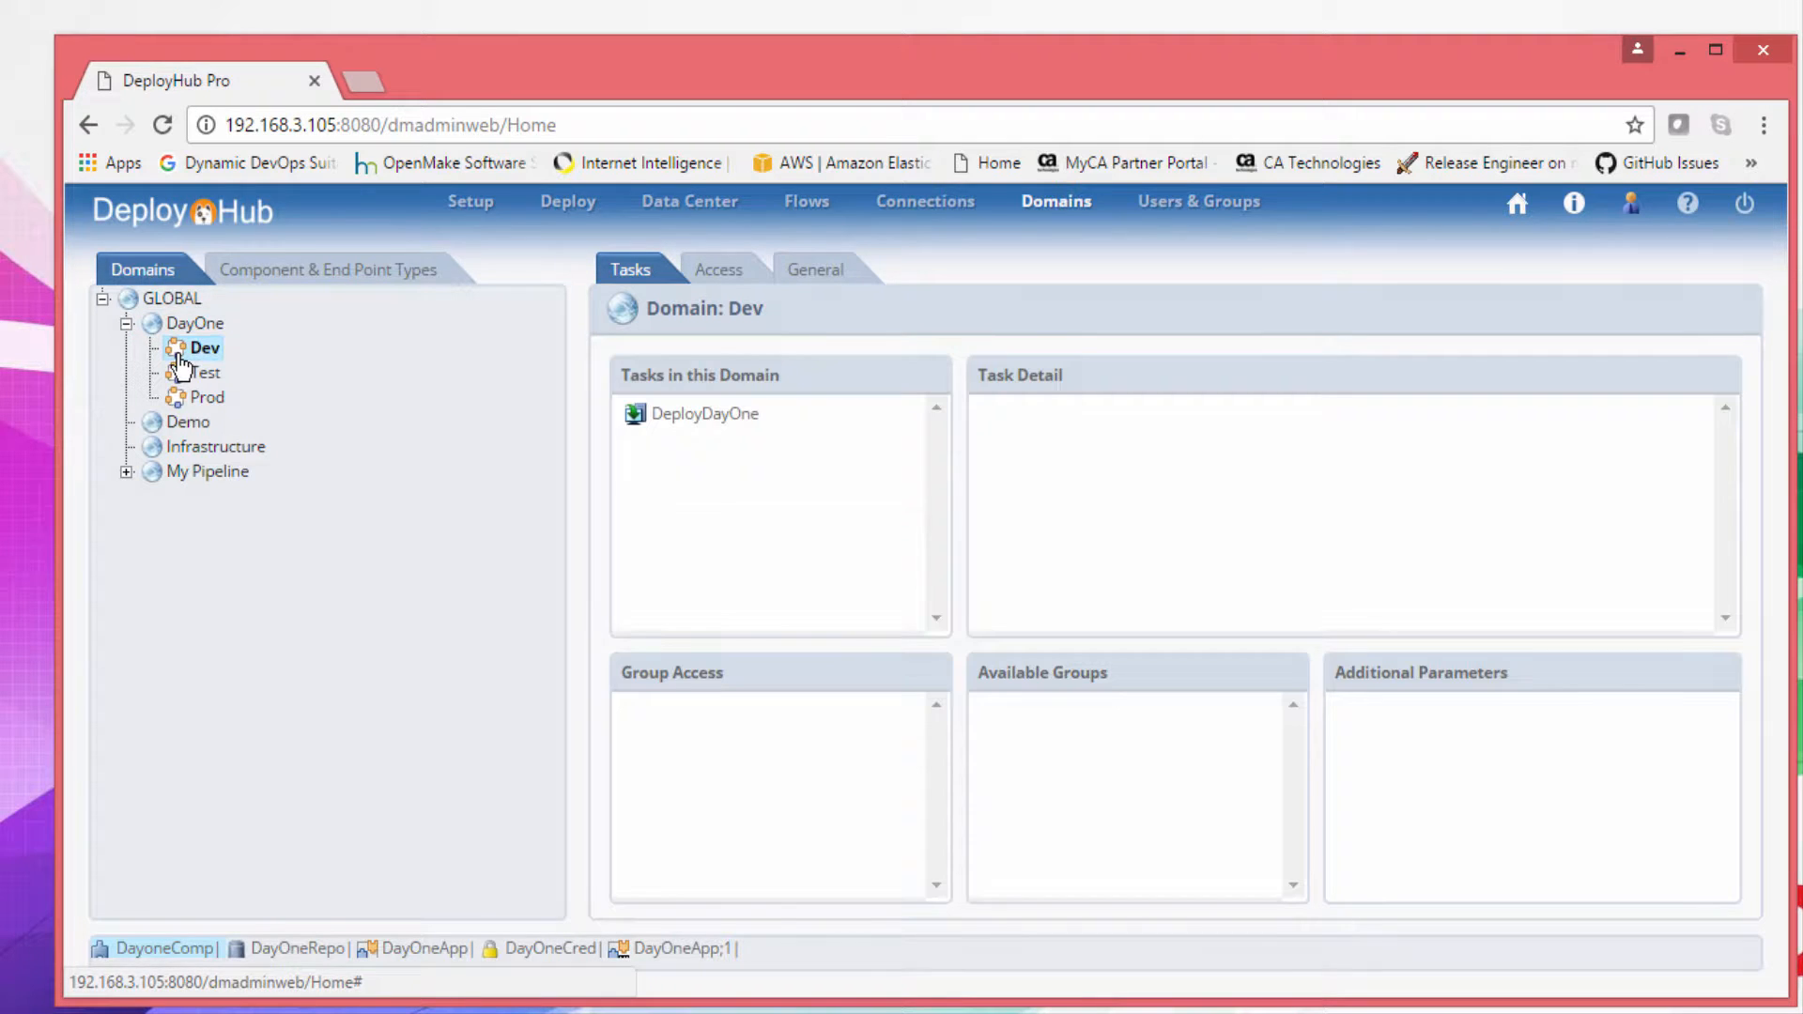
left_click(877, 421)
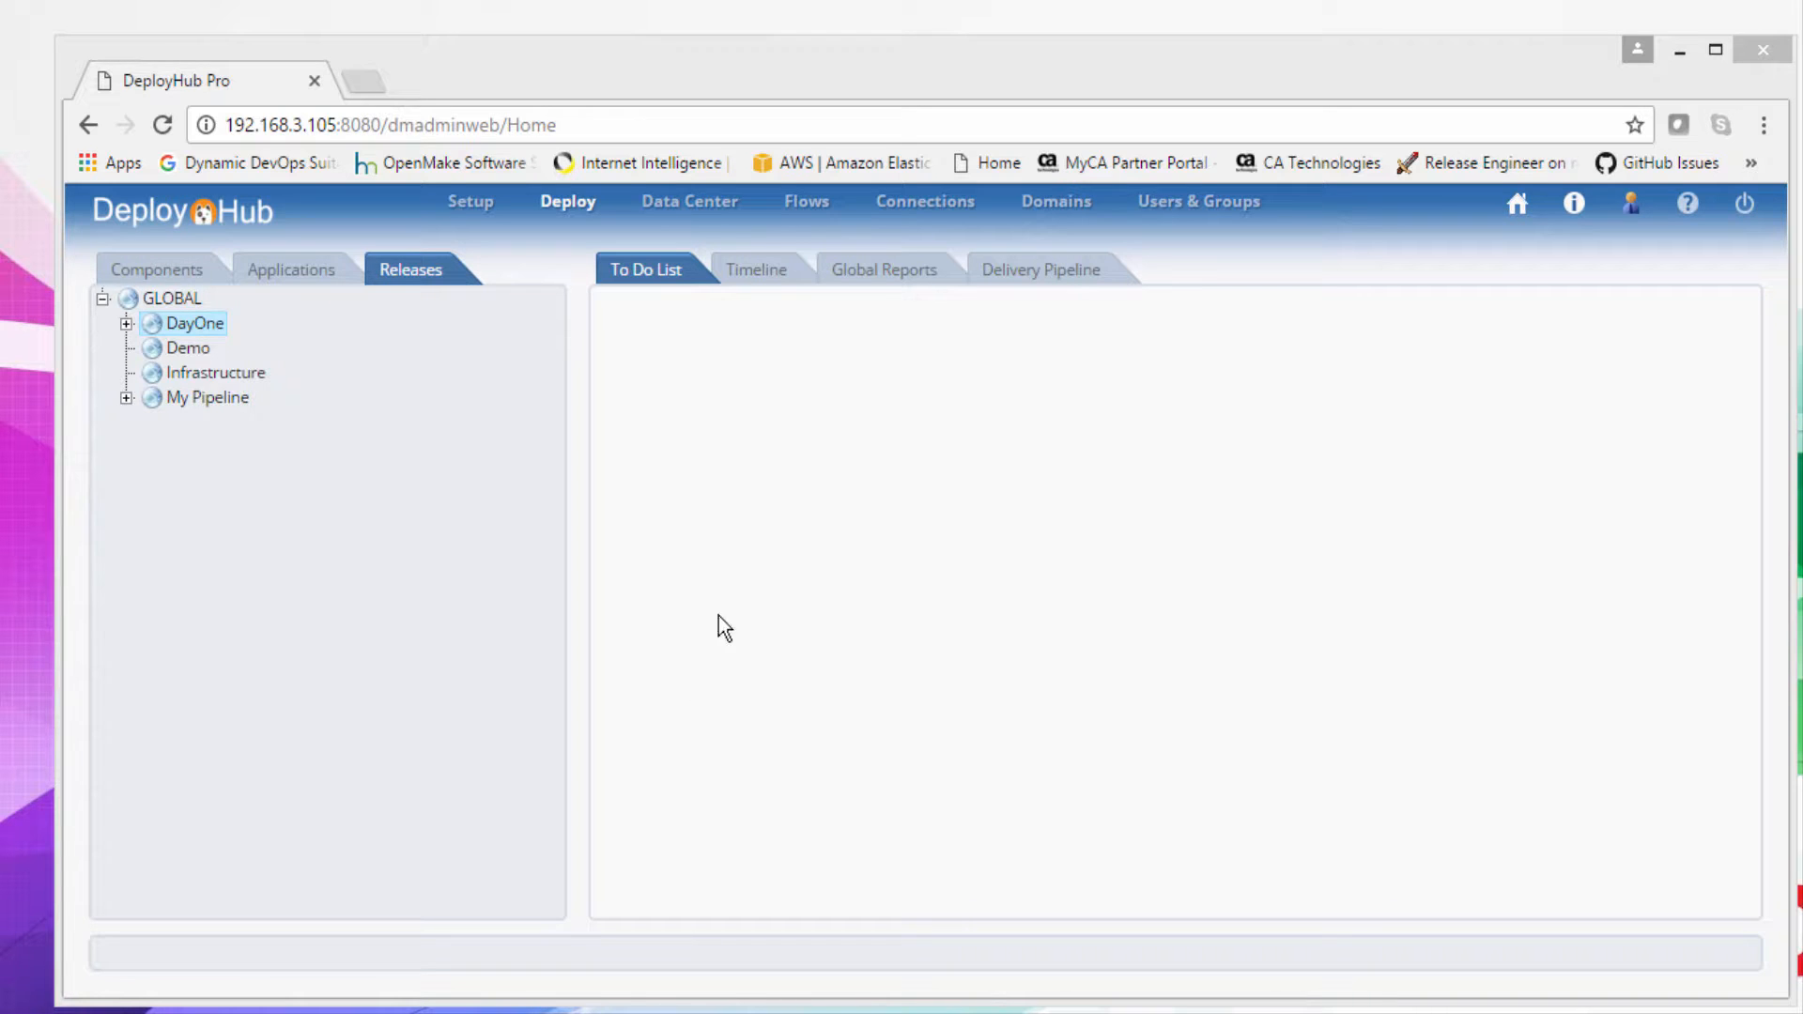
Create an environment named DevEnv in the Dev subdomain of DayOne
left_click(668, 202)
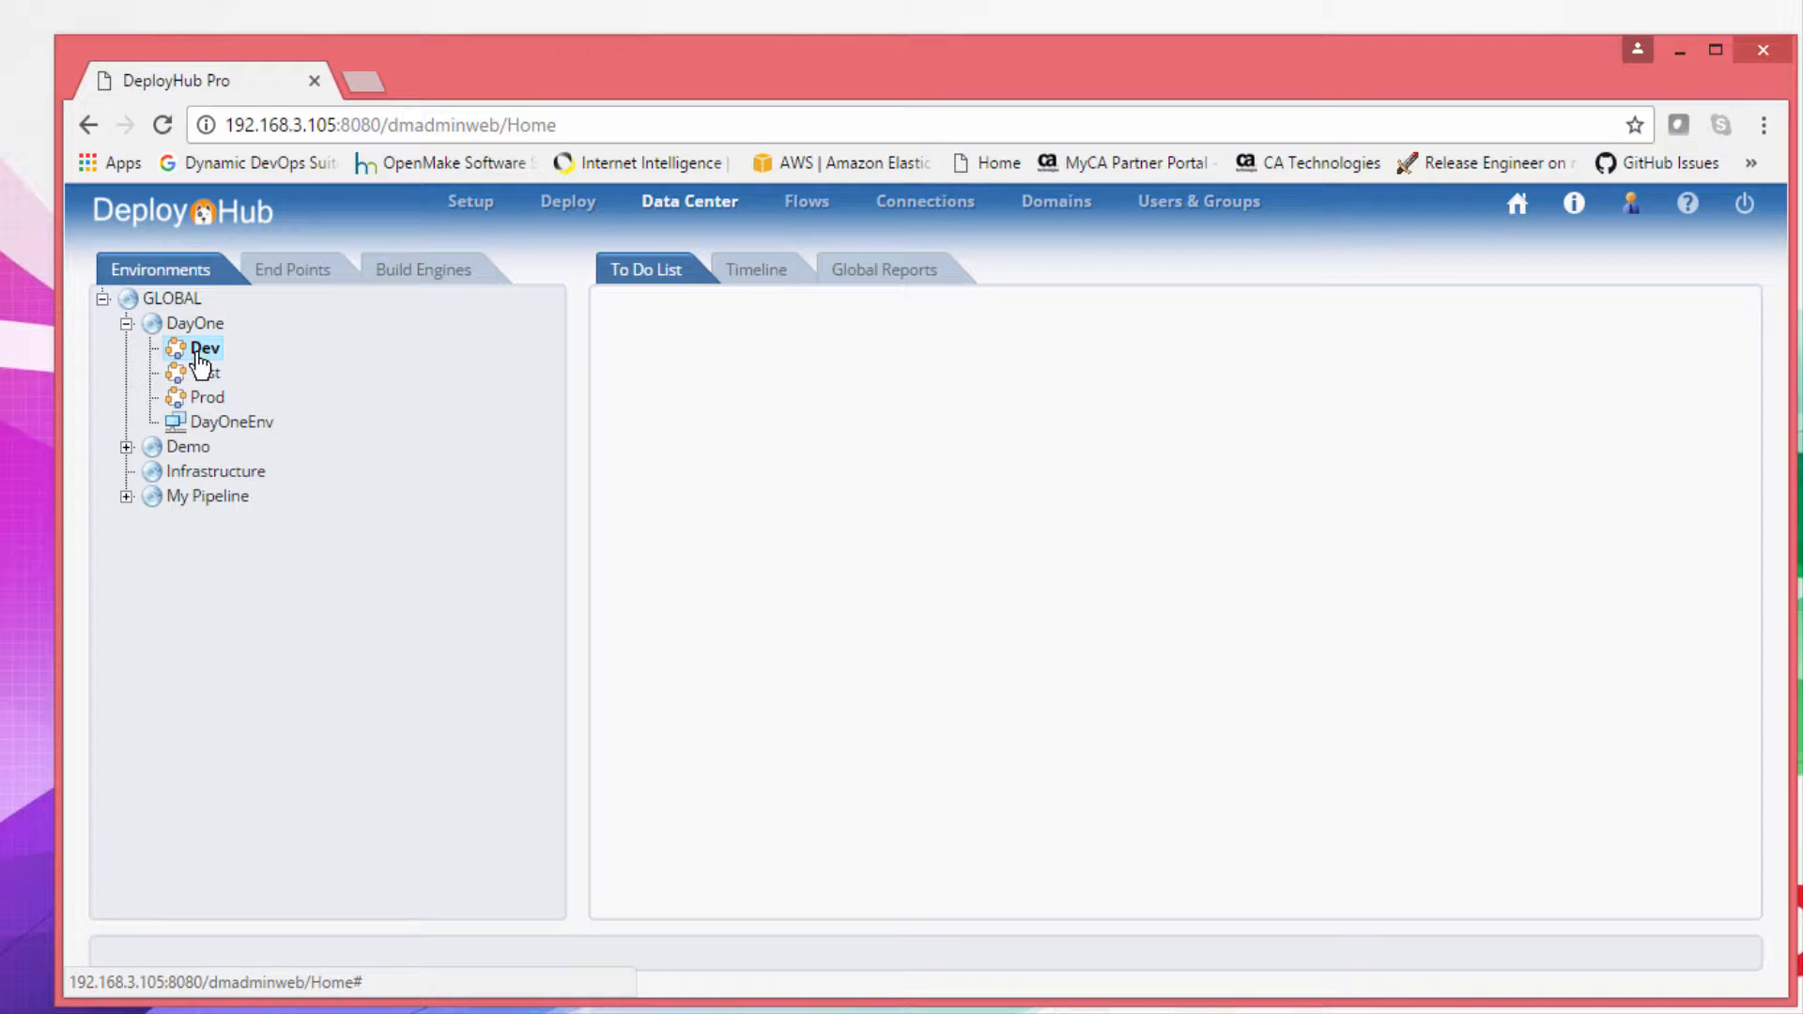
right_click(199, 354)
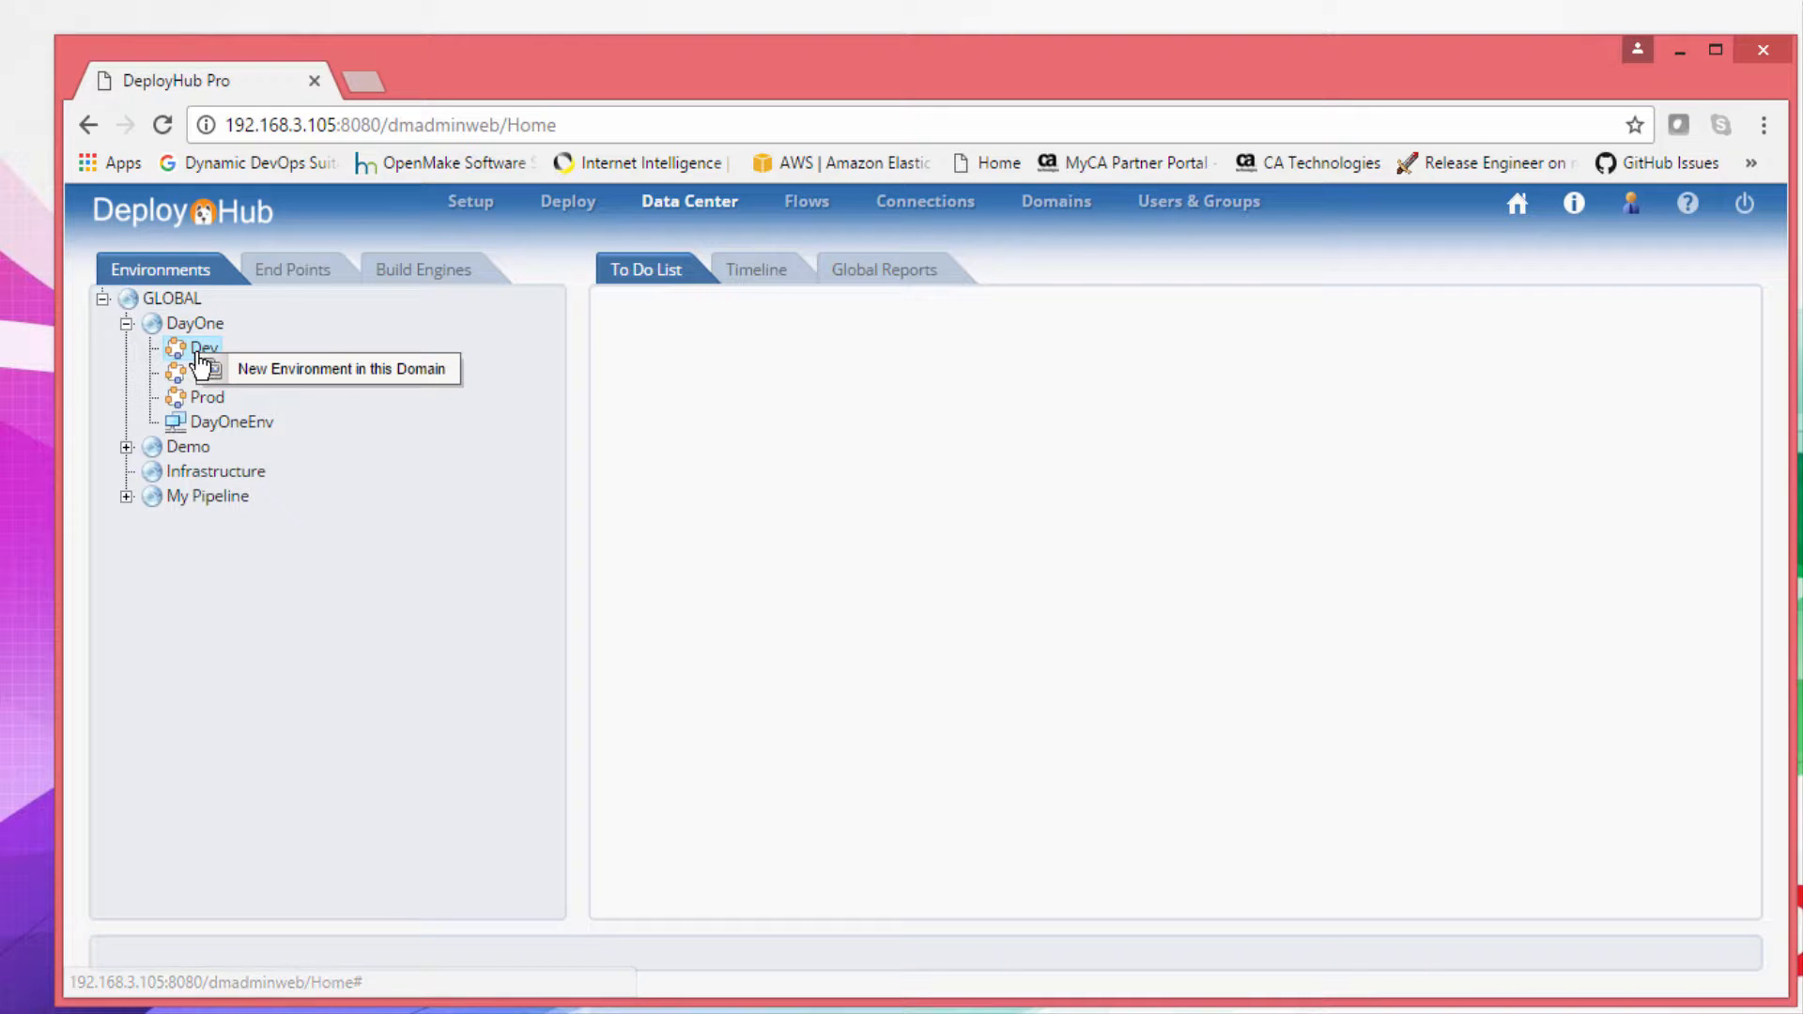
left_click(288, 376)
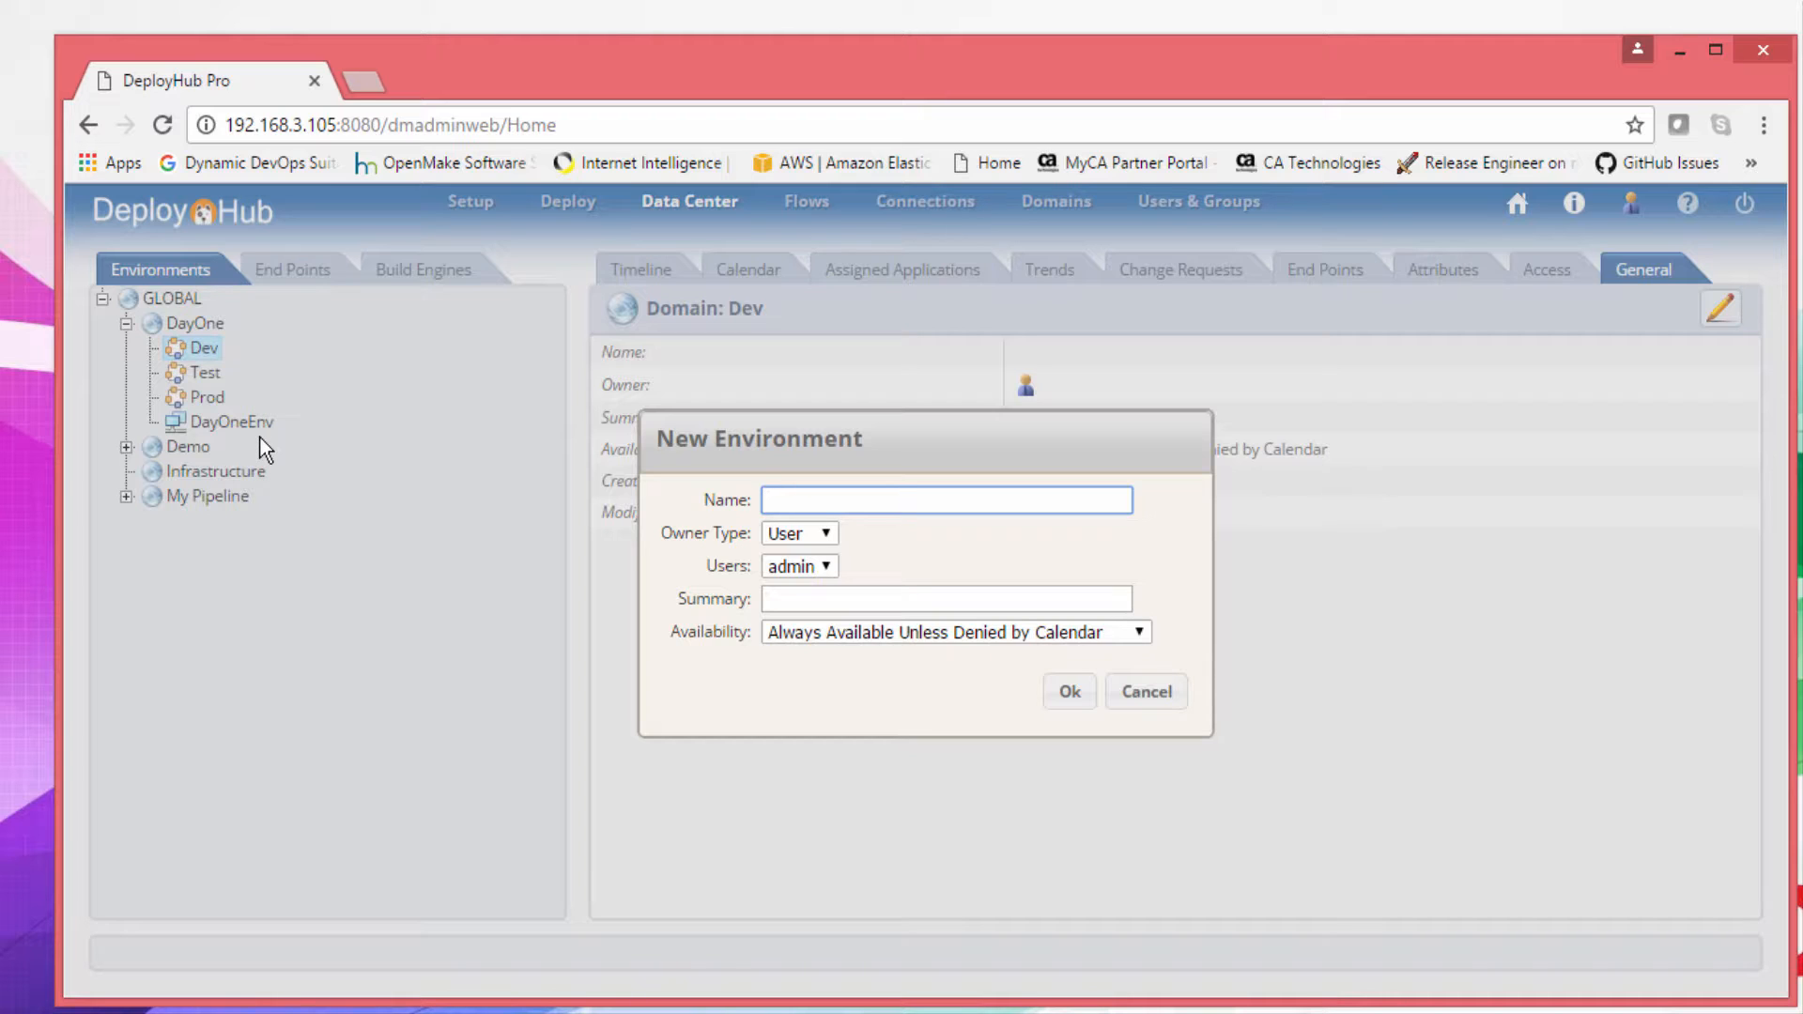
type("D")
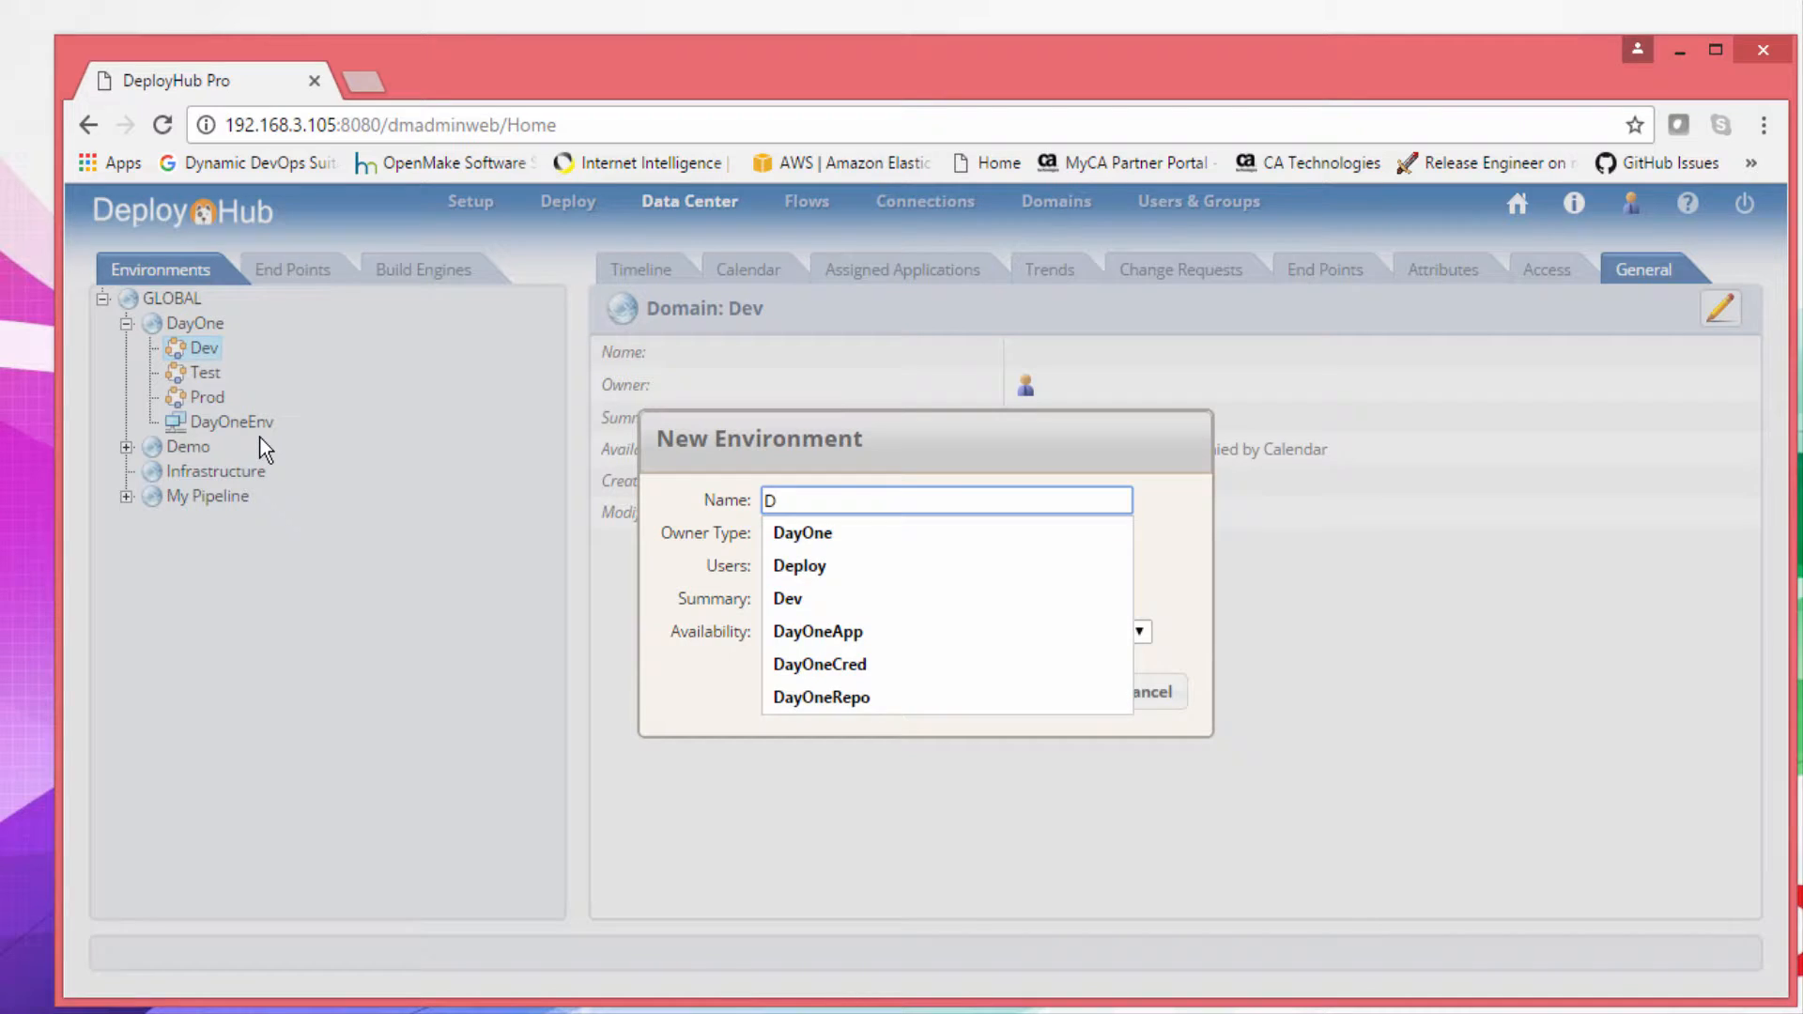
type("evEnv")
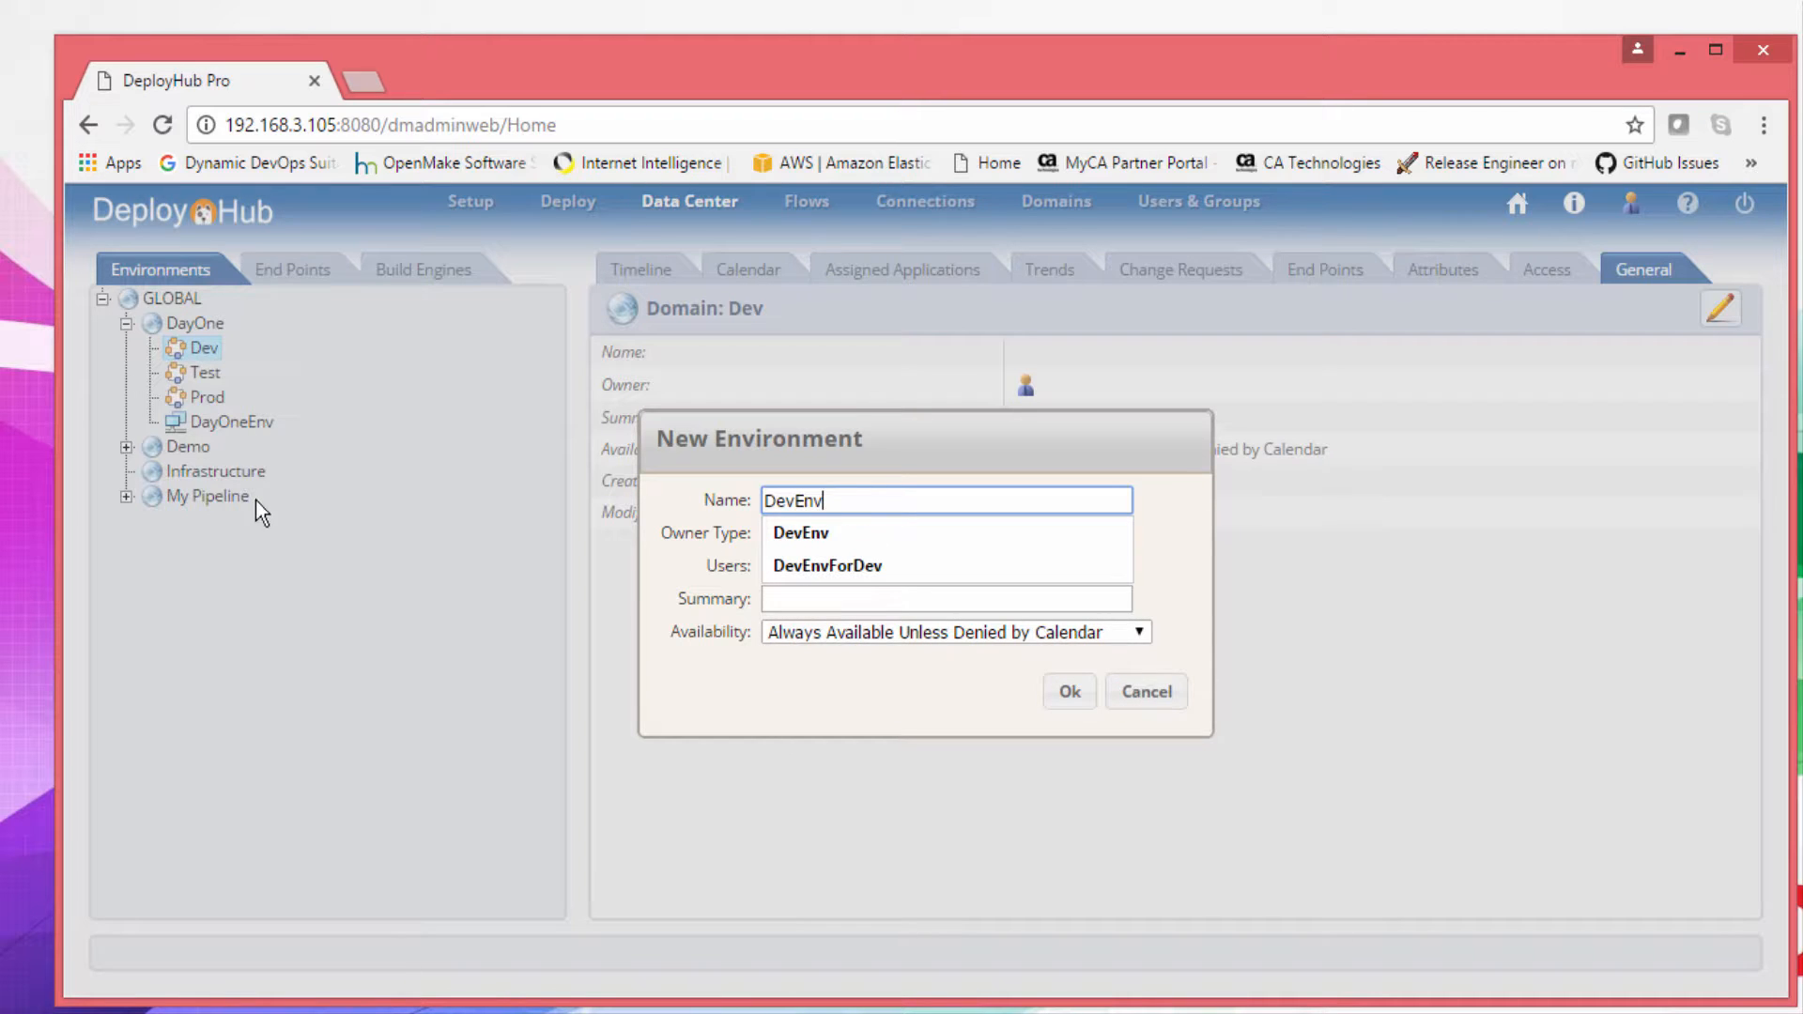
left_click(966, 702)
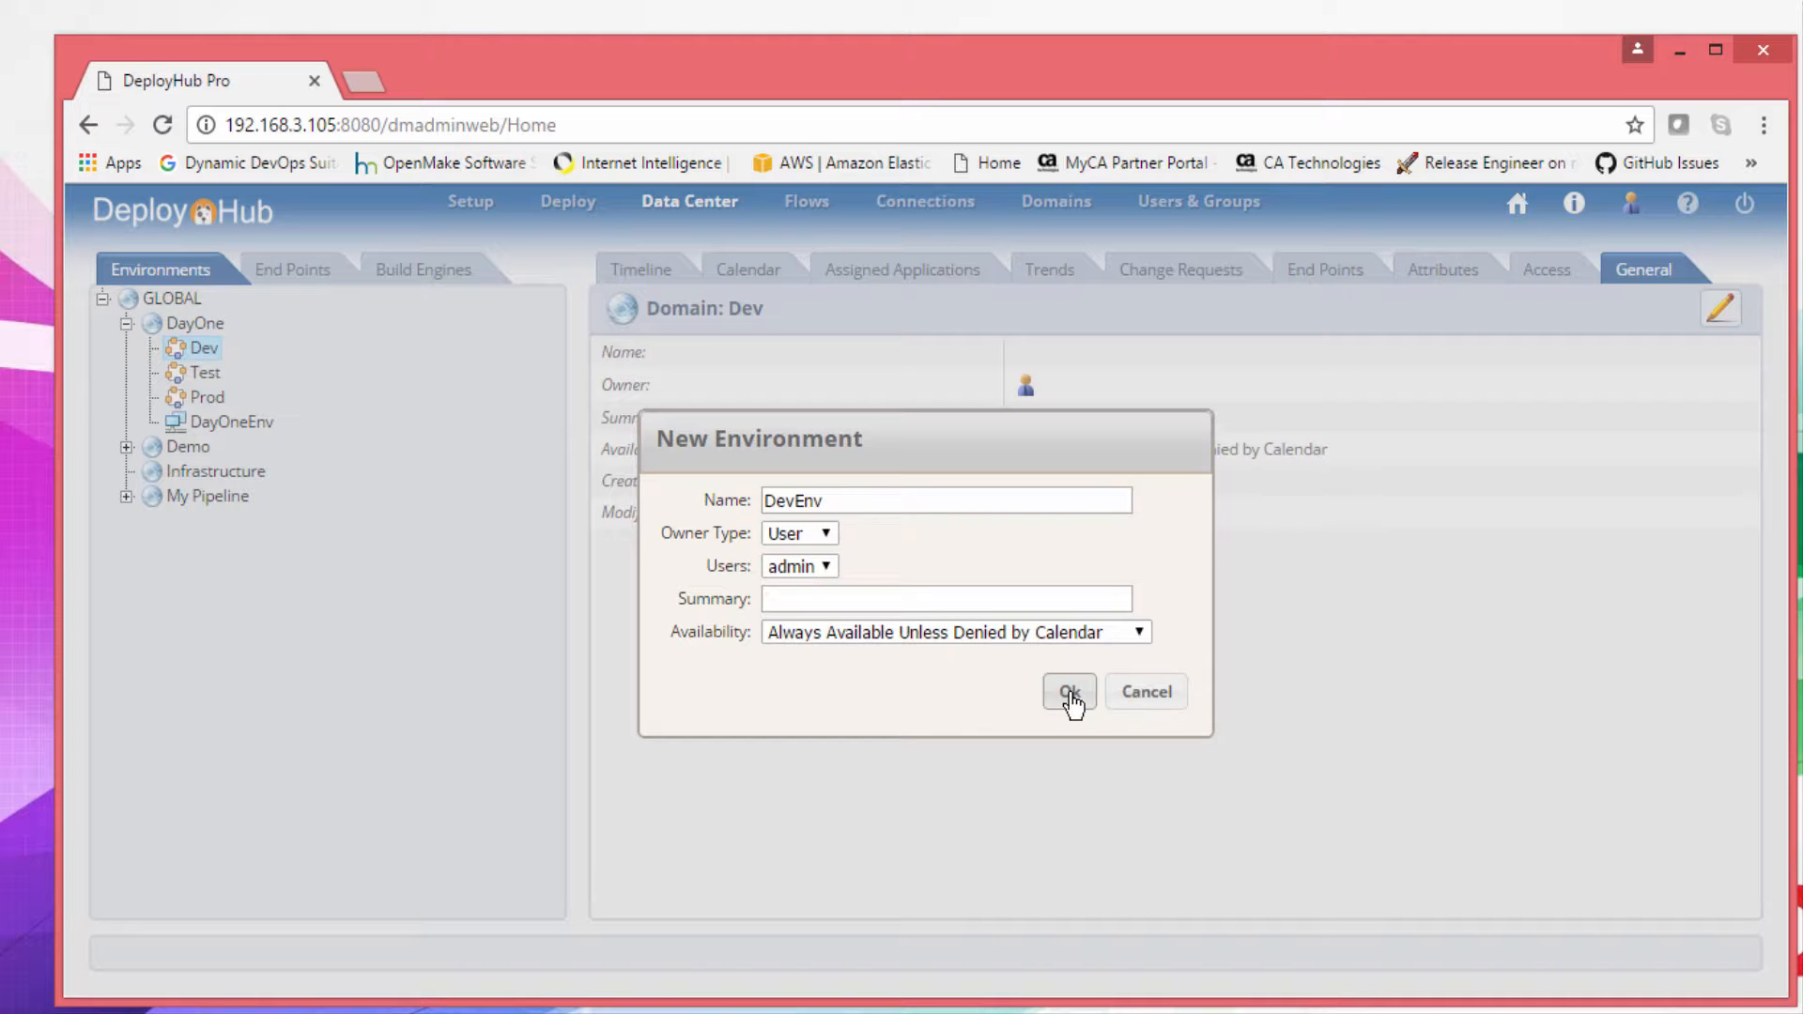
left_click(1071, 696)
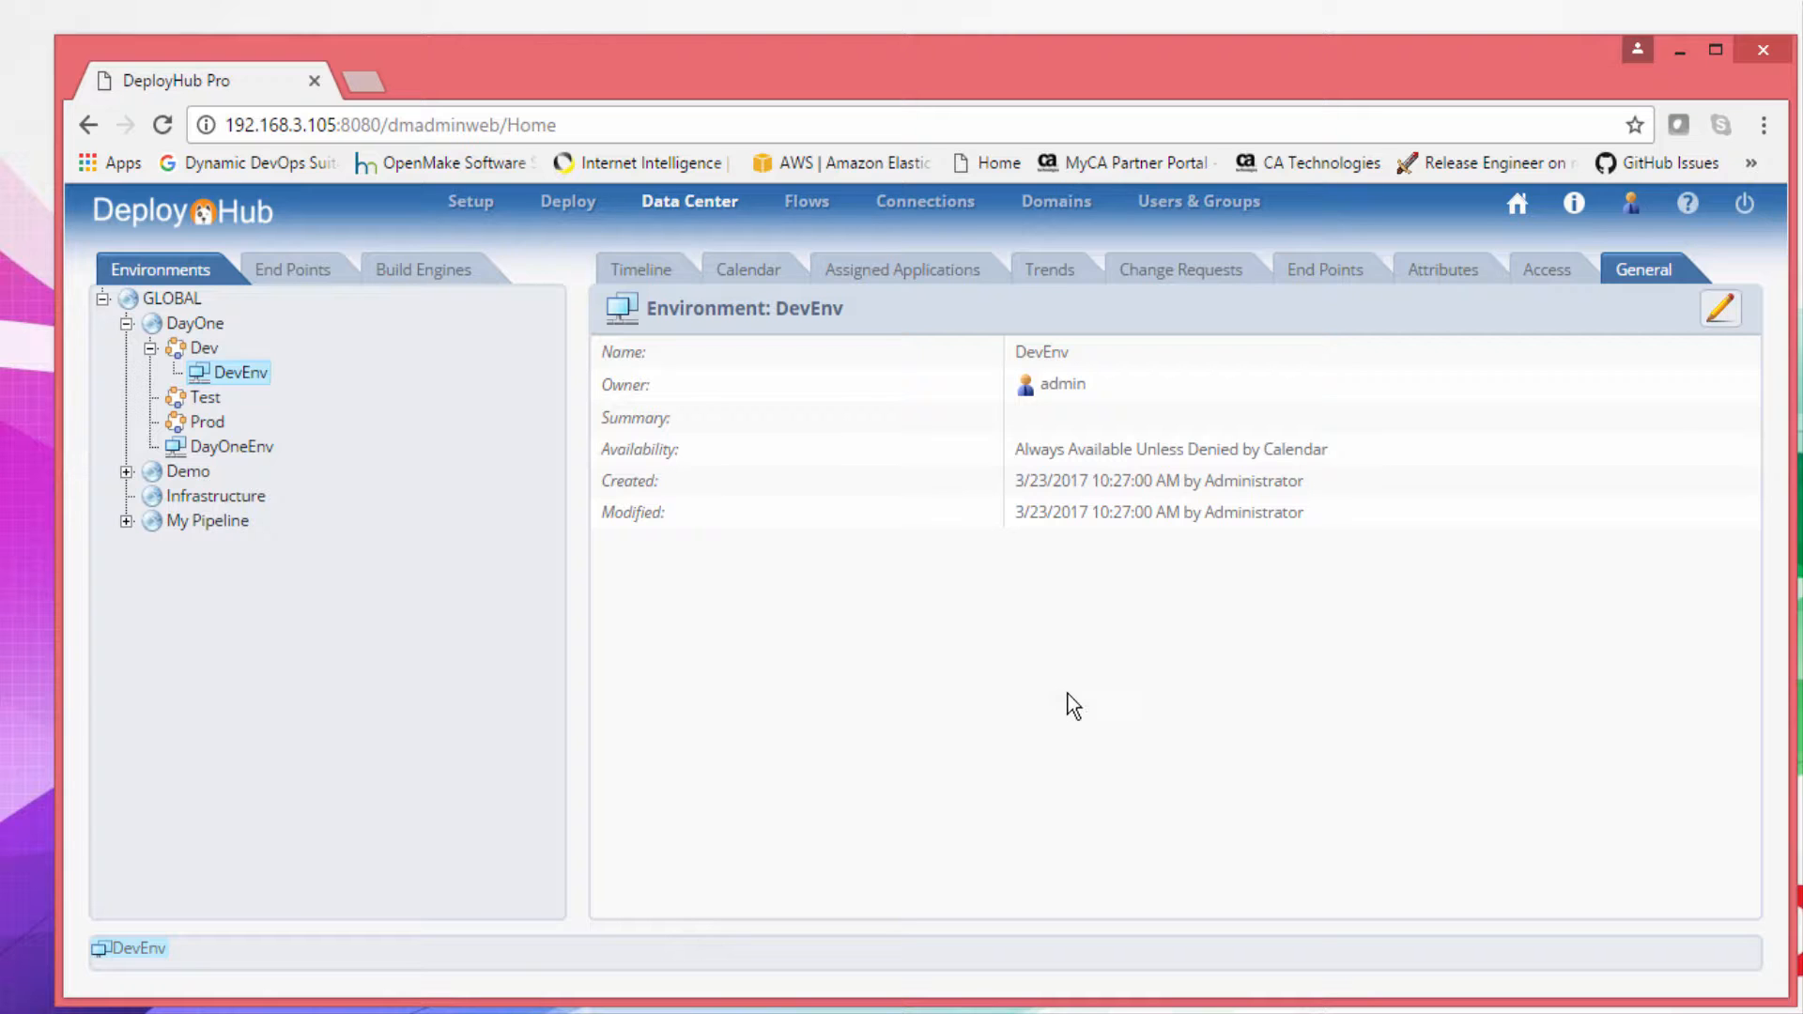
Start a new end point in the DevEnv environment and name it DevEP
right_click(227, 376)
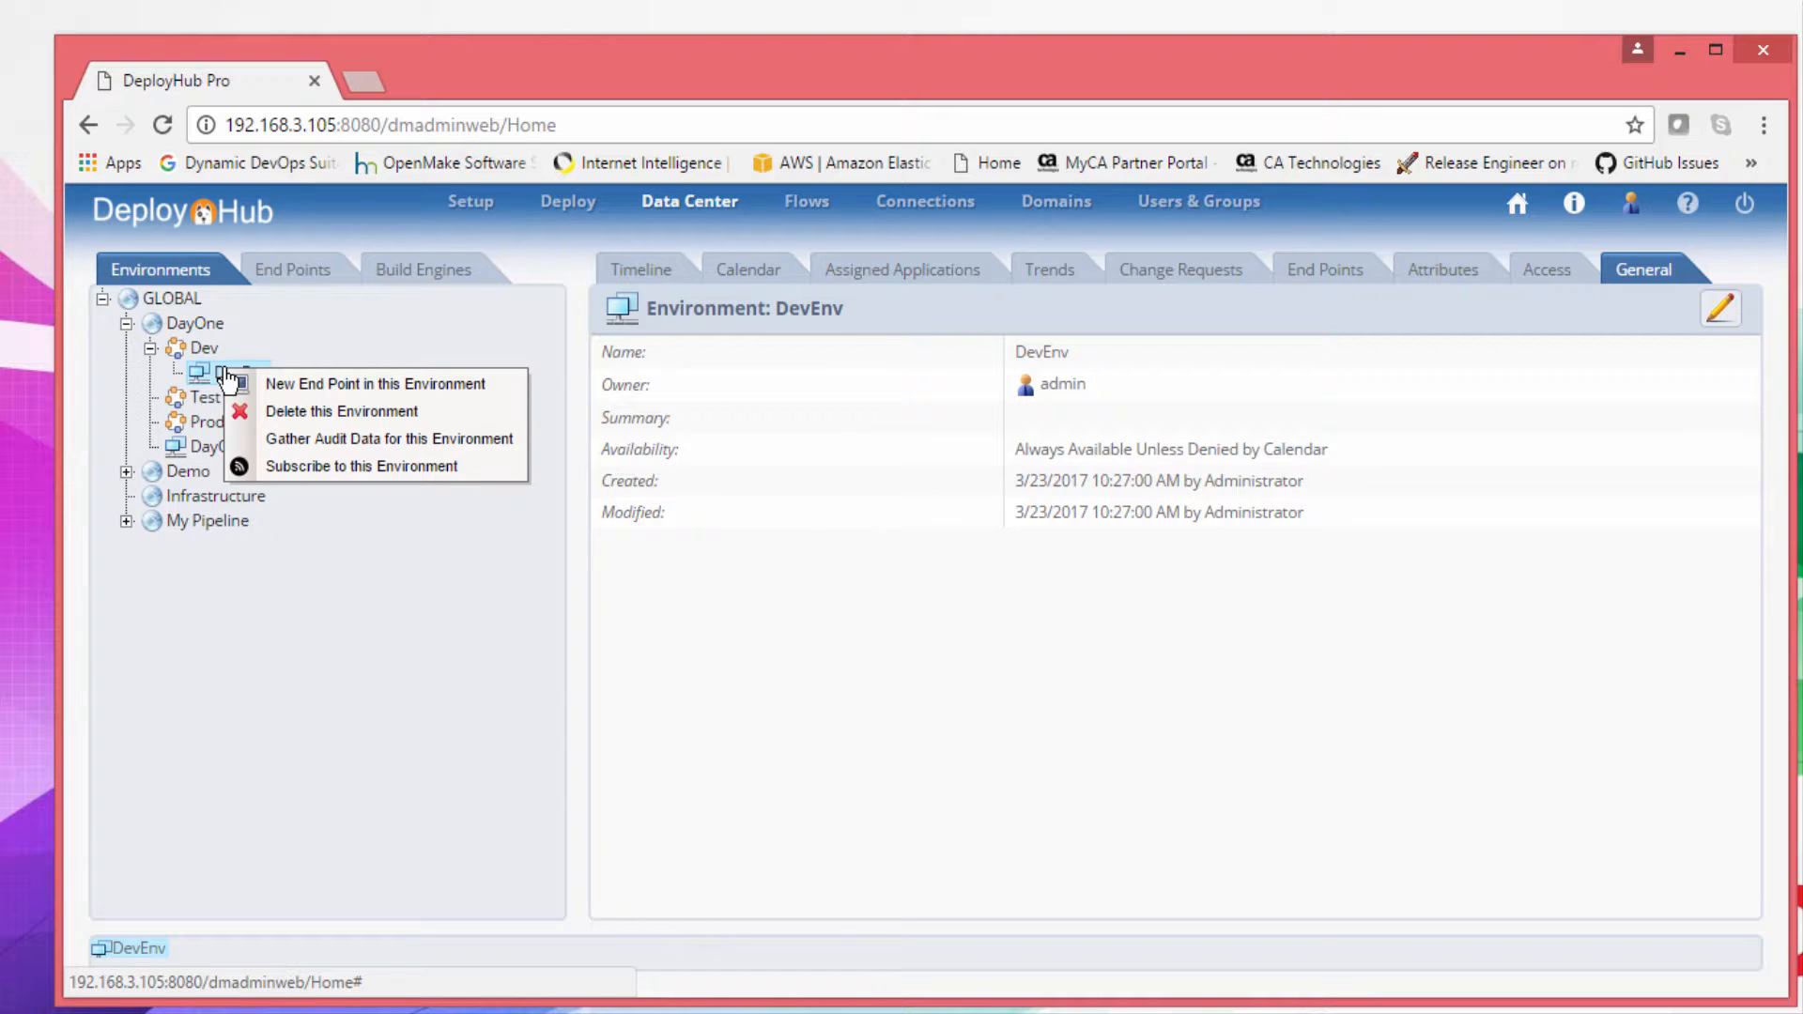
left_click(299, 385)
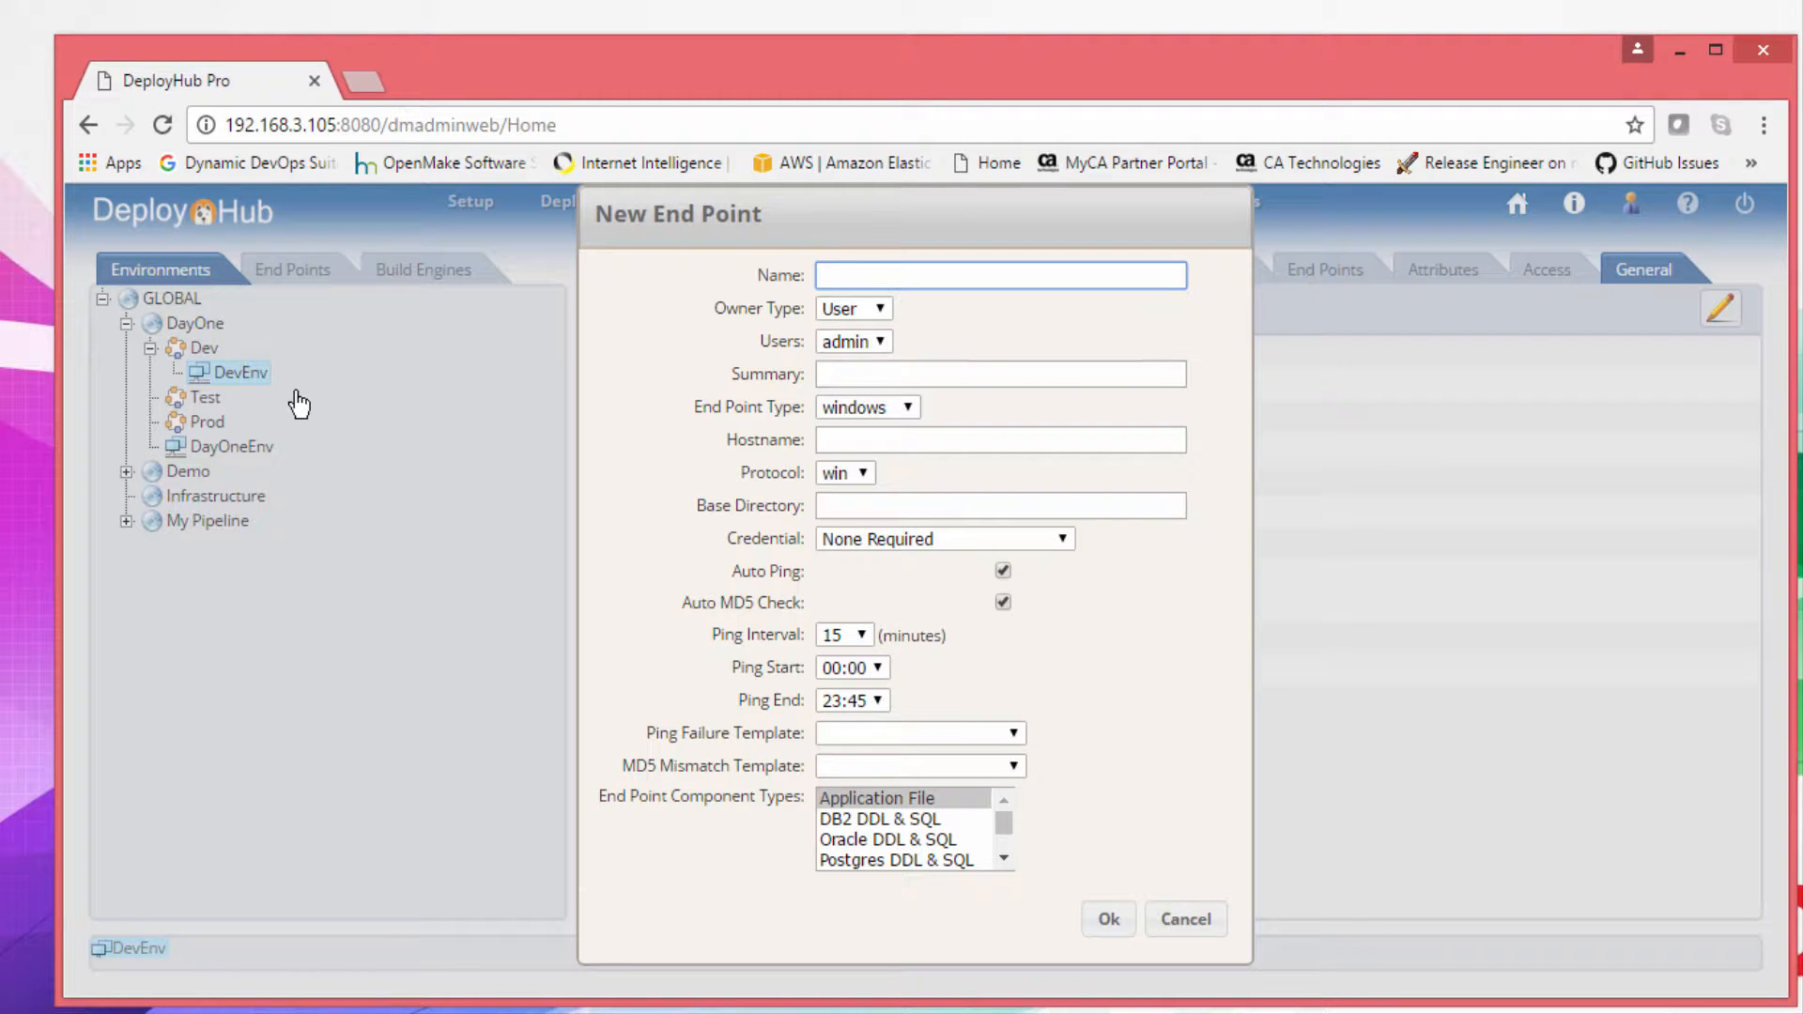
type("Dev")
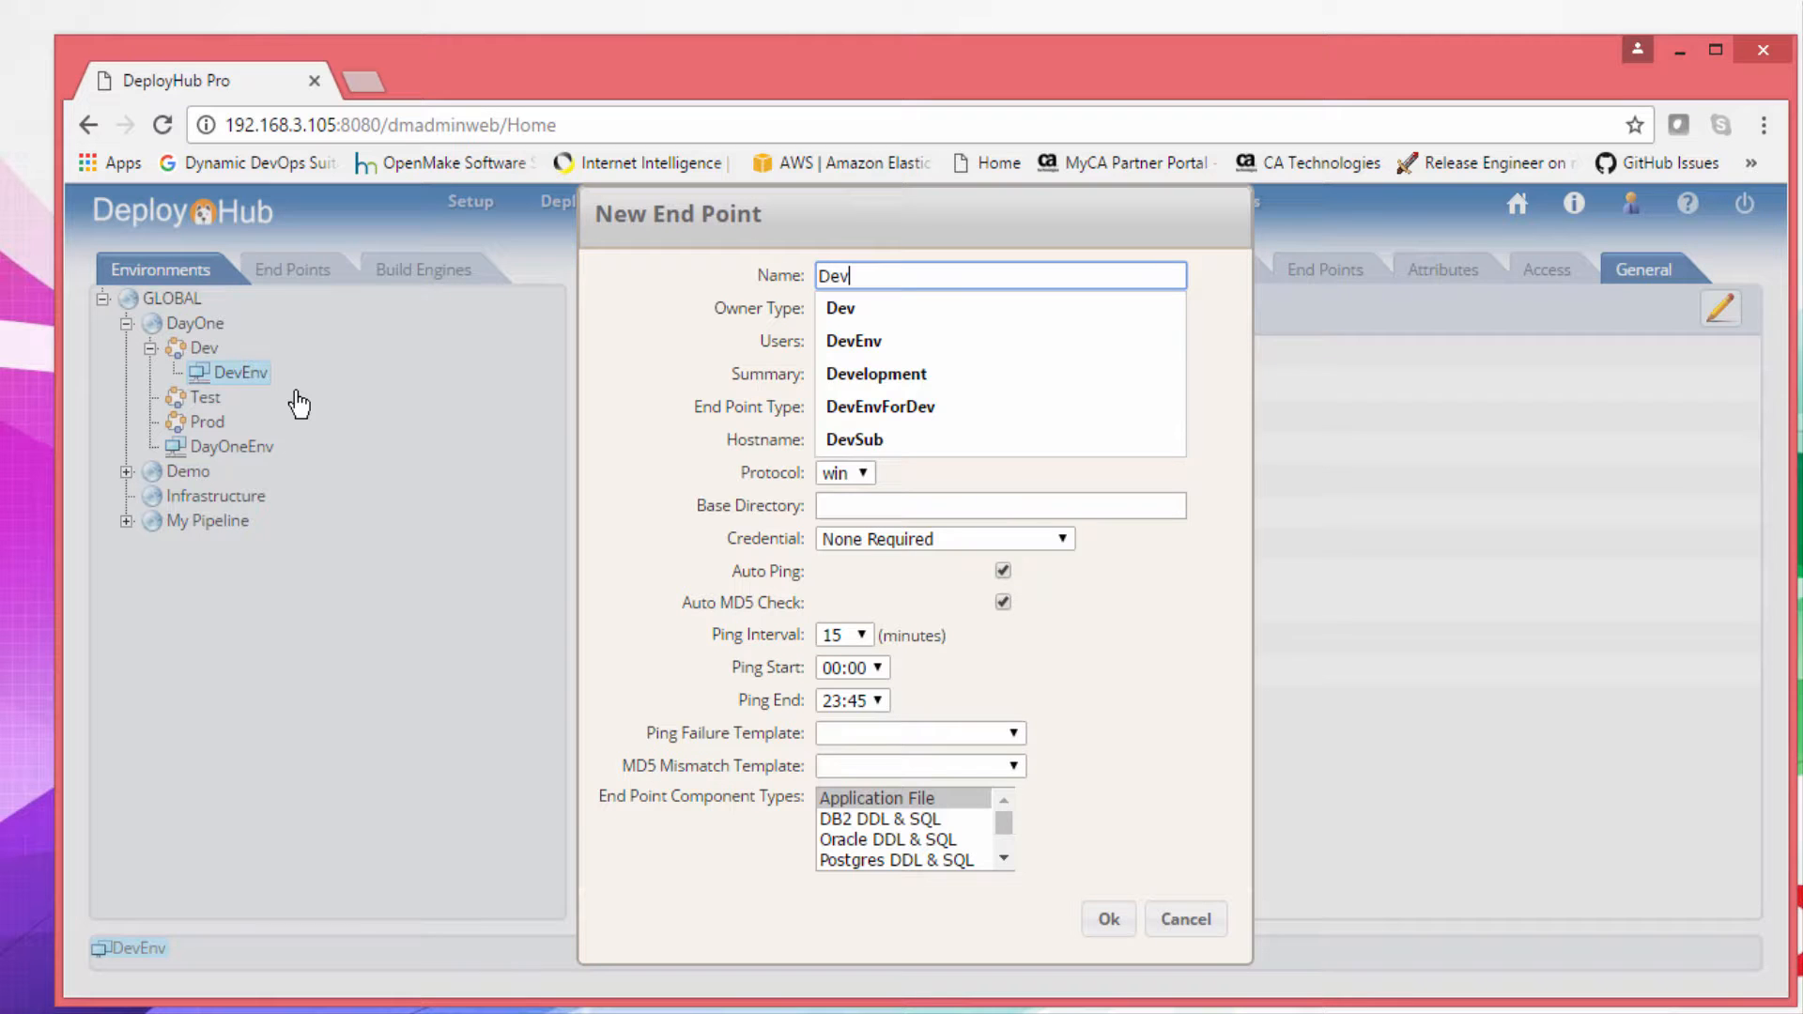
type("EP")
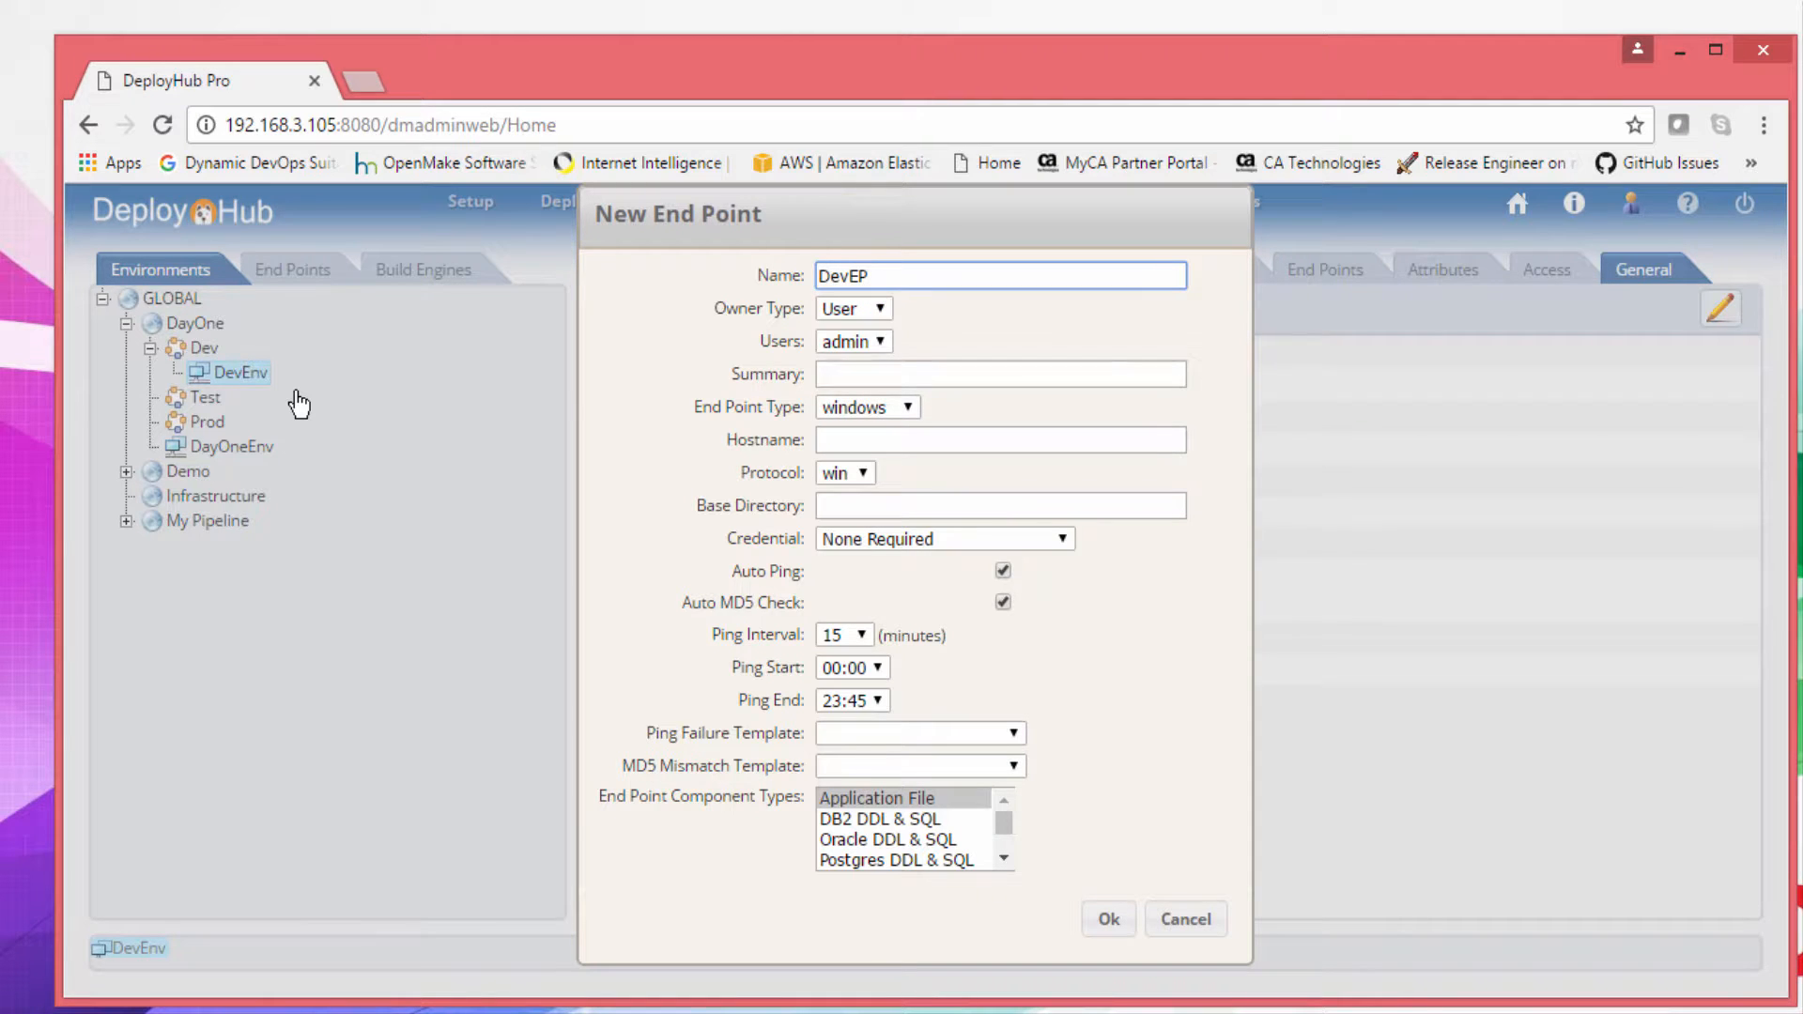
Set the new end point's type to unix and its hostname to localhost
left_click(878, 410)
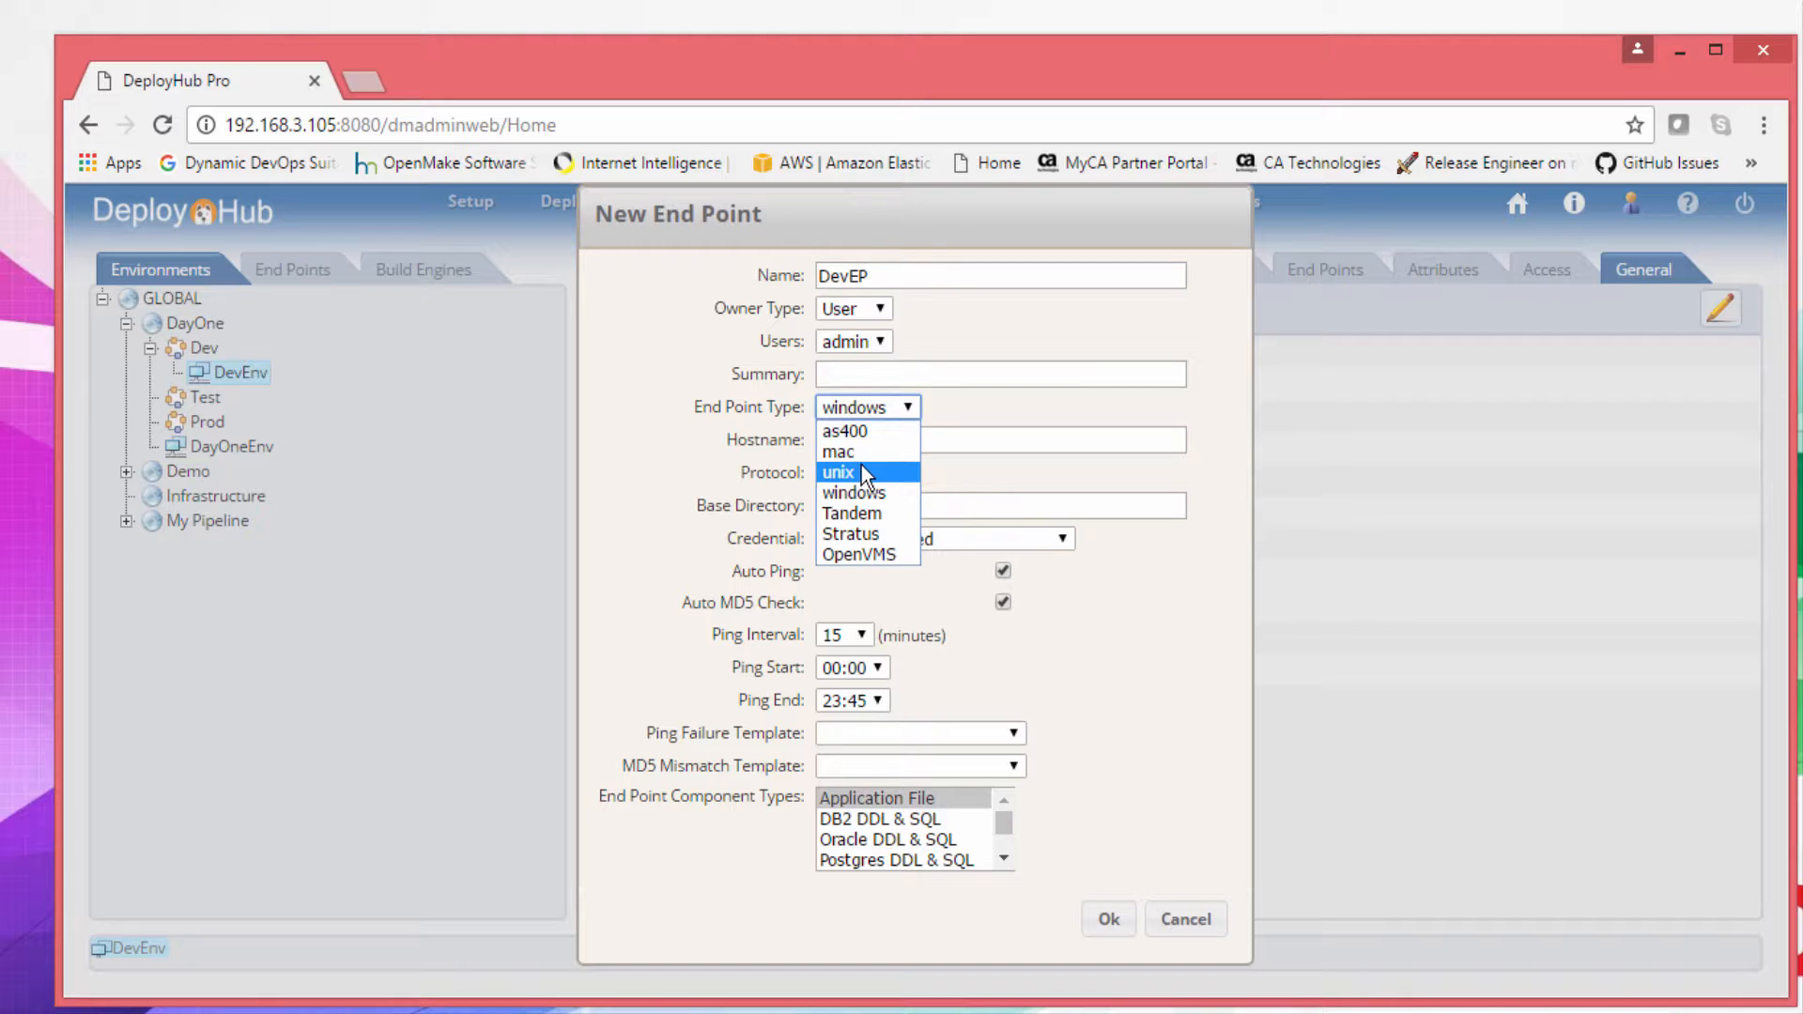
left_click(860, 469)
left_click(874, 439)
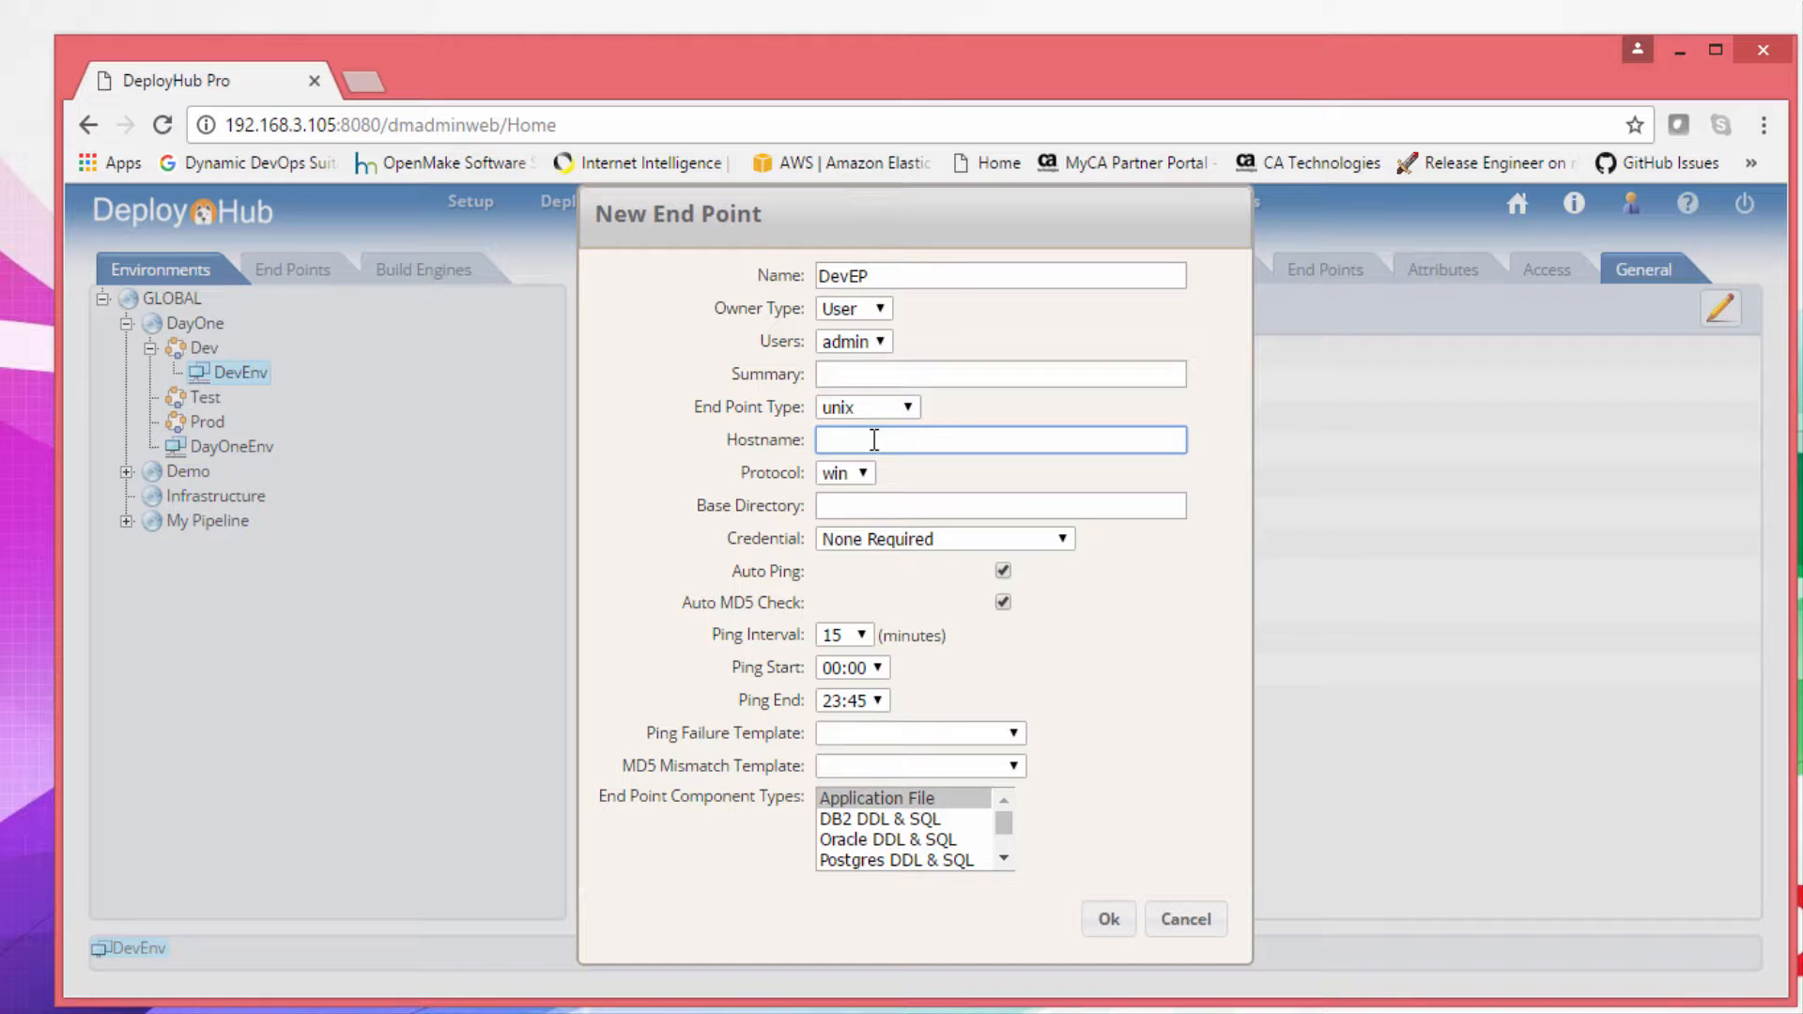
type("local")
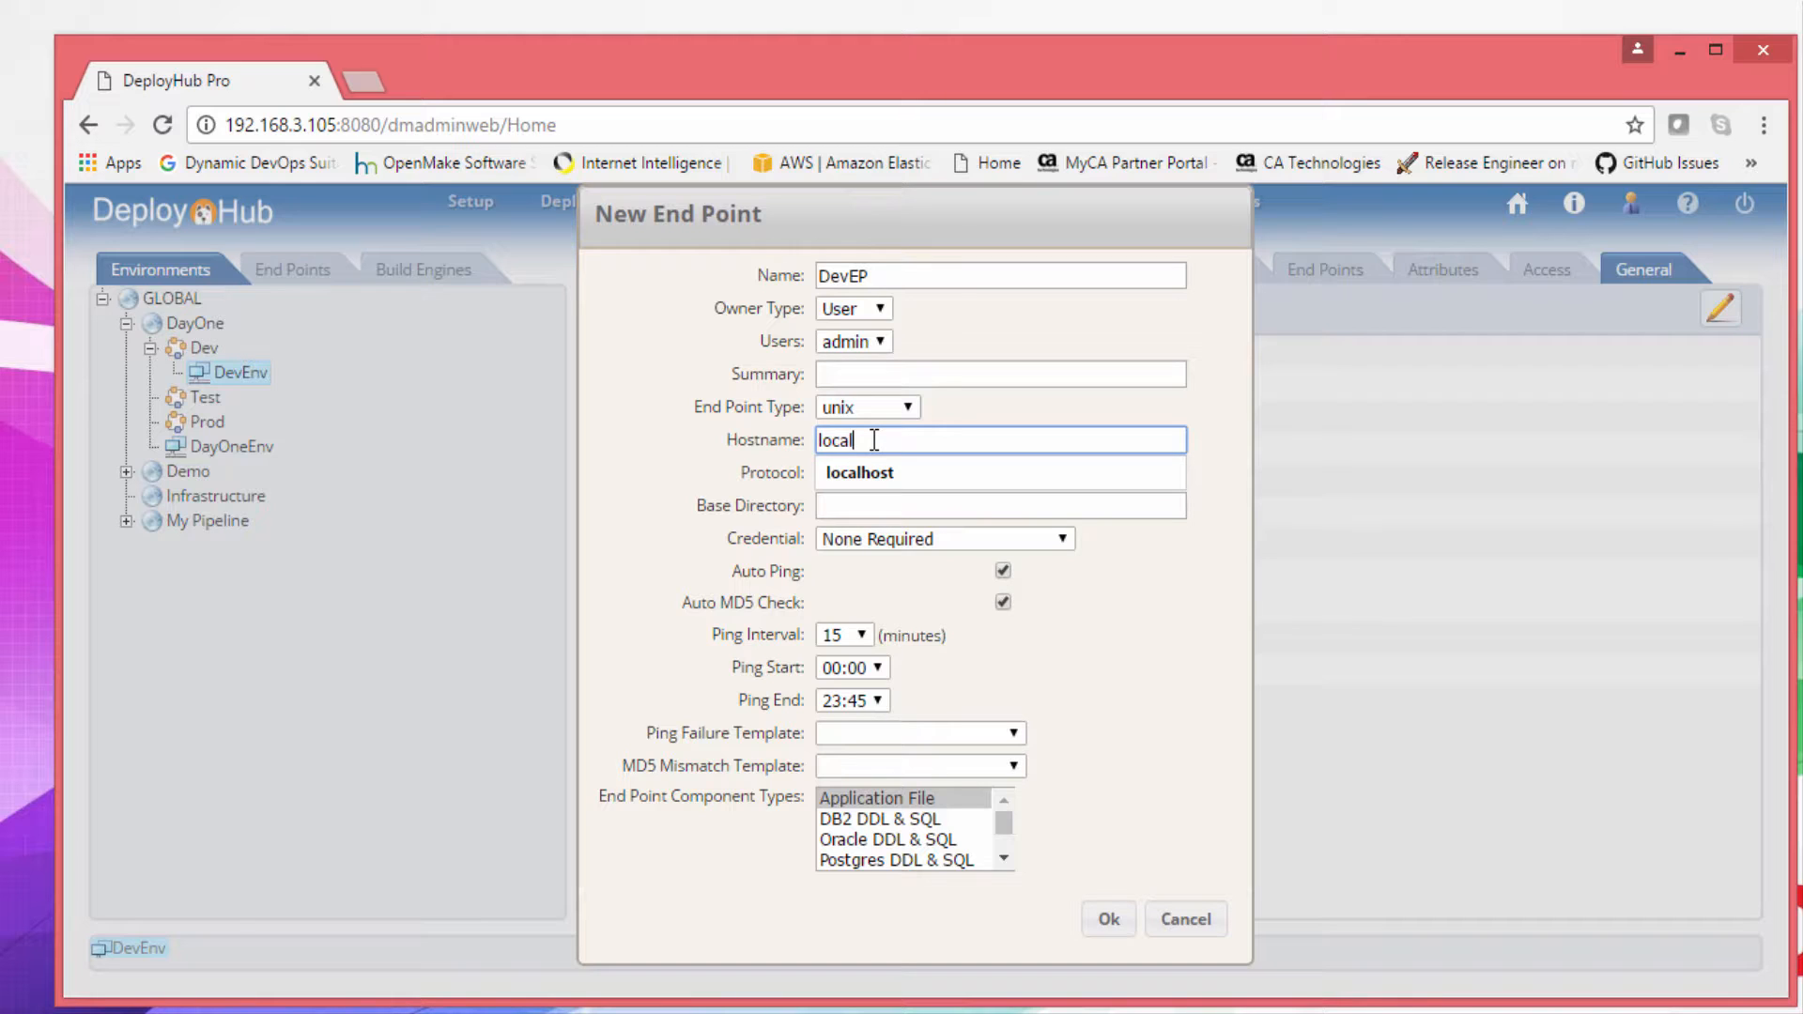
type("host")
left_click(1093, 631)
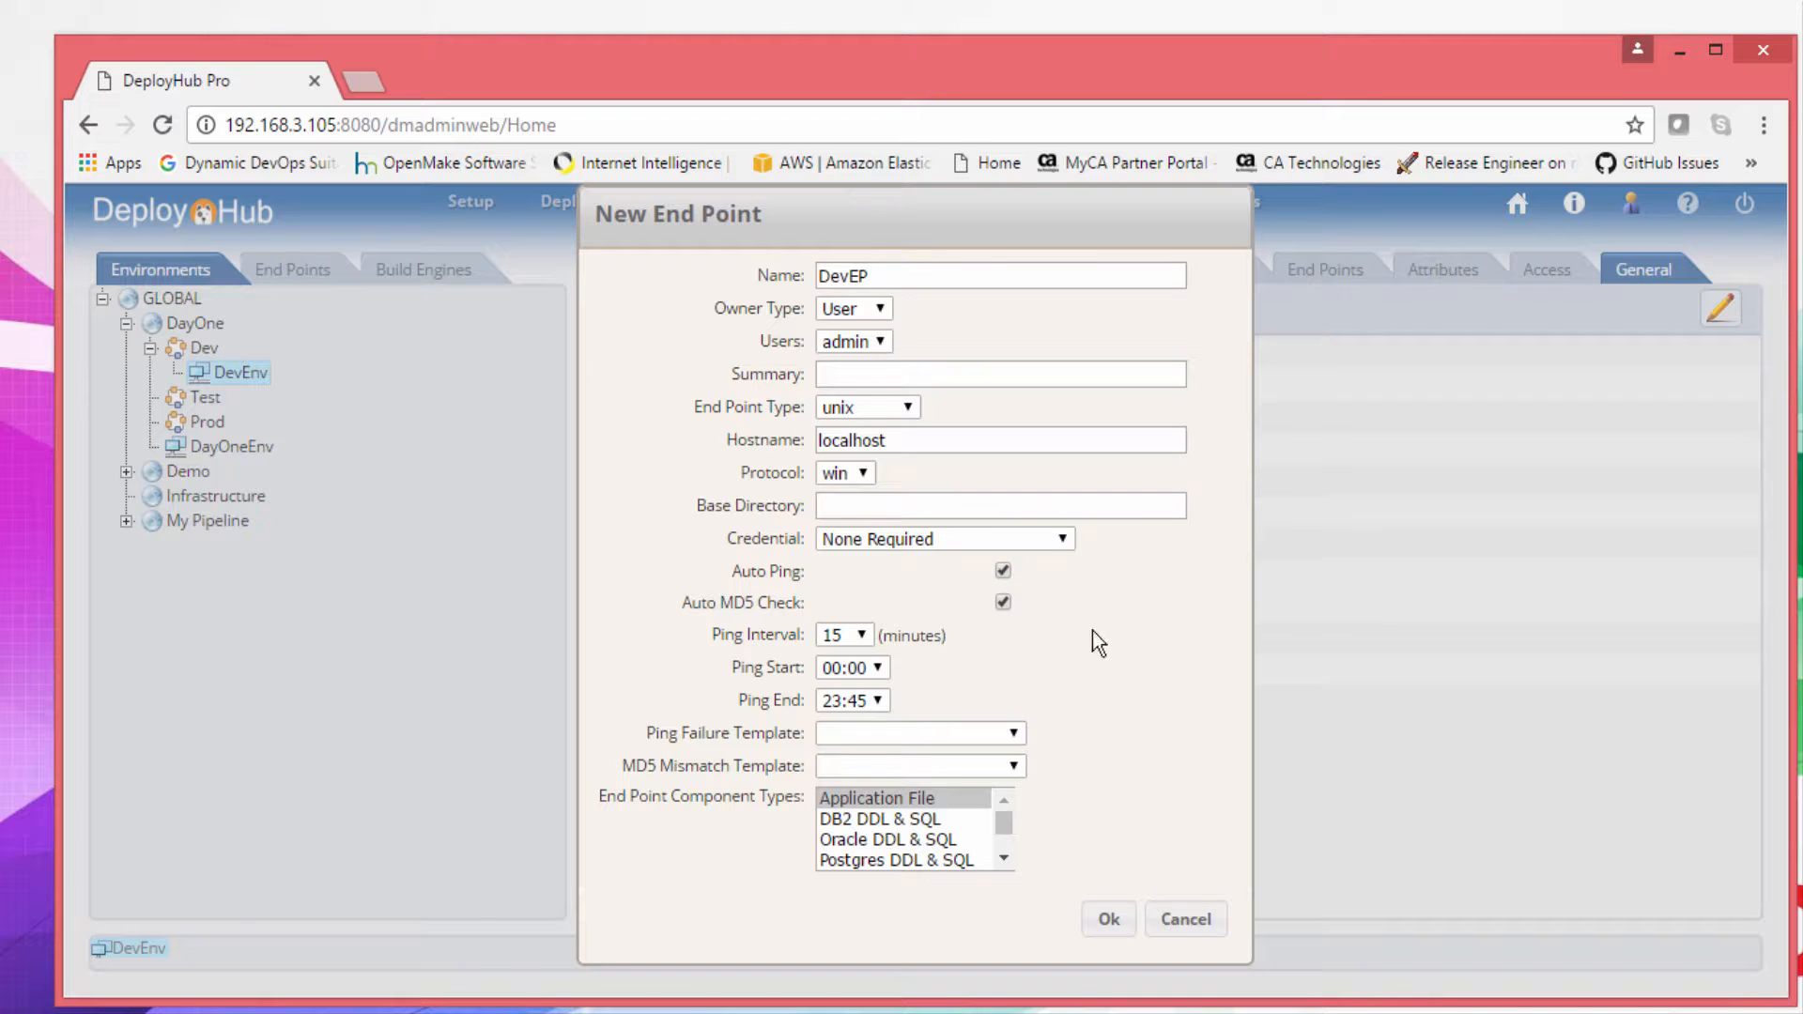
Set the new end point's protocol to sftp and its base directory to /target
left_click(862, 474)
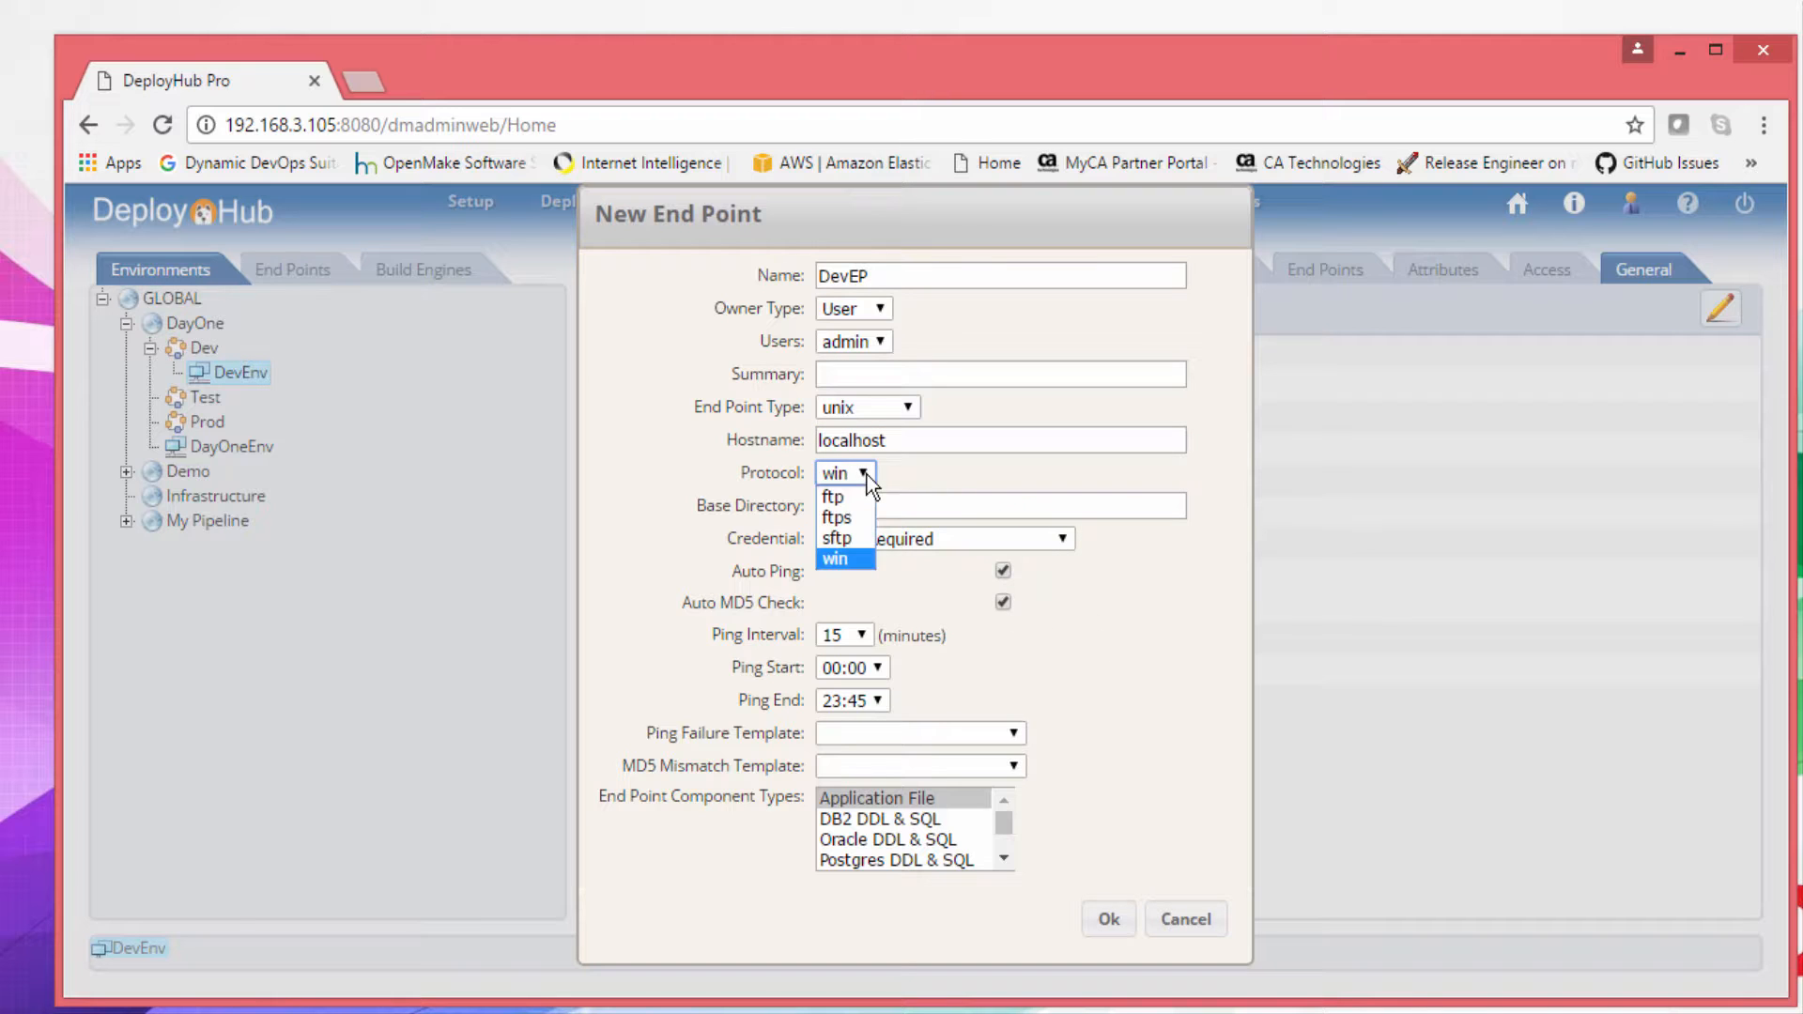
left_click(858, 537)
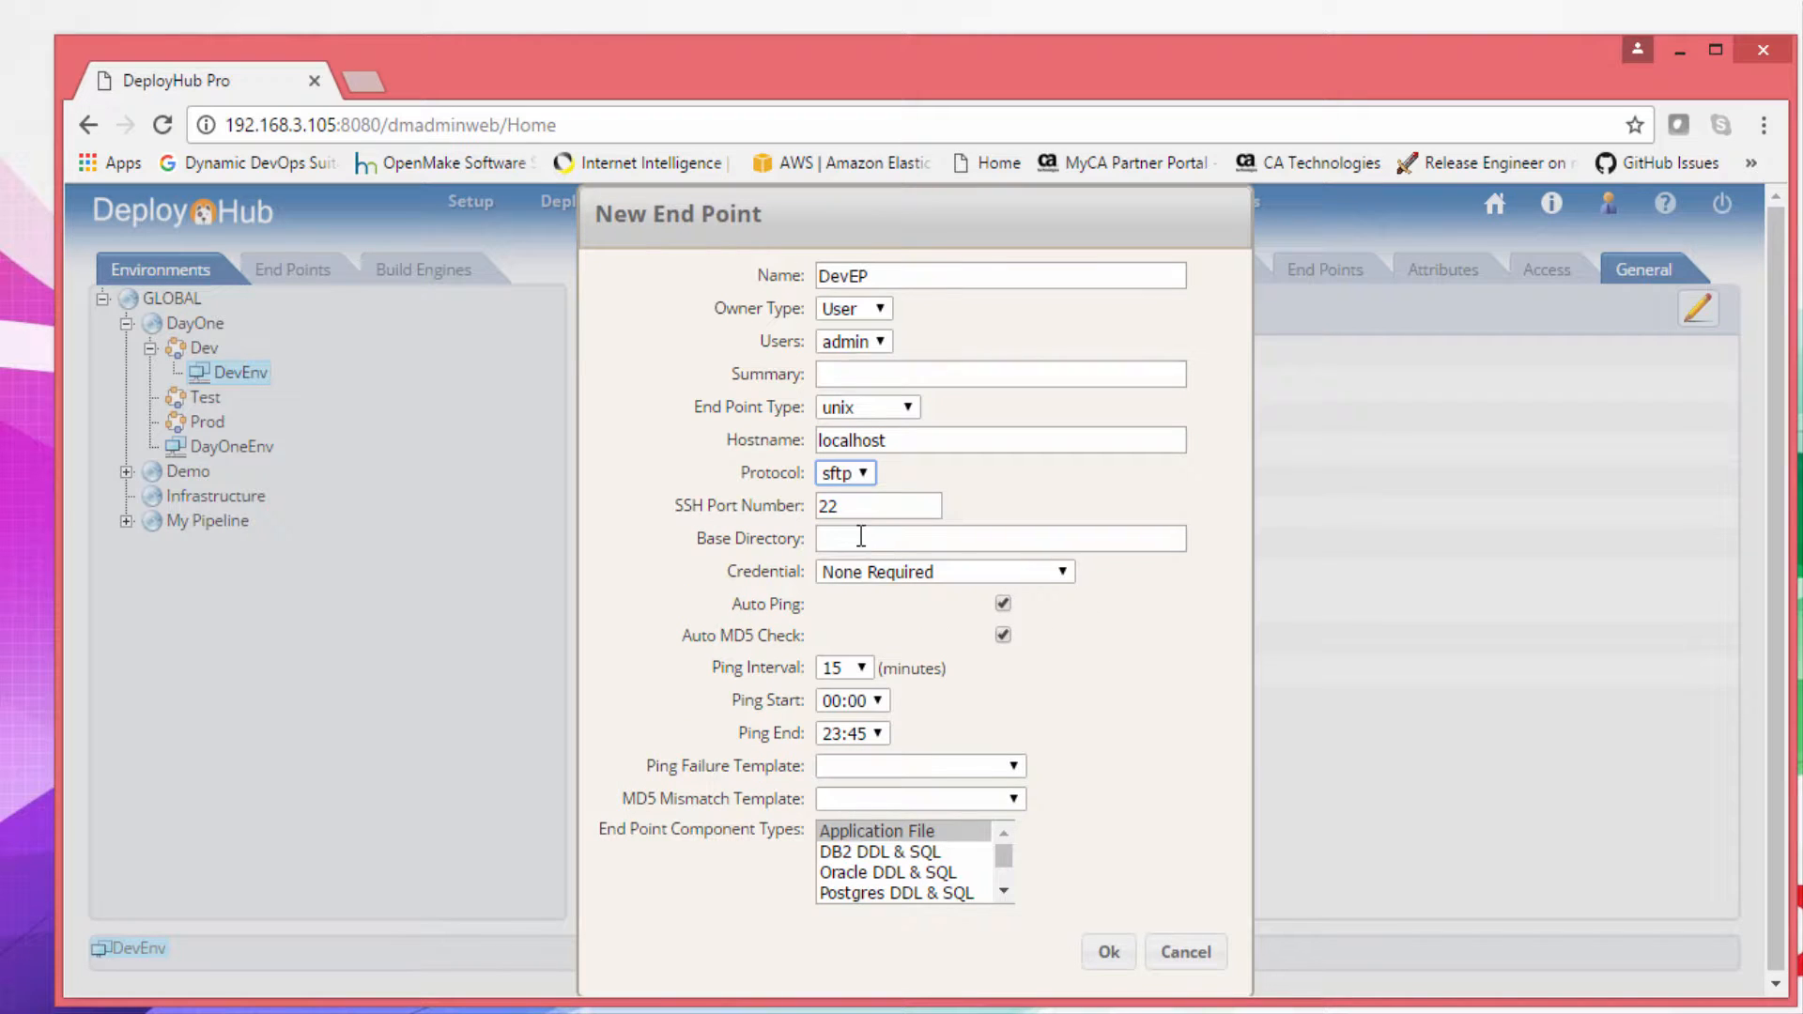
left_click(860, 537)
type("/targ")
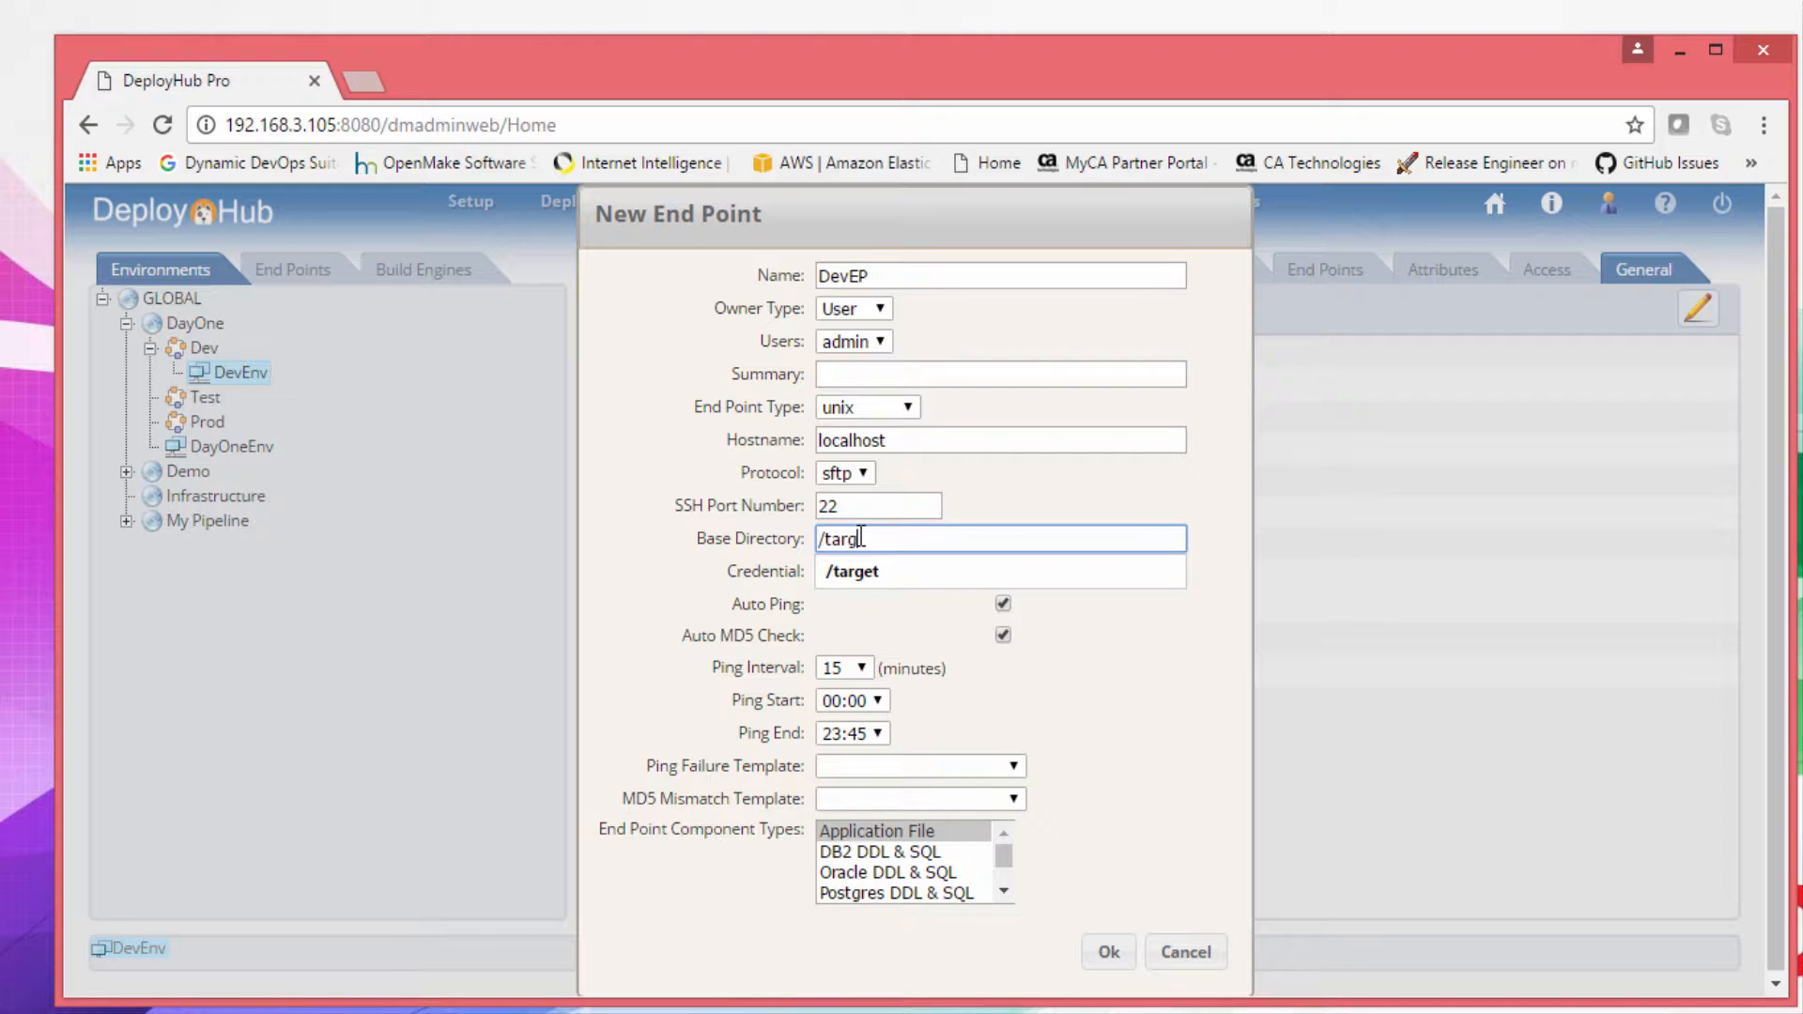
type("et")
left_click(1067, 716)
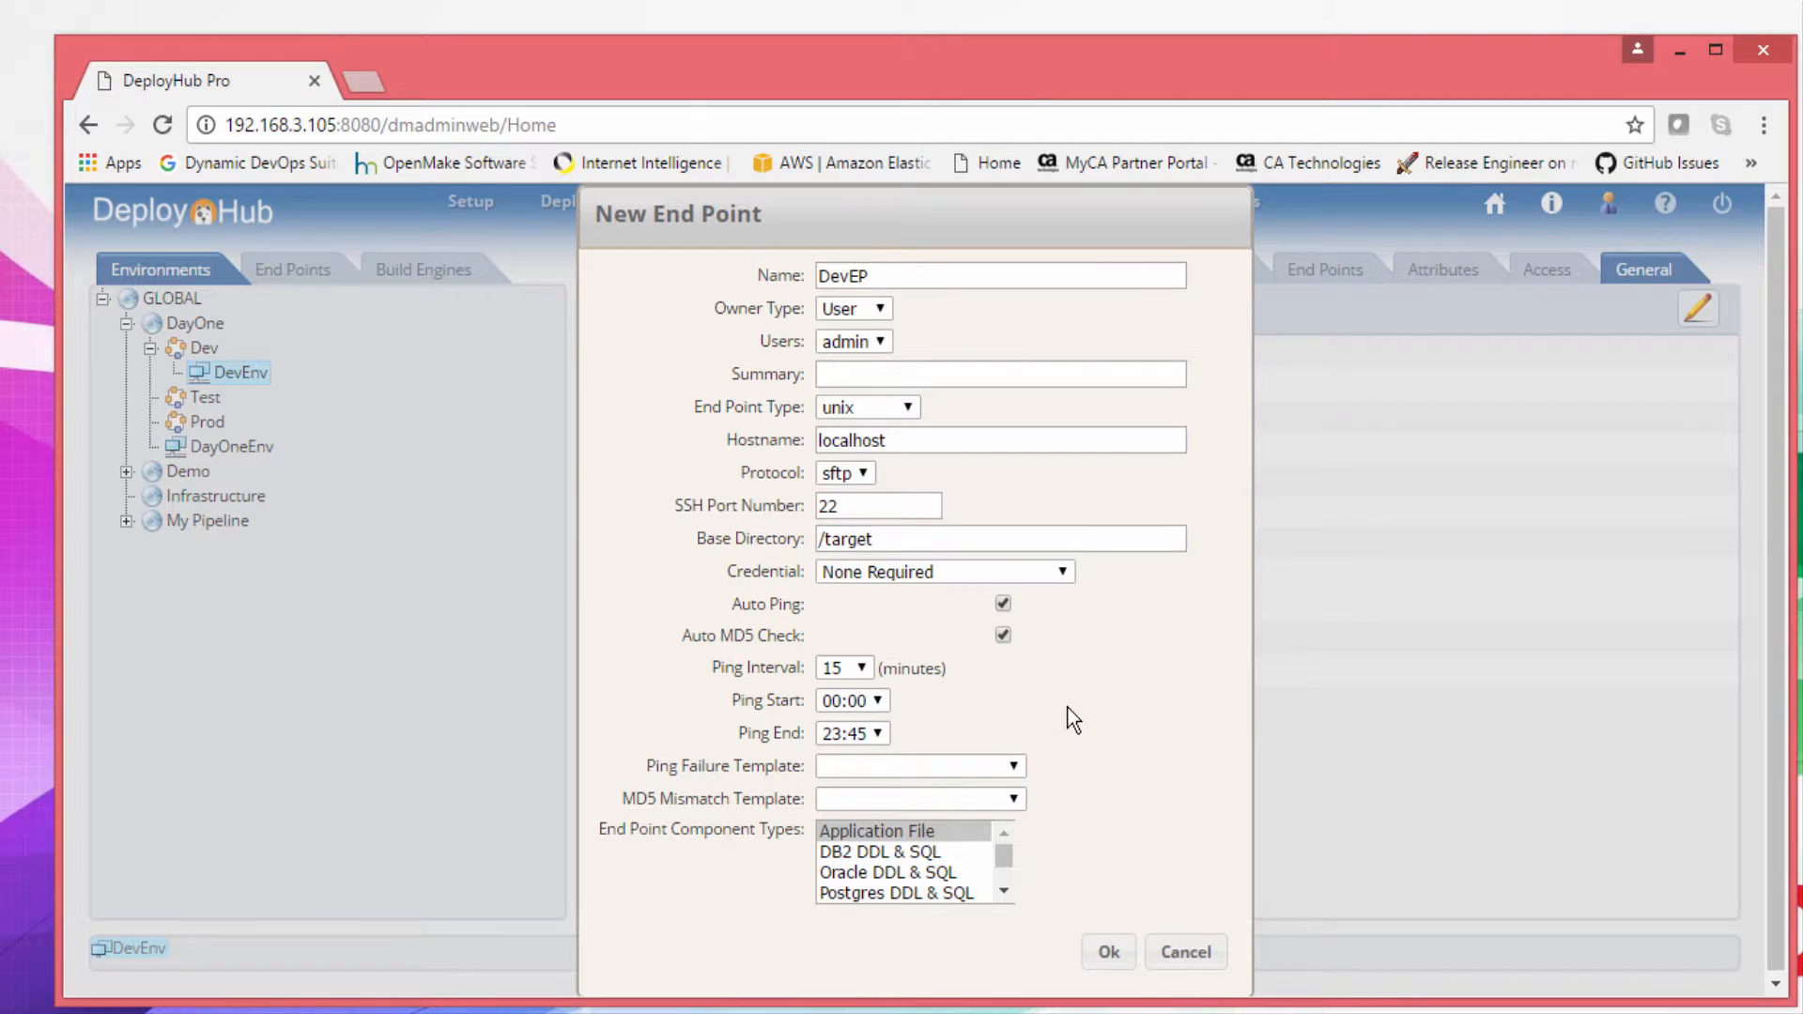
Assign the GLOBAL.DayOne.DayOneCred credential to the new end point and create it
left_click(926, 574)
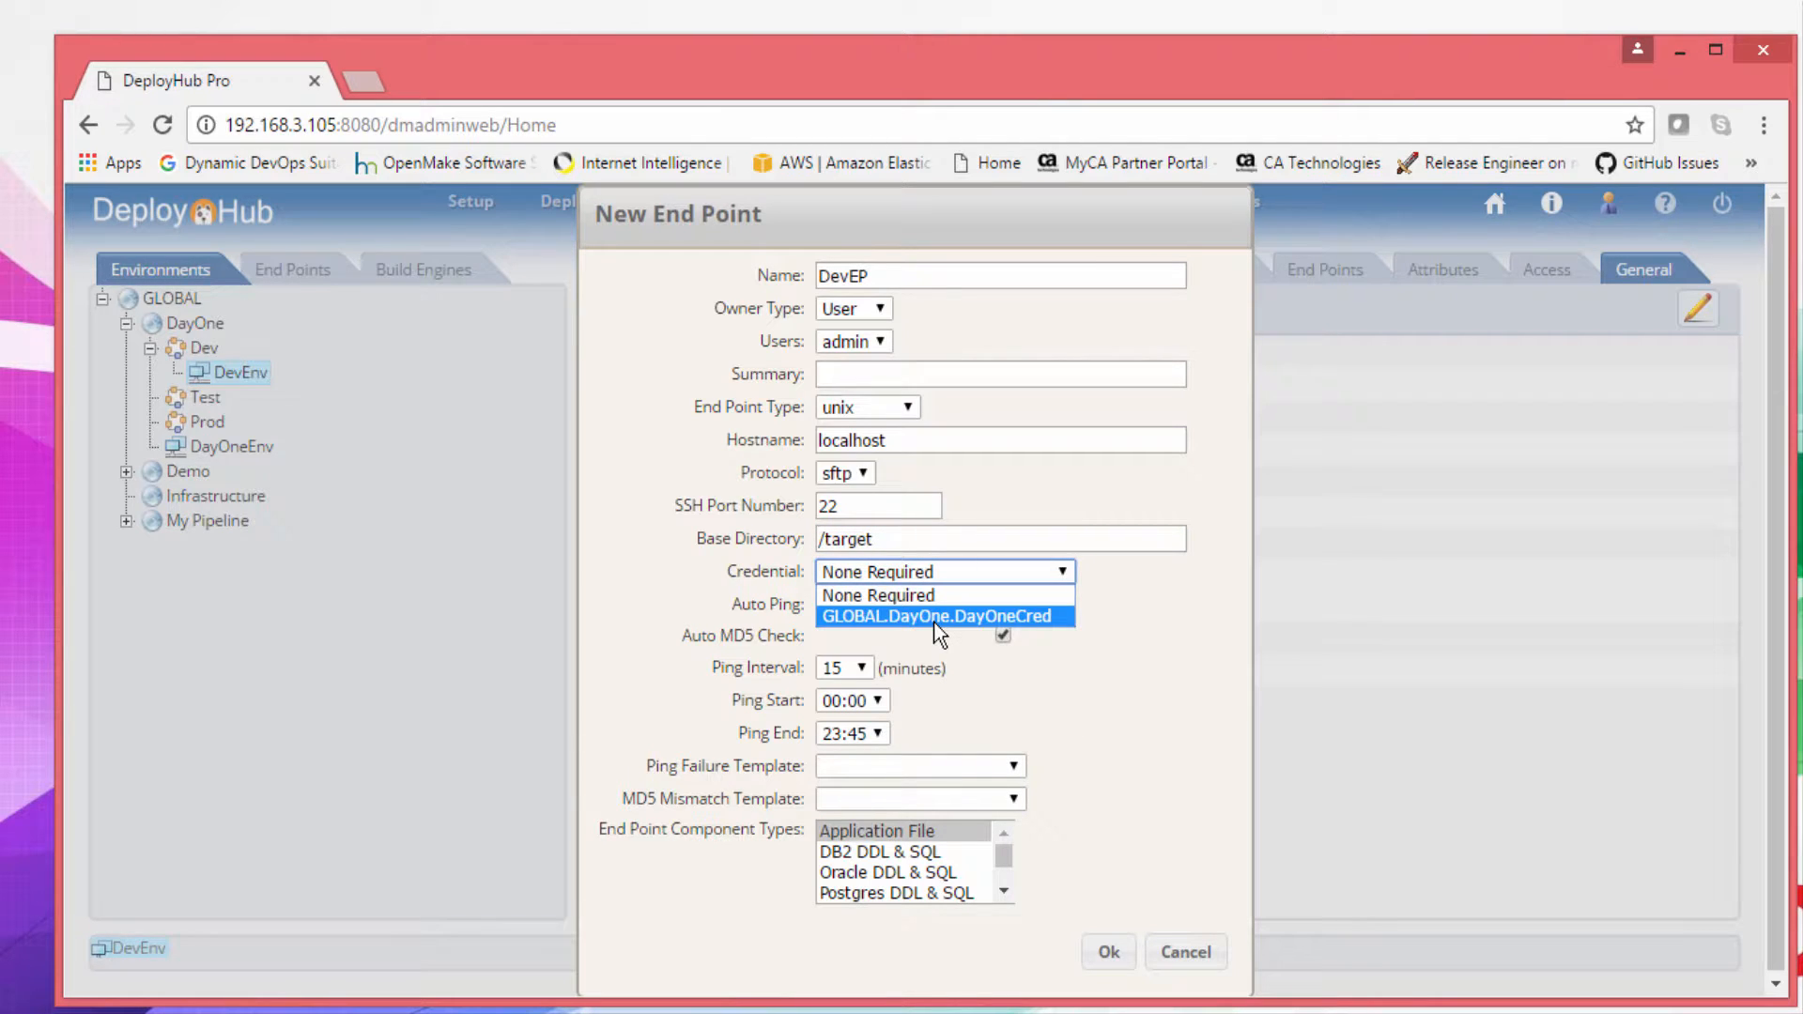
left_click(933, 620)
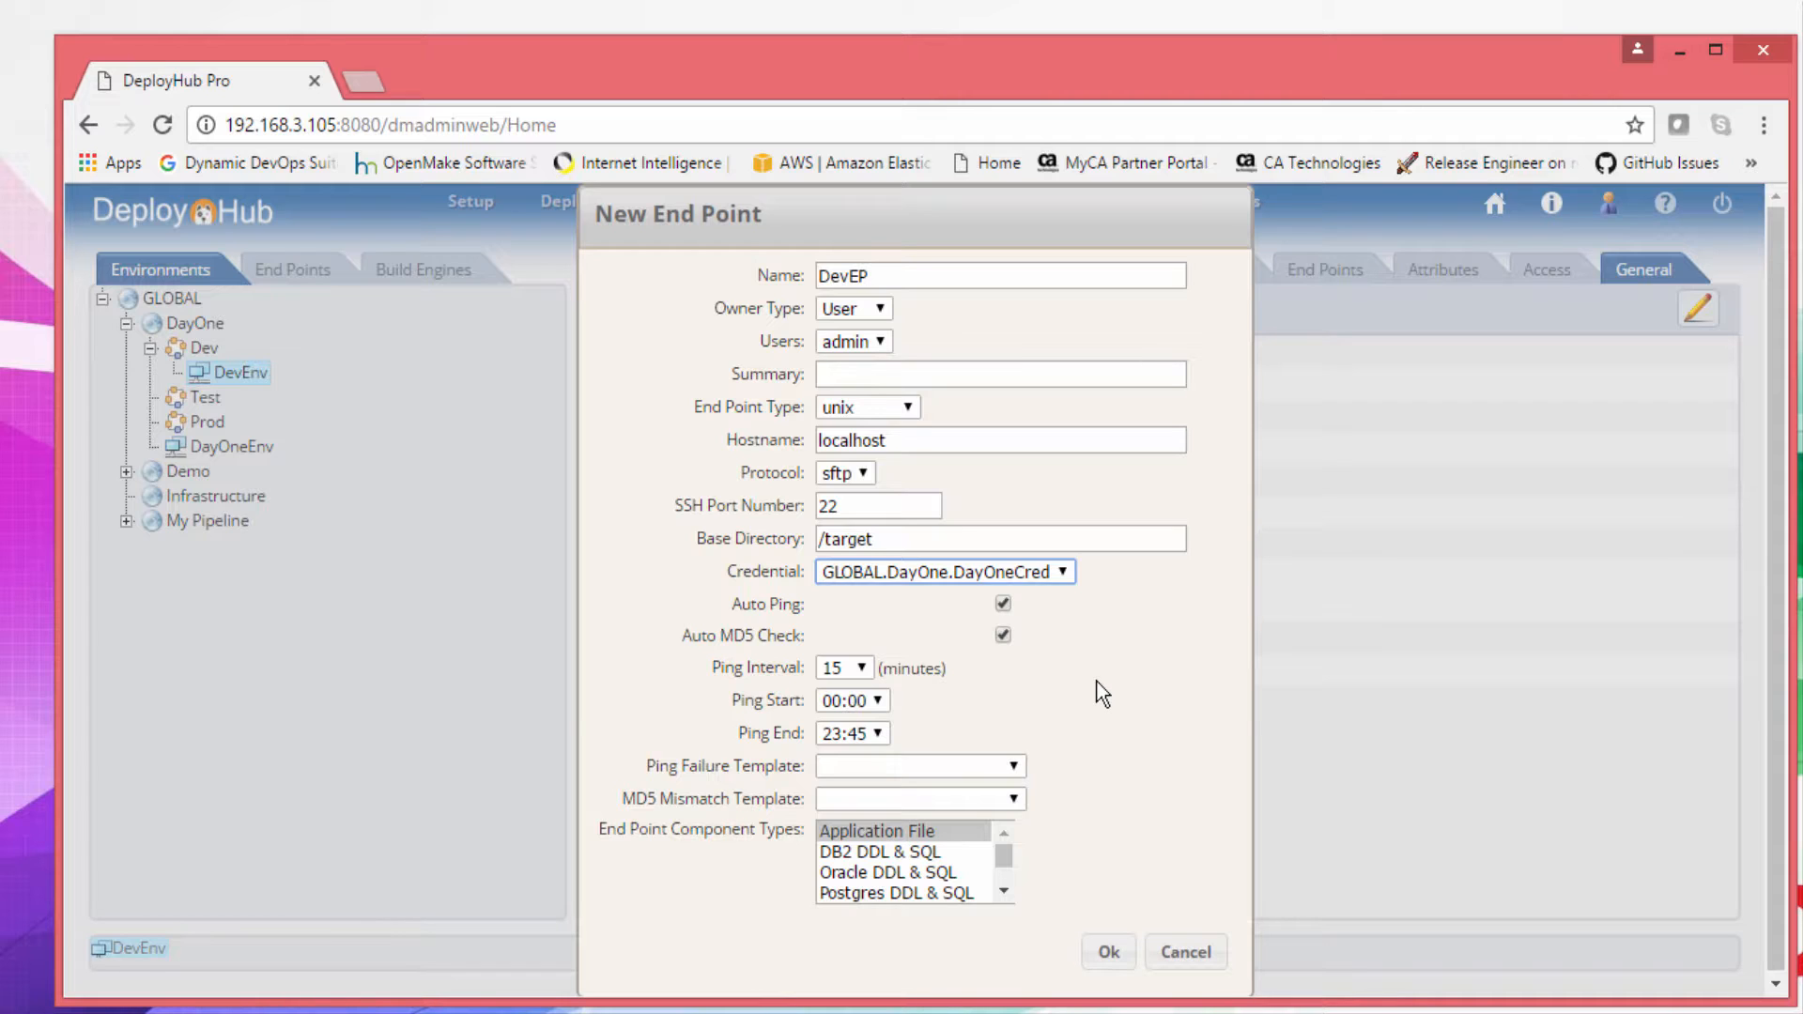
left_click(1106, 951)
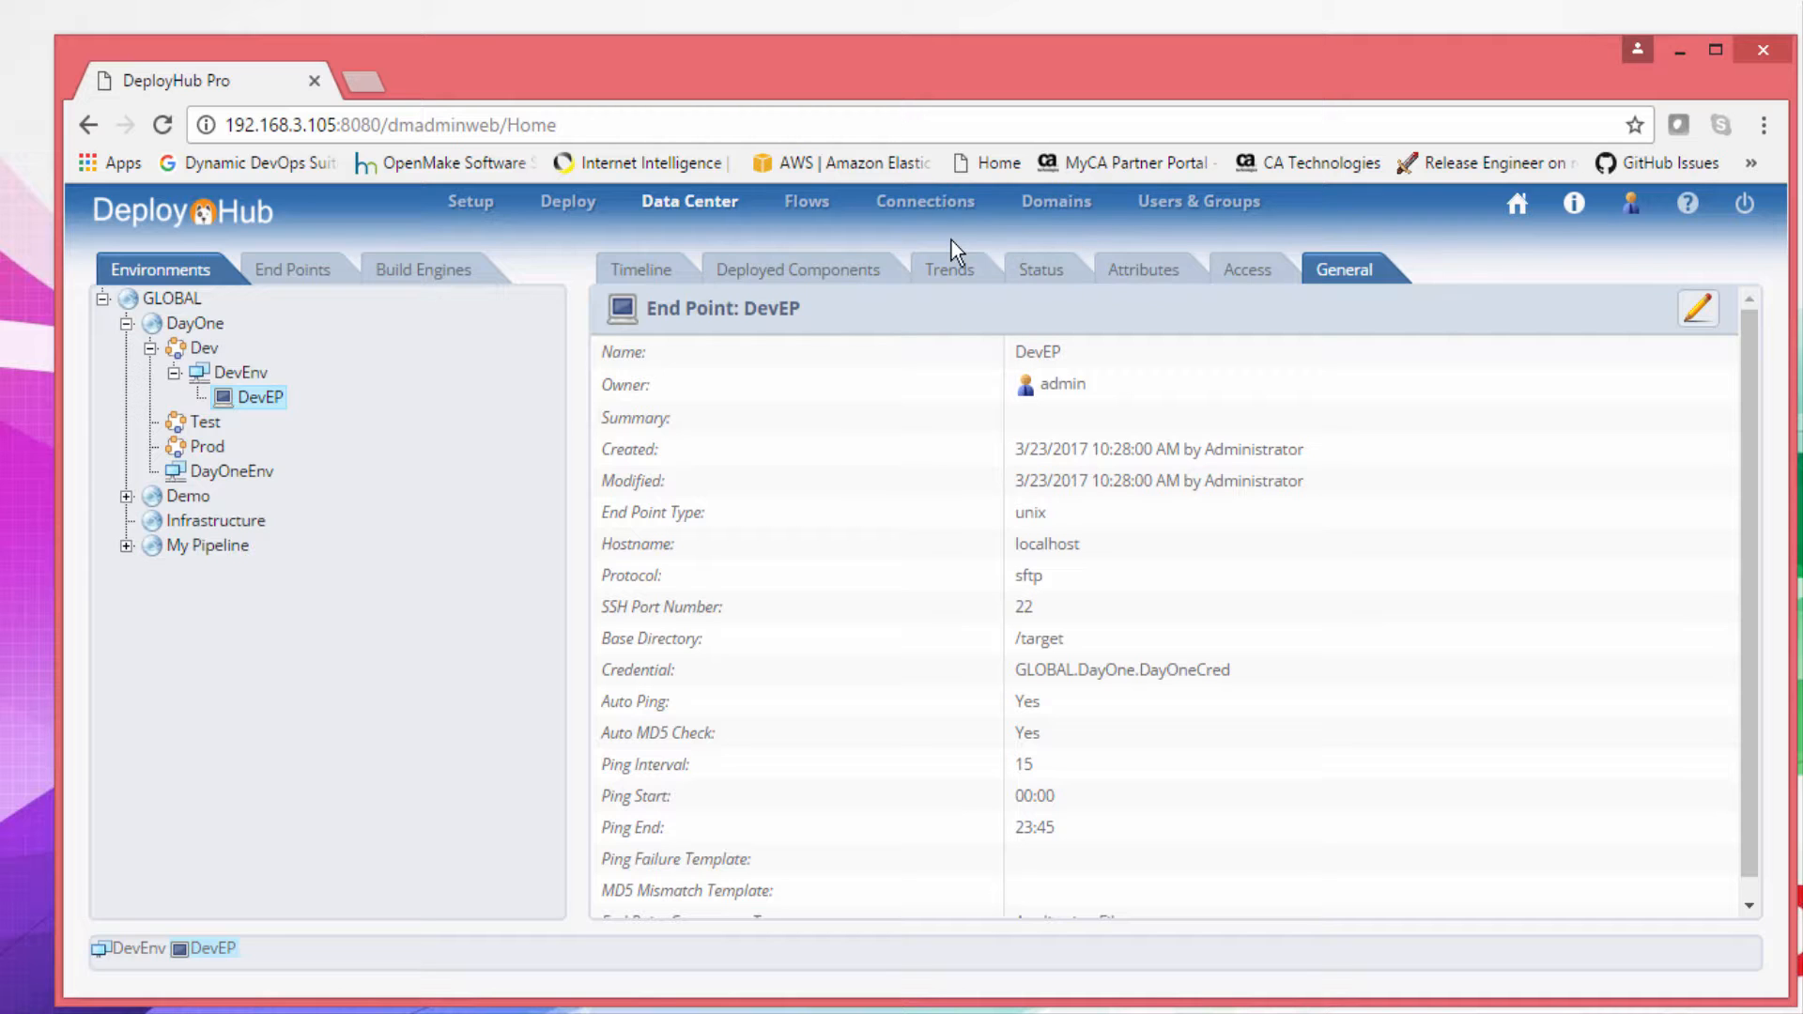
Open the DayOneApp;1 application version in DayOne's Dev subdomain to view its assigned components
left_click(581, 203)
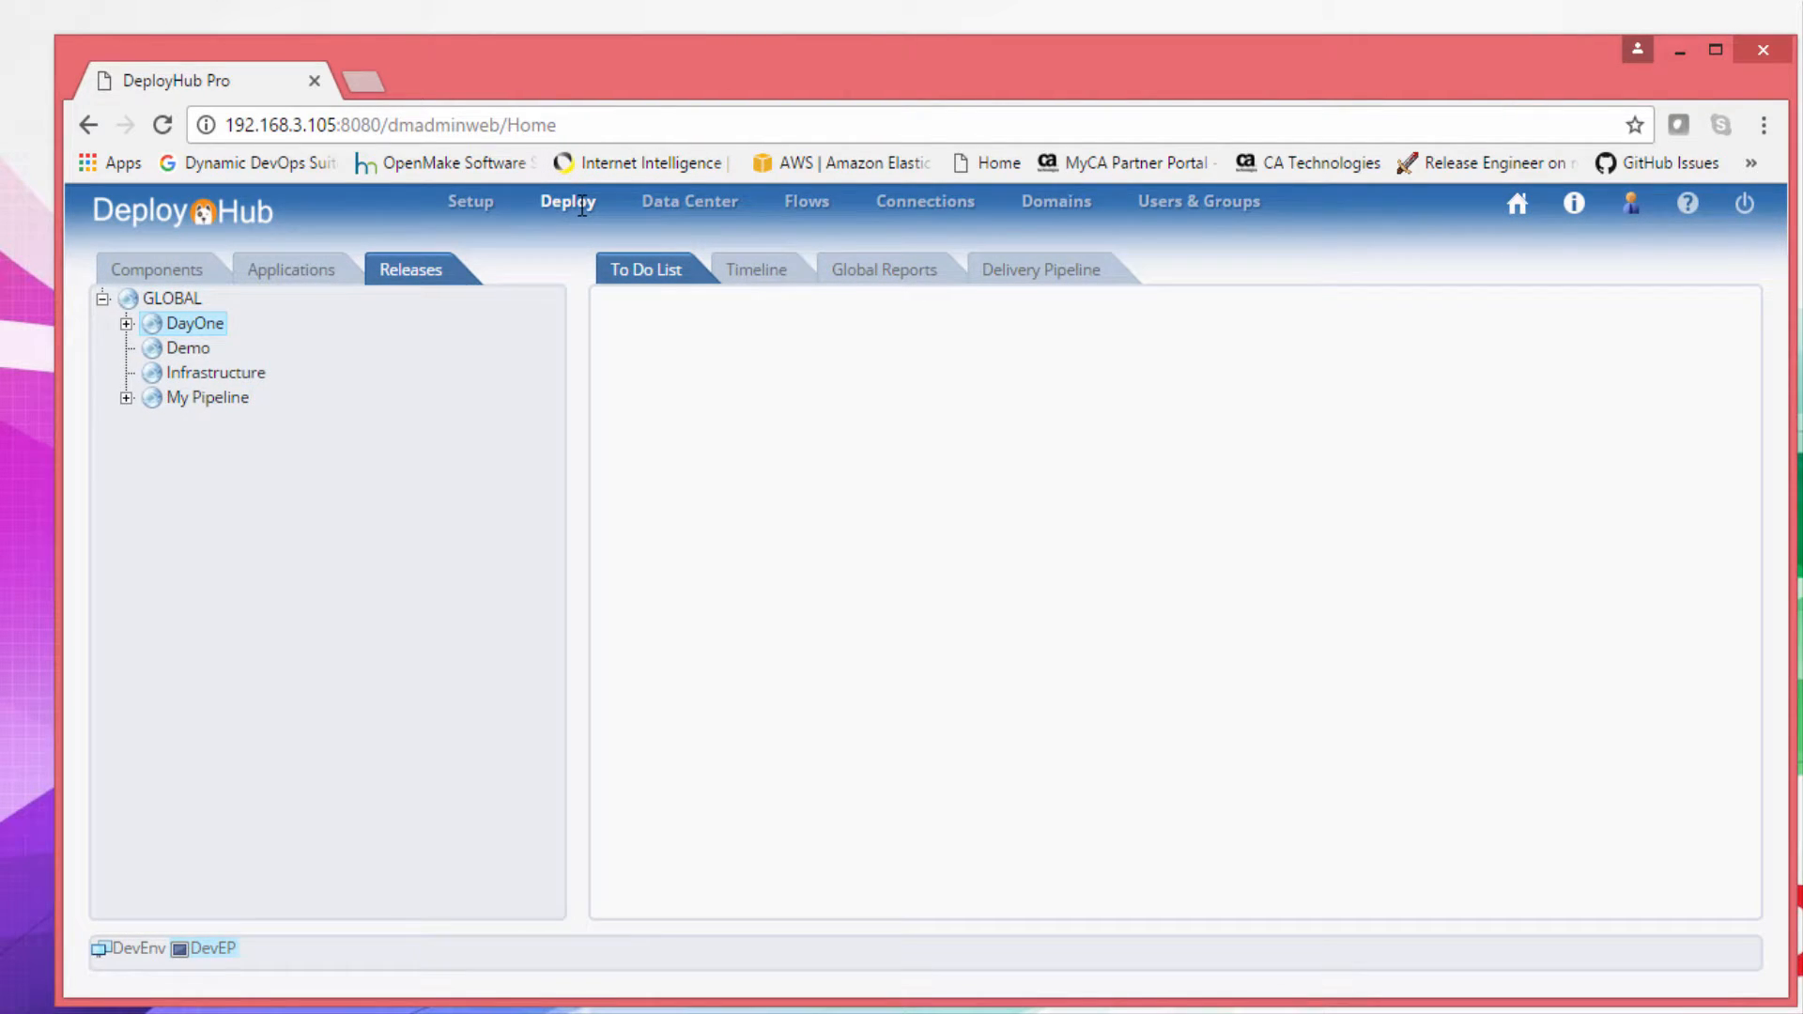
left_click(288, 270)
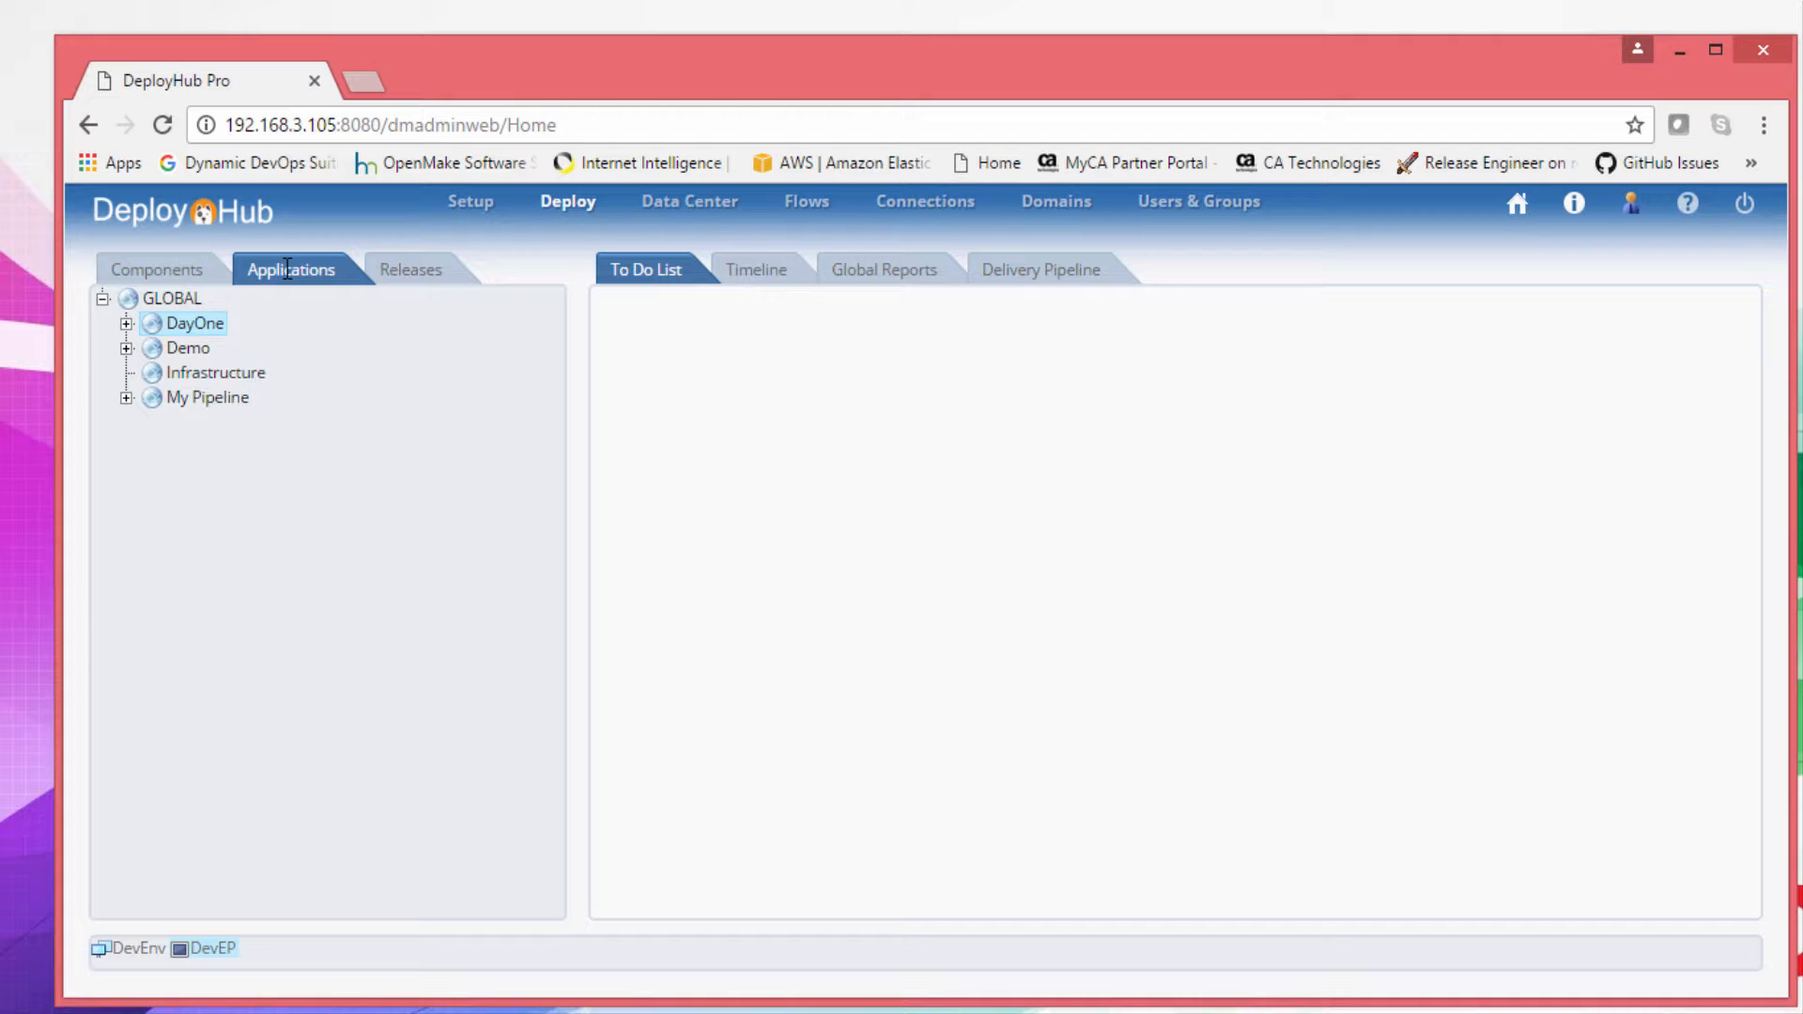
left_click(127, 324)
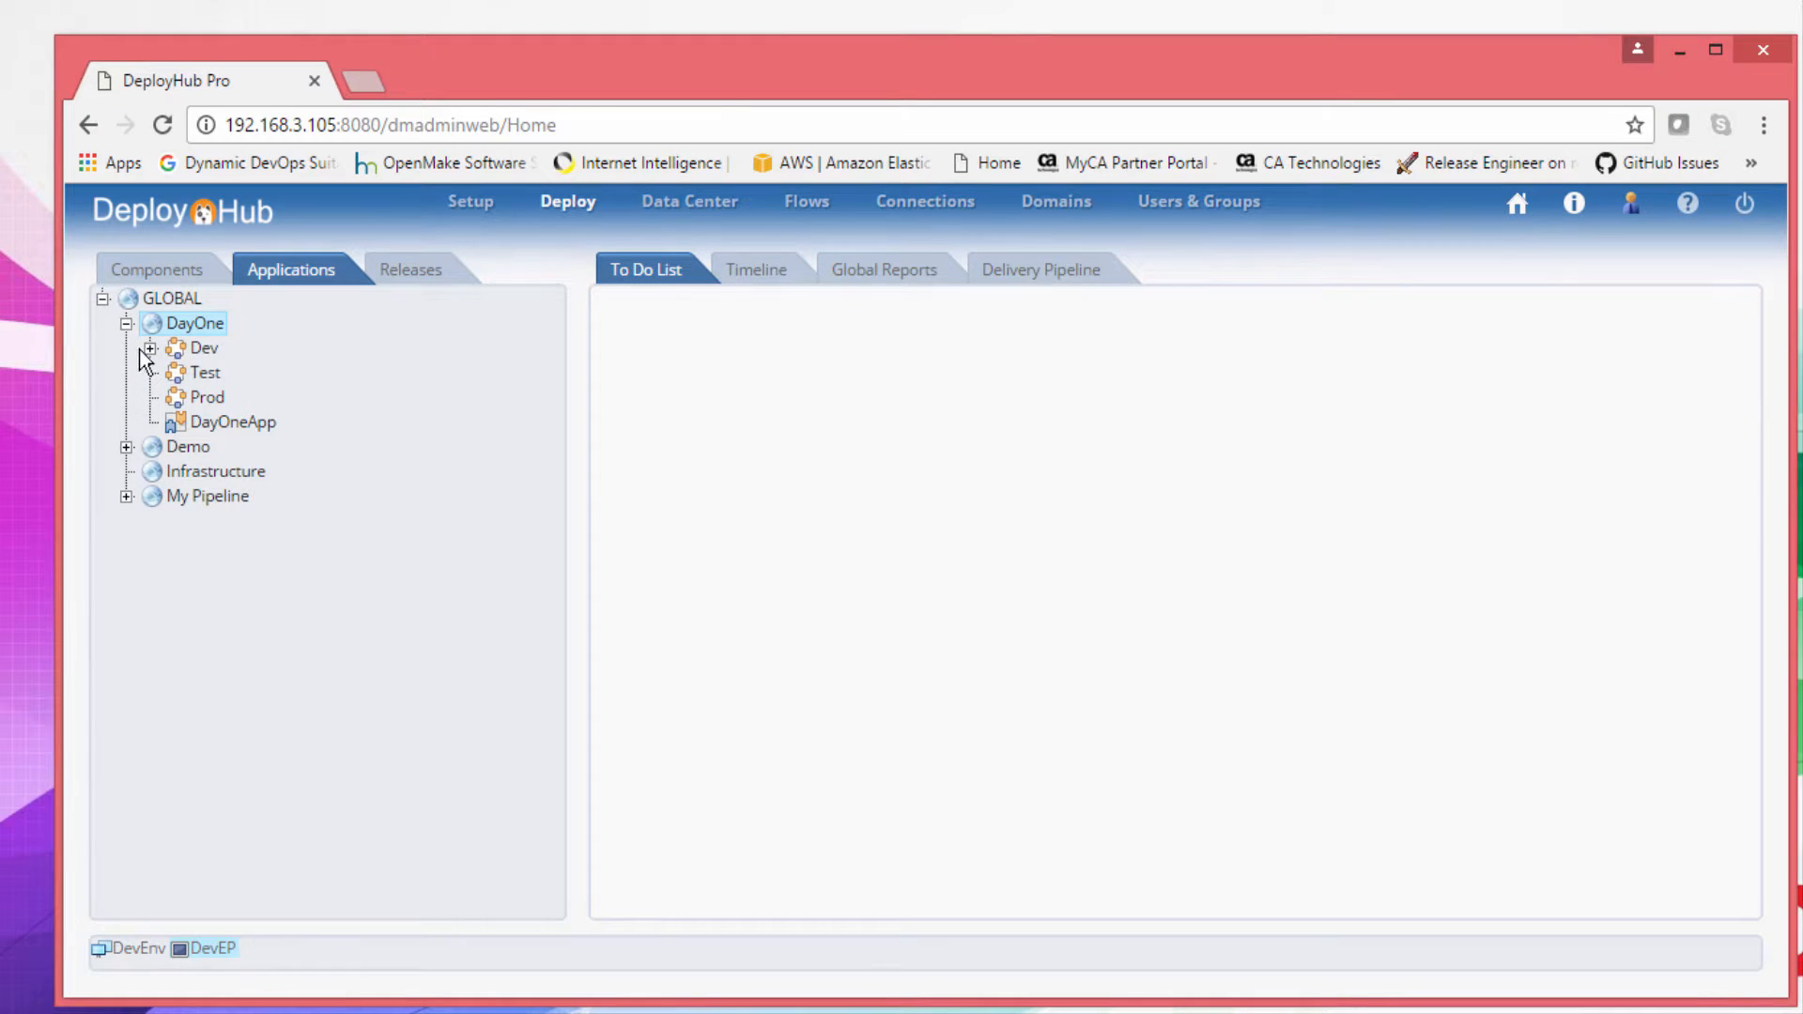
left_click(148, 348)
left_click(255, 376)
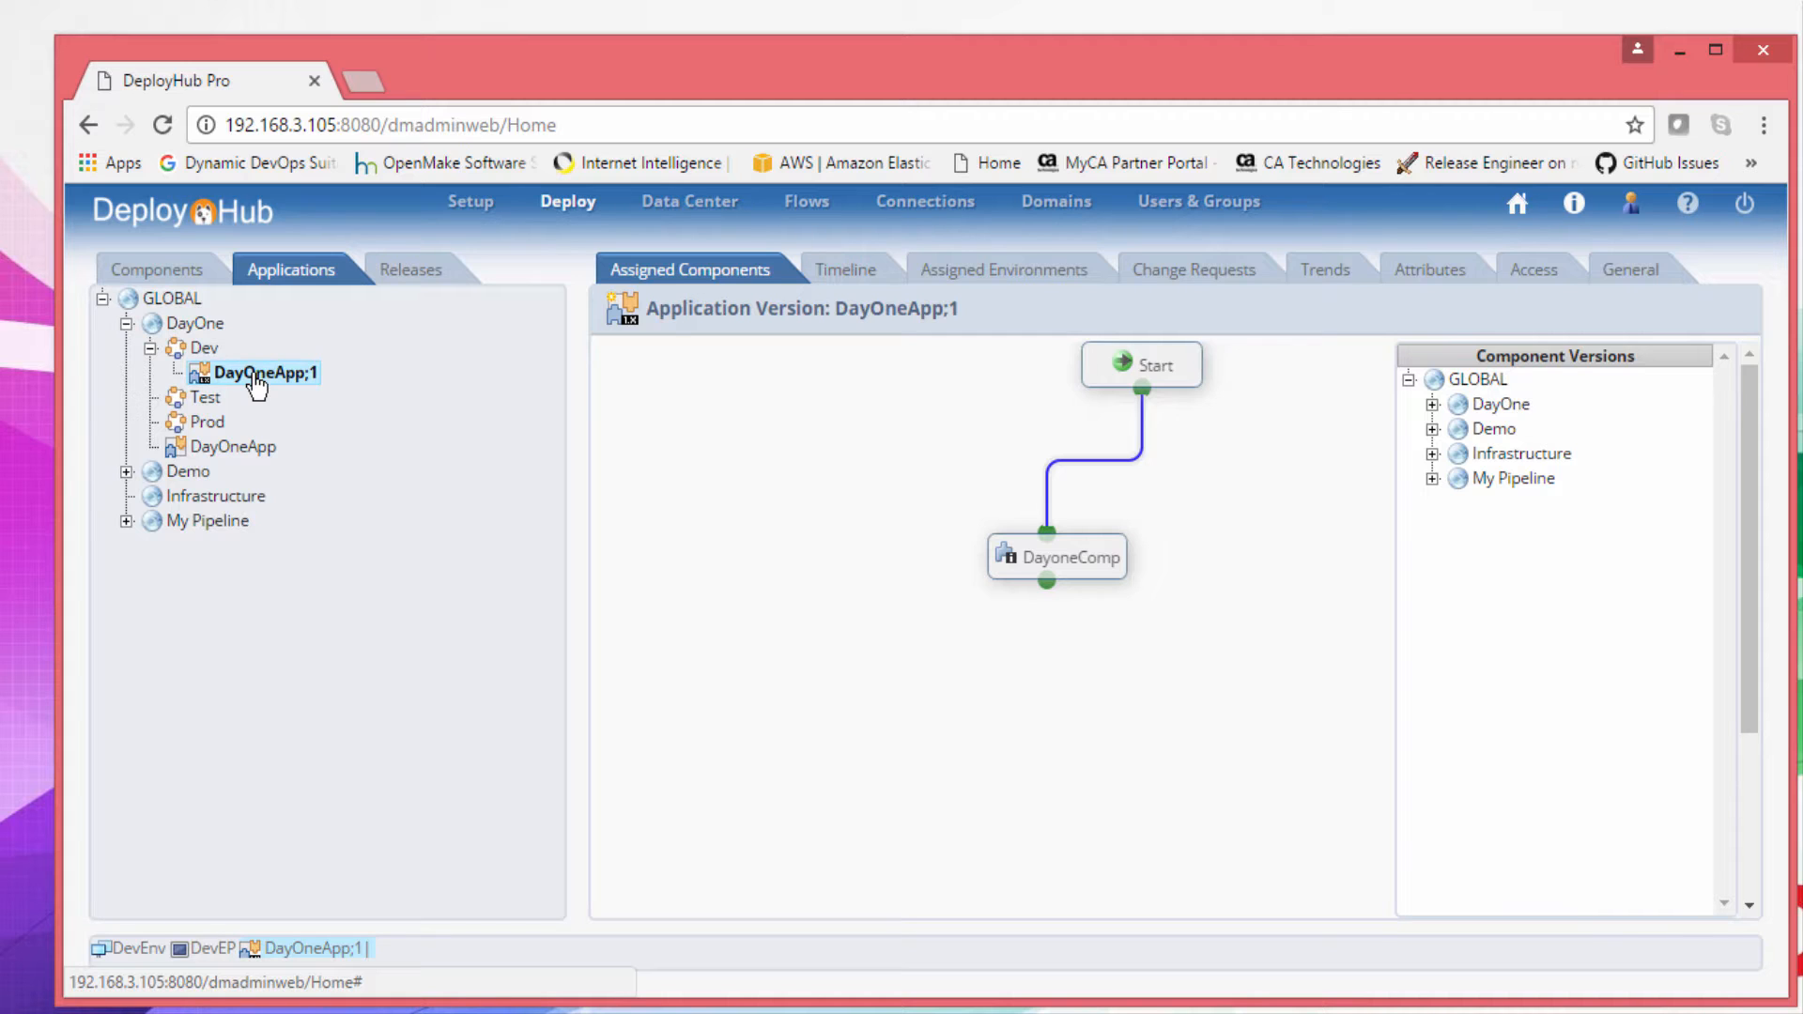
Manually add the DayOneApp;1 application version to the DevEnv environment in DayOne's Dev subdomain
left_click(1070, 272)
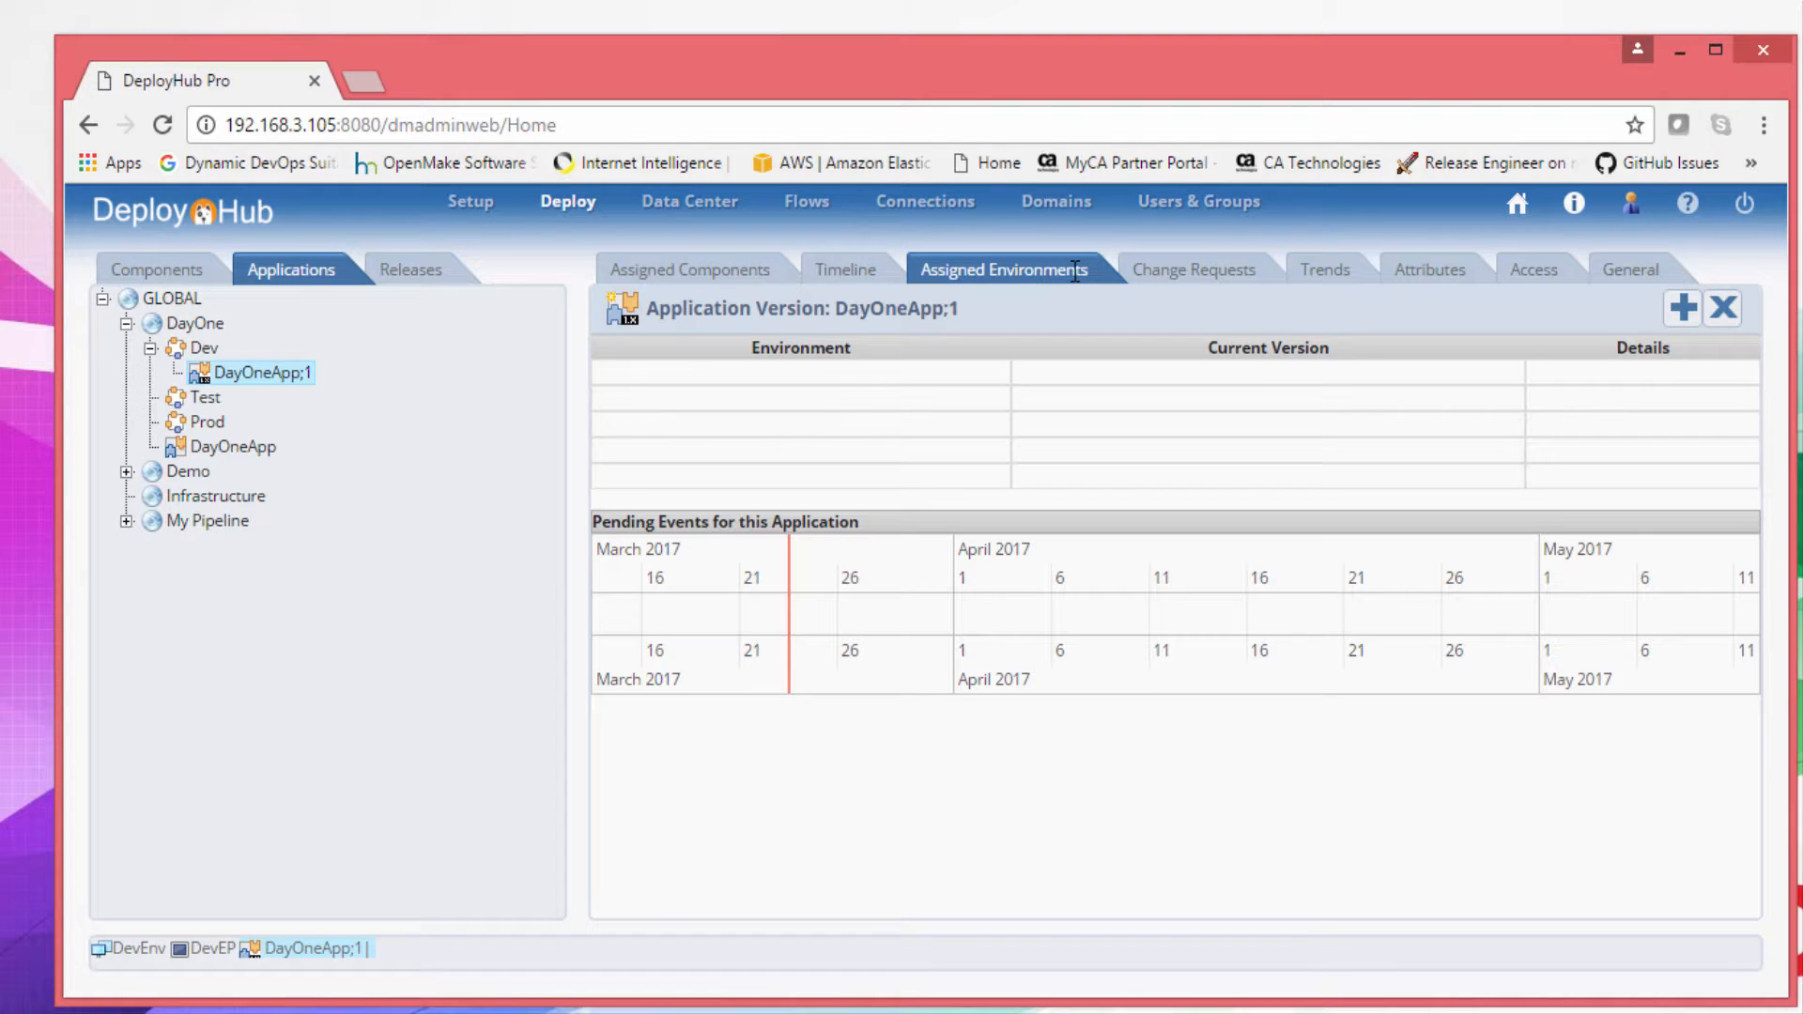
left_click(1681, 319)
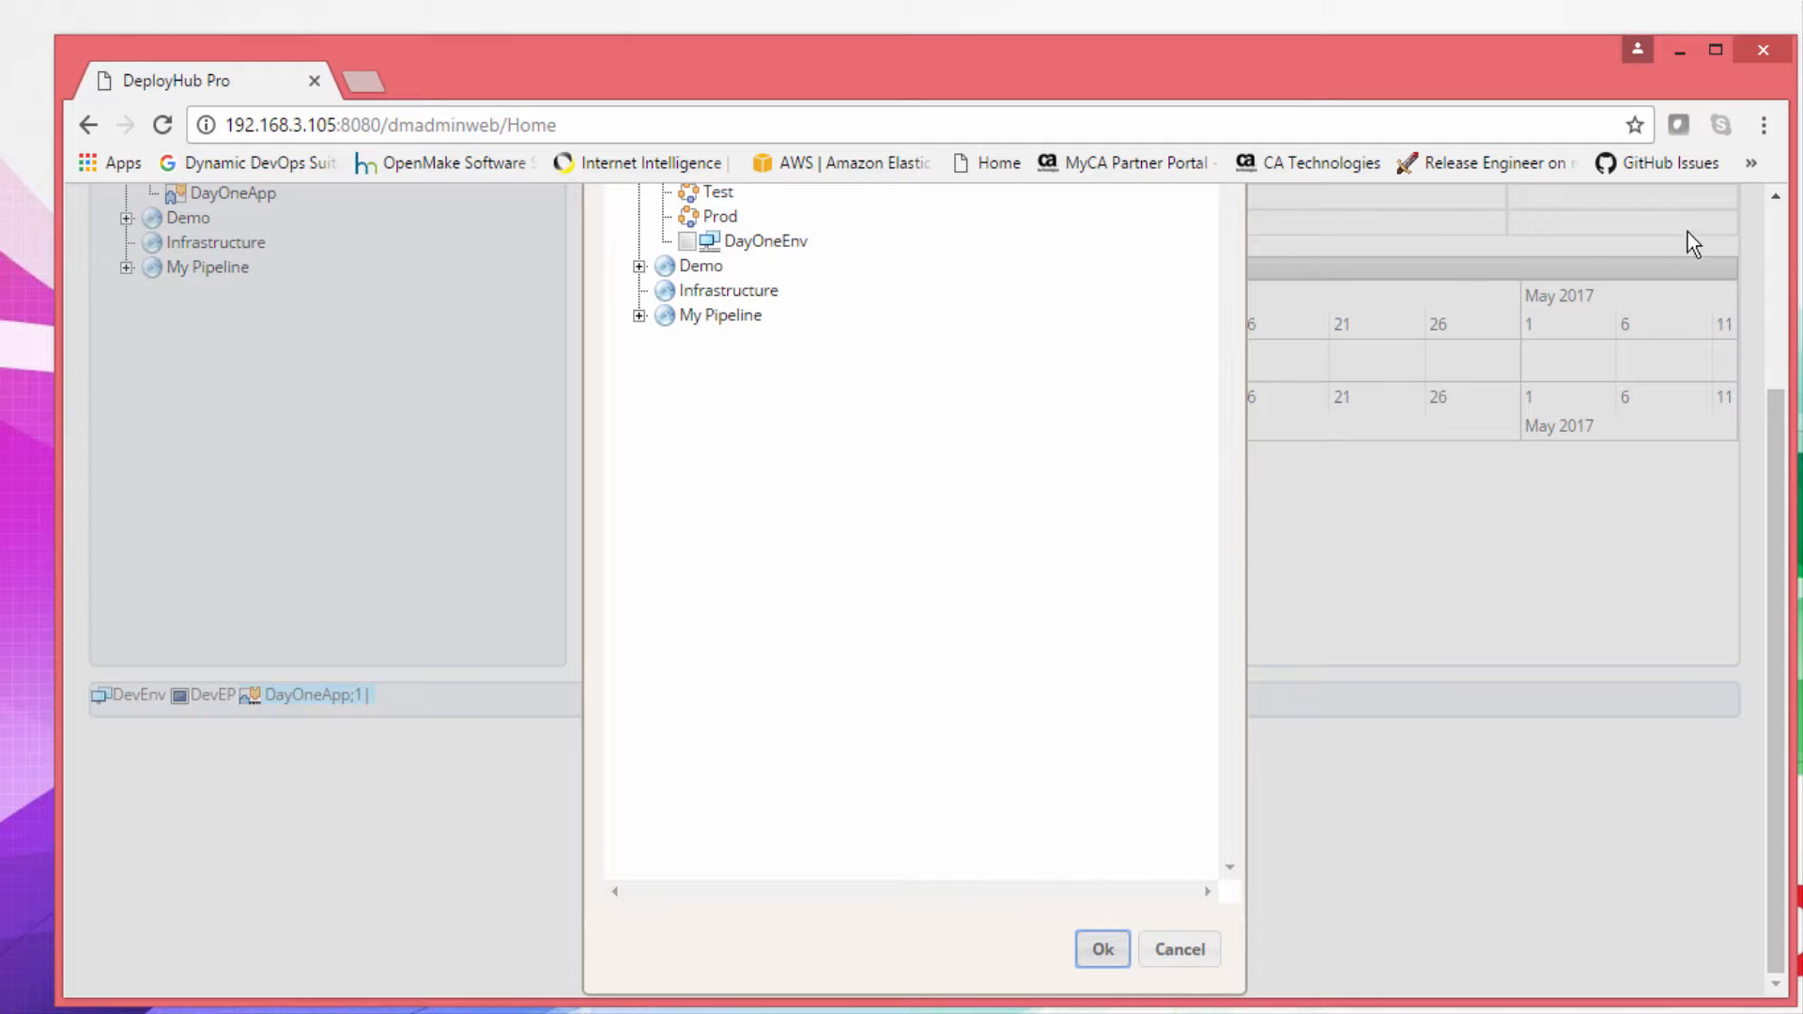
scroll(1700, 243, "up", 3)
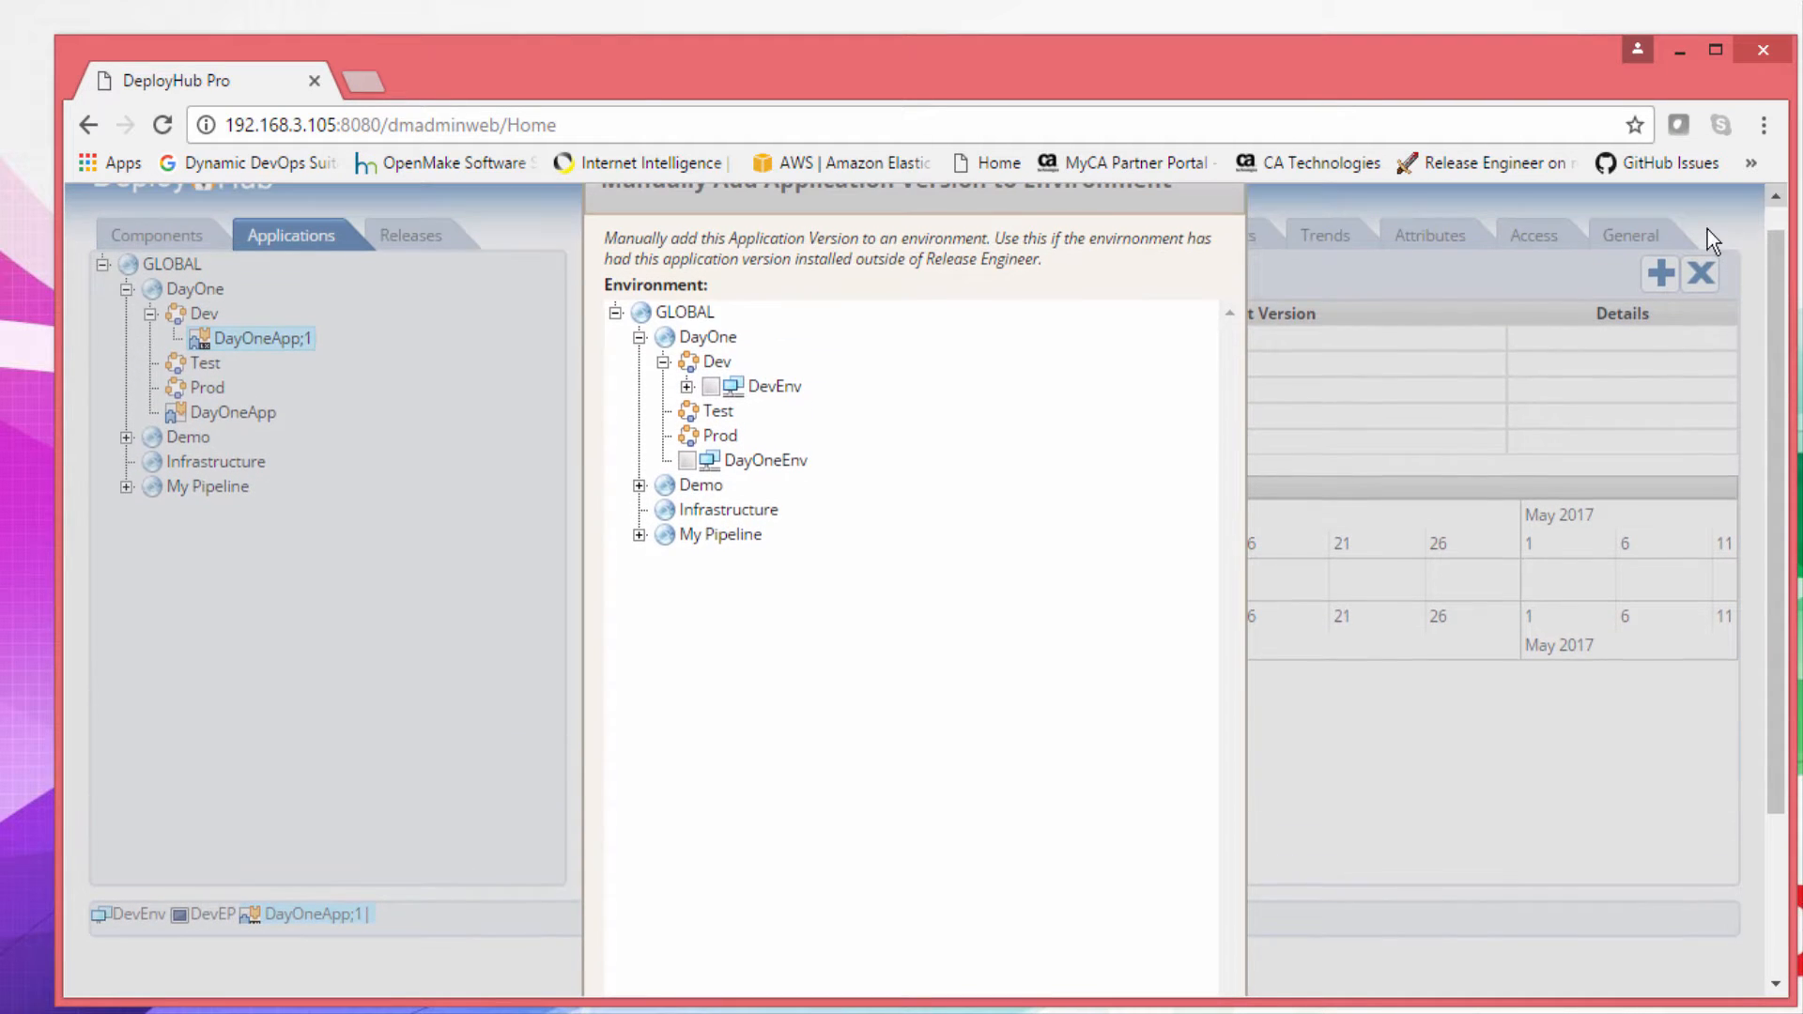
left_click(711, 386)
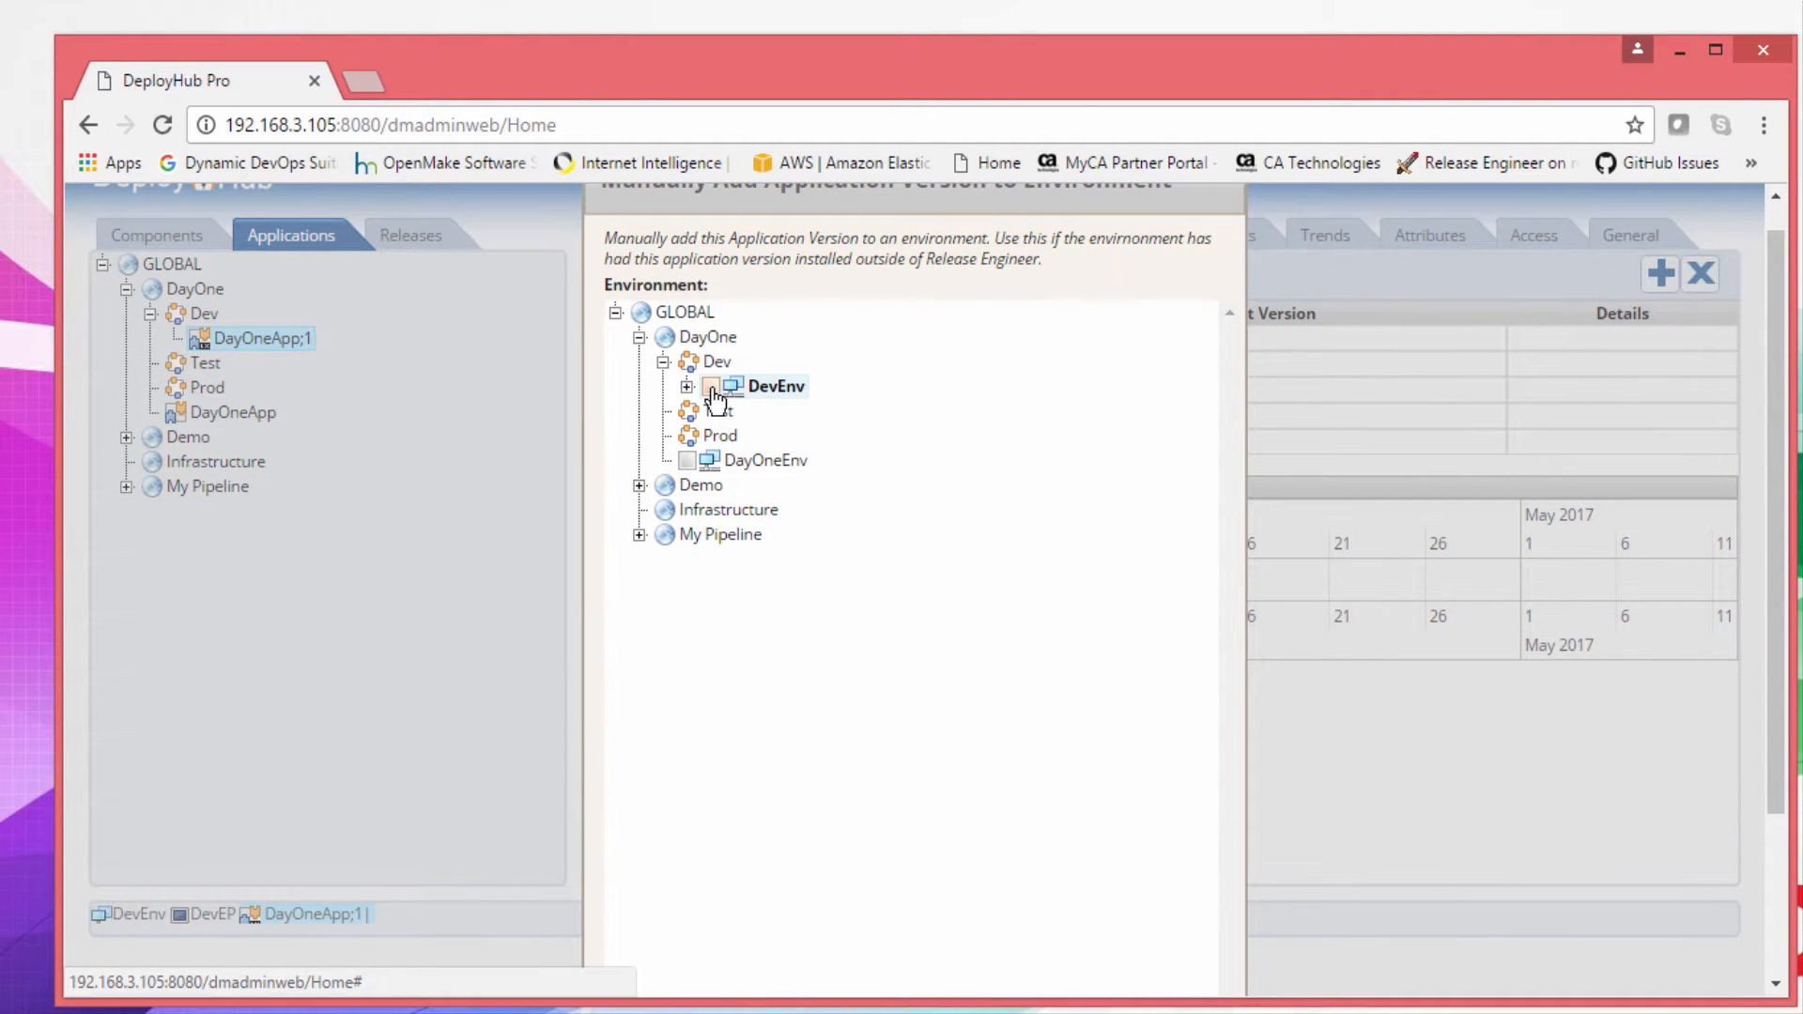
scroll(851, 539, "down", 1)
scroll(851, 539, "down", 3)
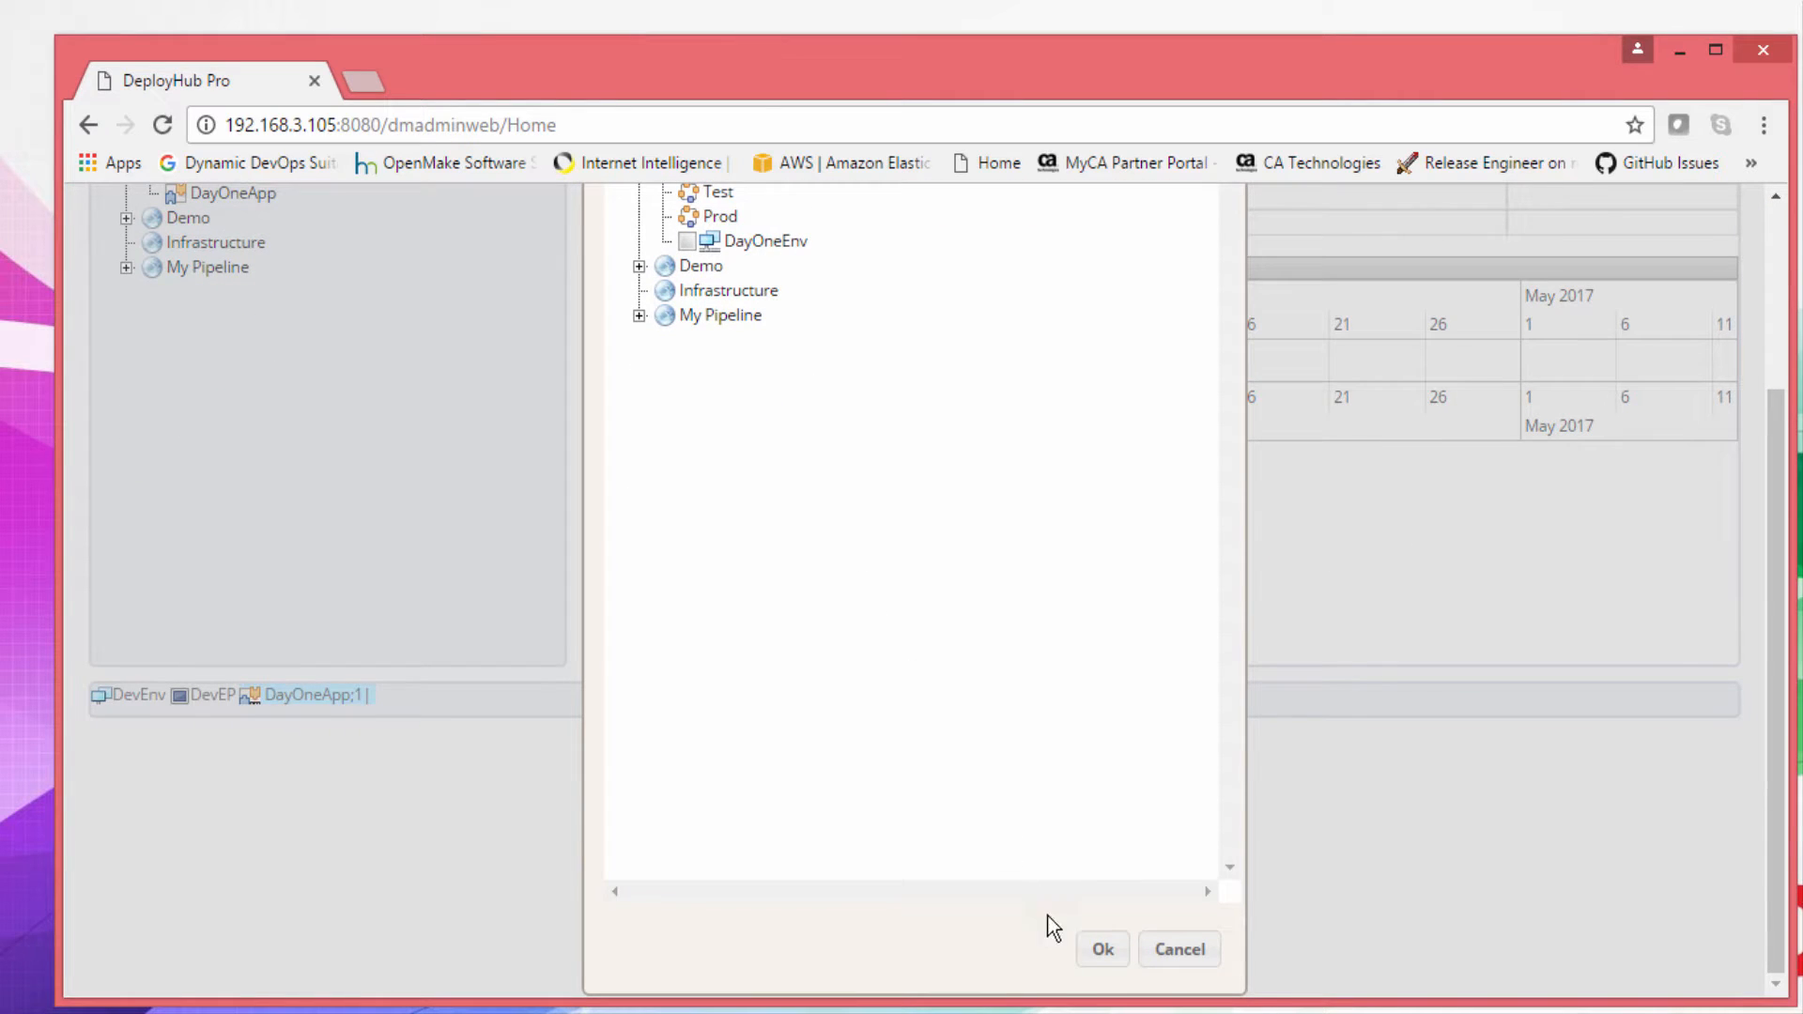
left_click(1095, 949)
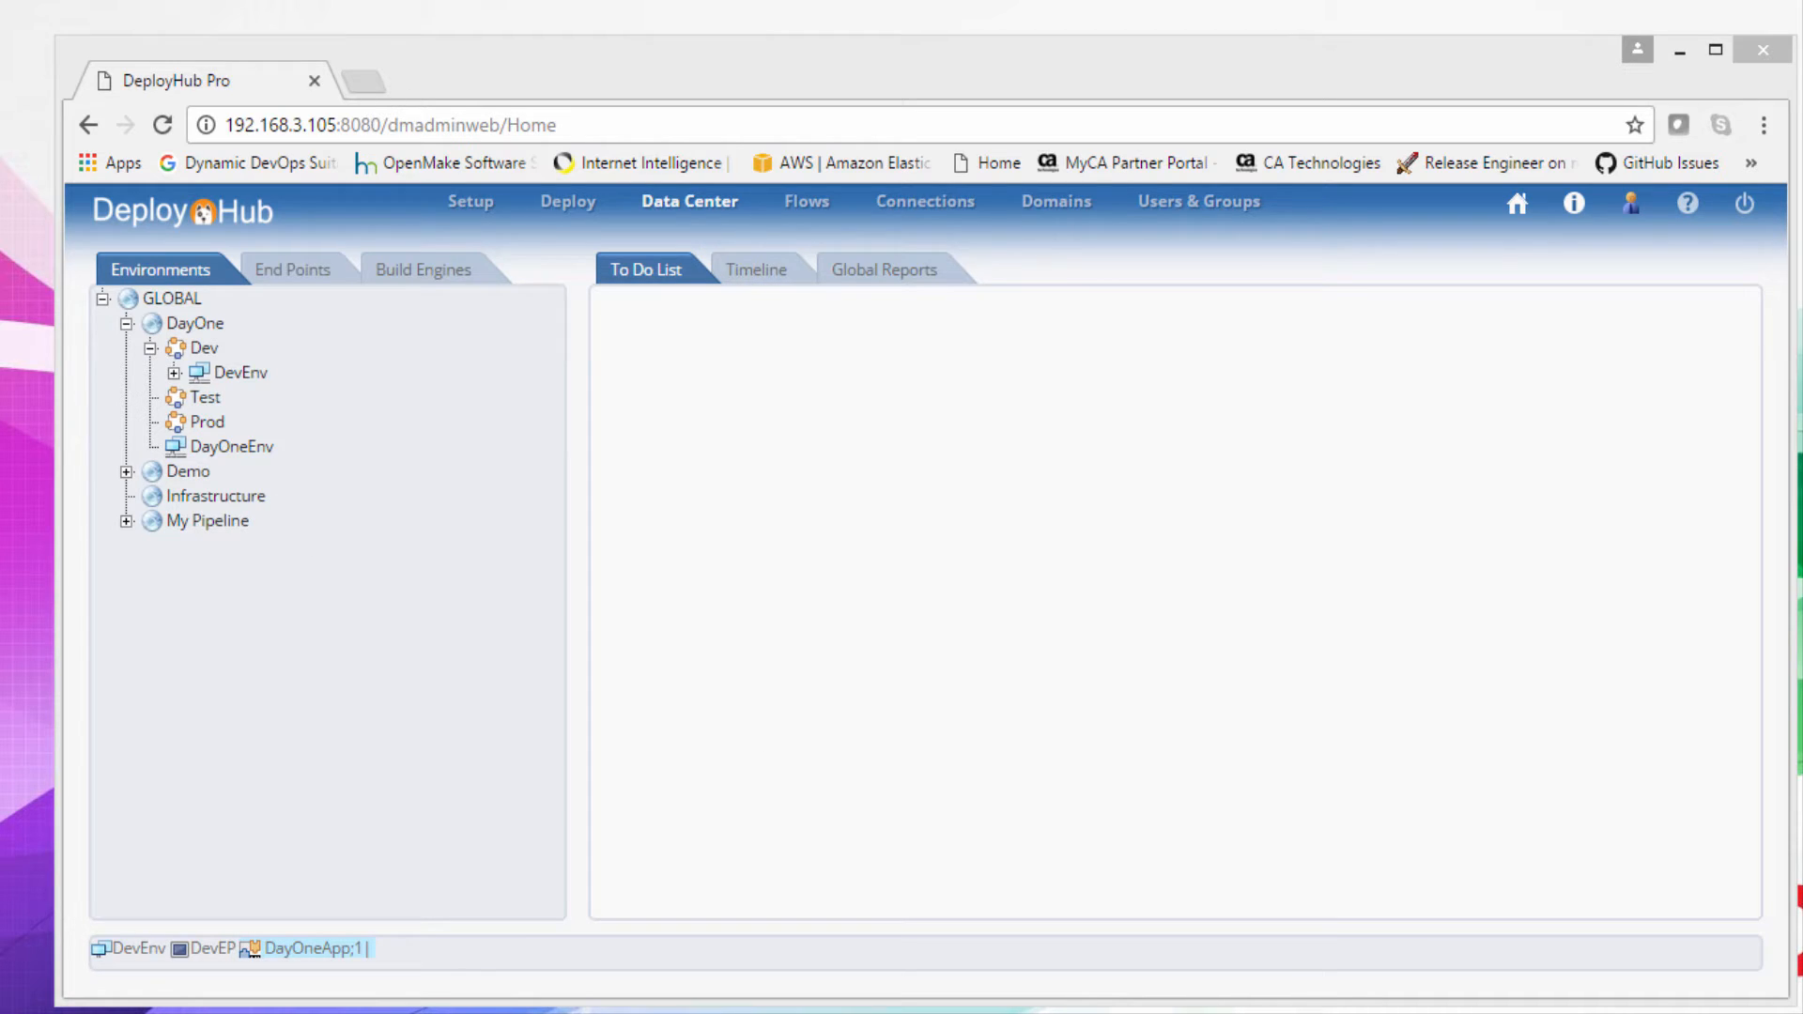
Switch to the server terminal and list the contents of the target directory in long format
left_click_drag(0, 242, 928, 247)
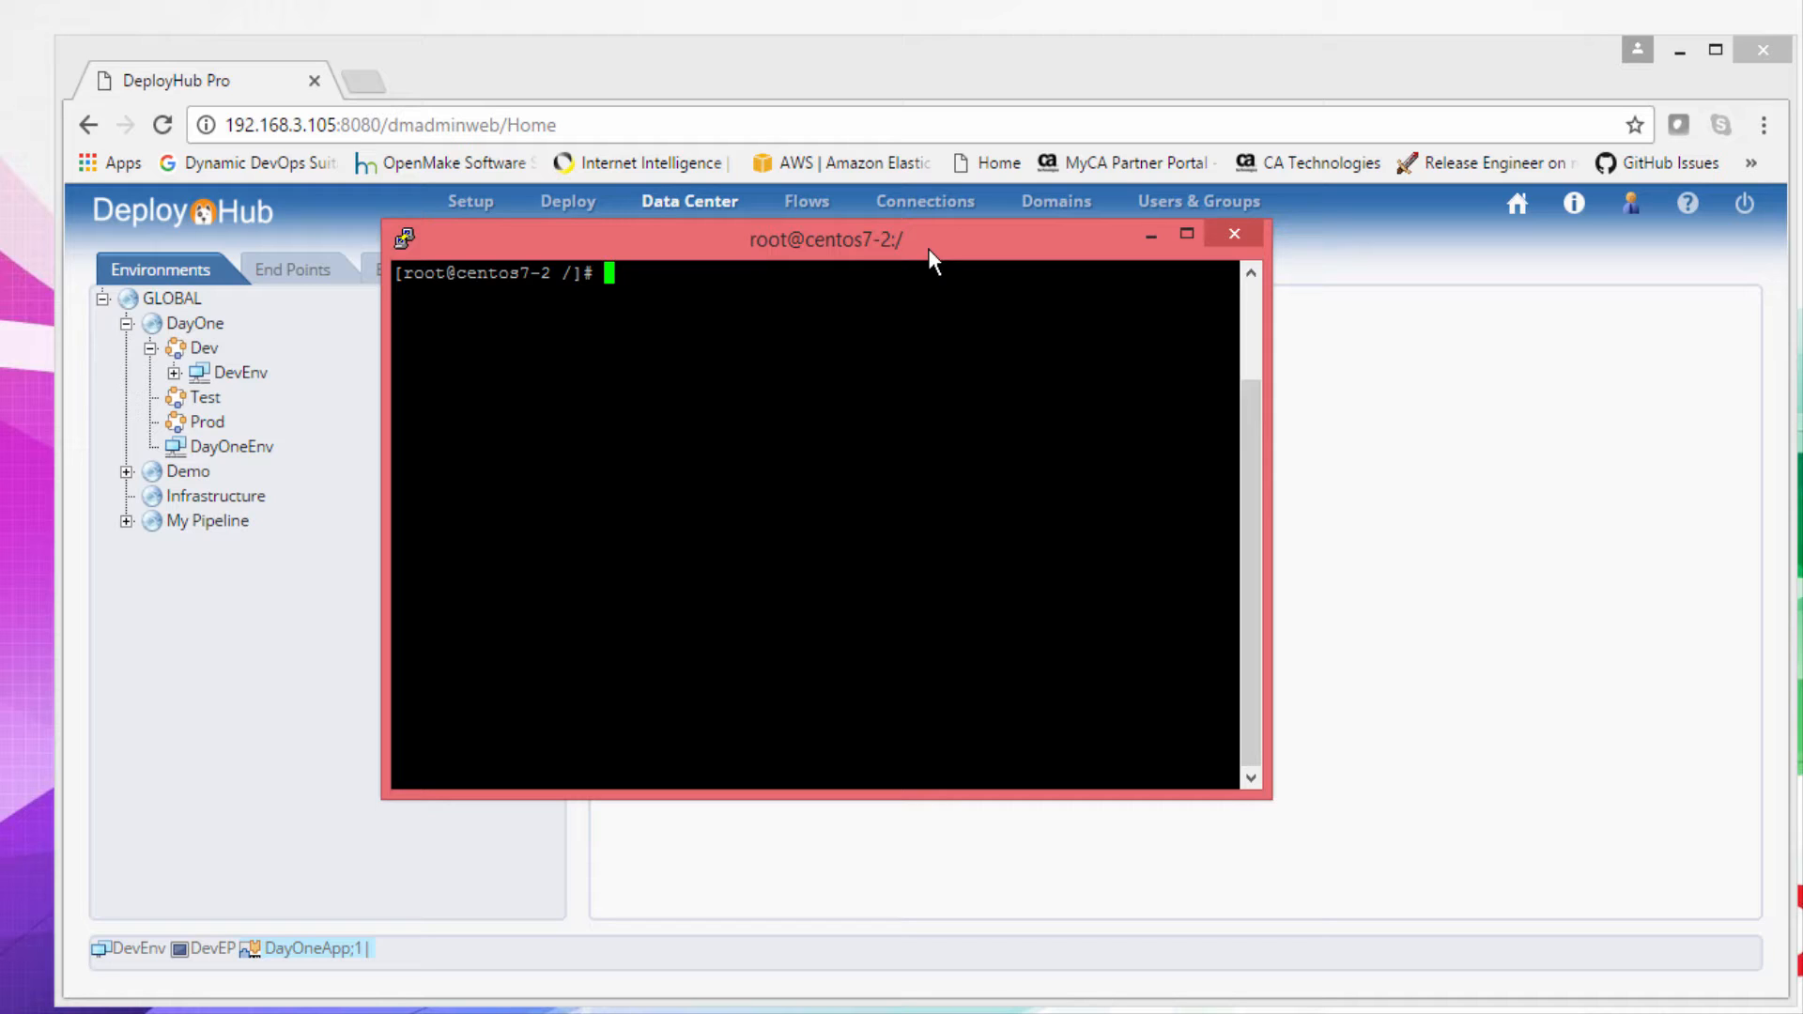
type("cd target")
key("Return")
type("ls -l")
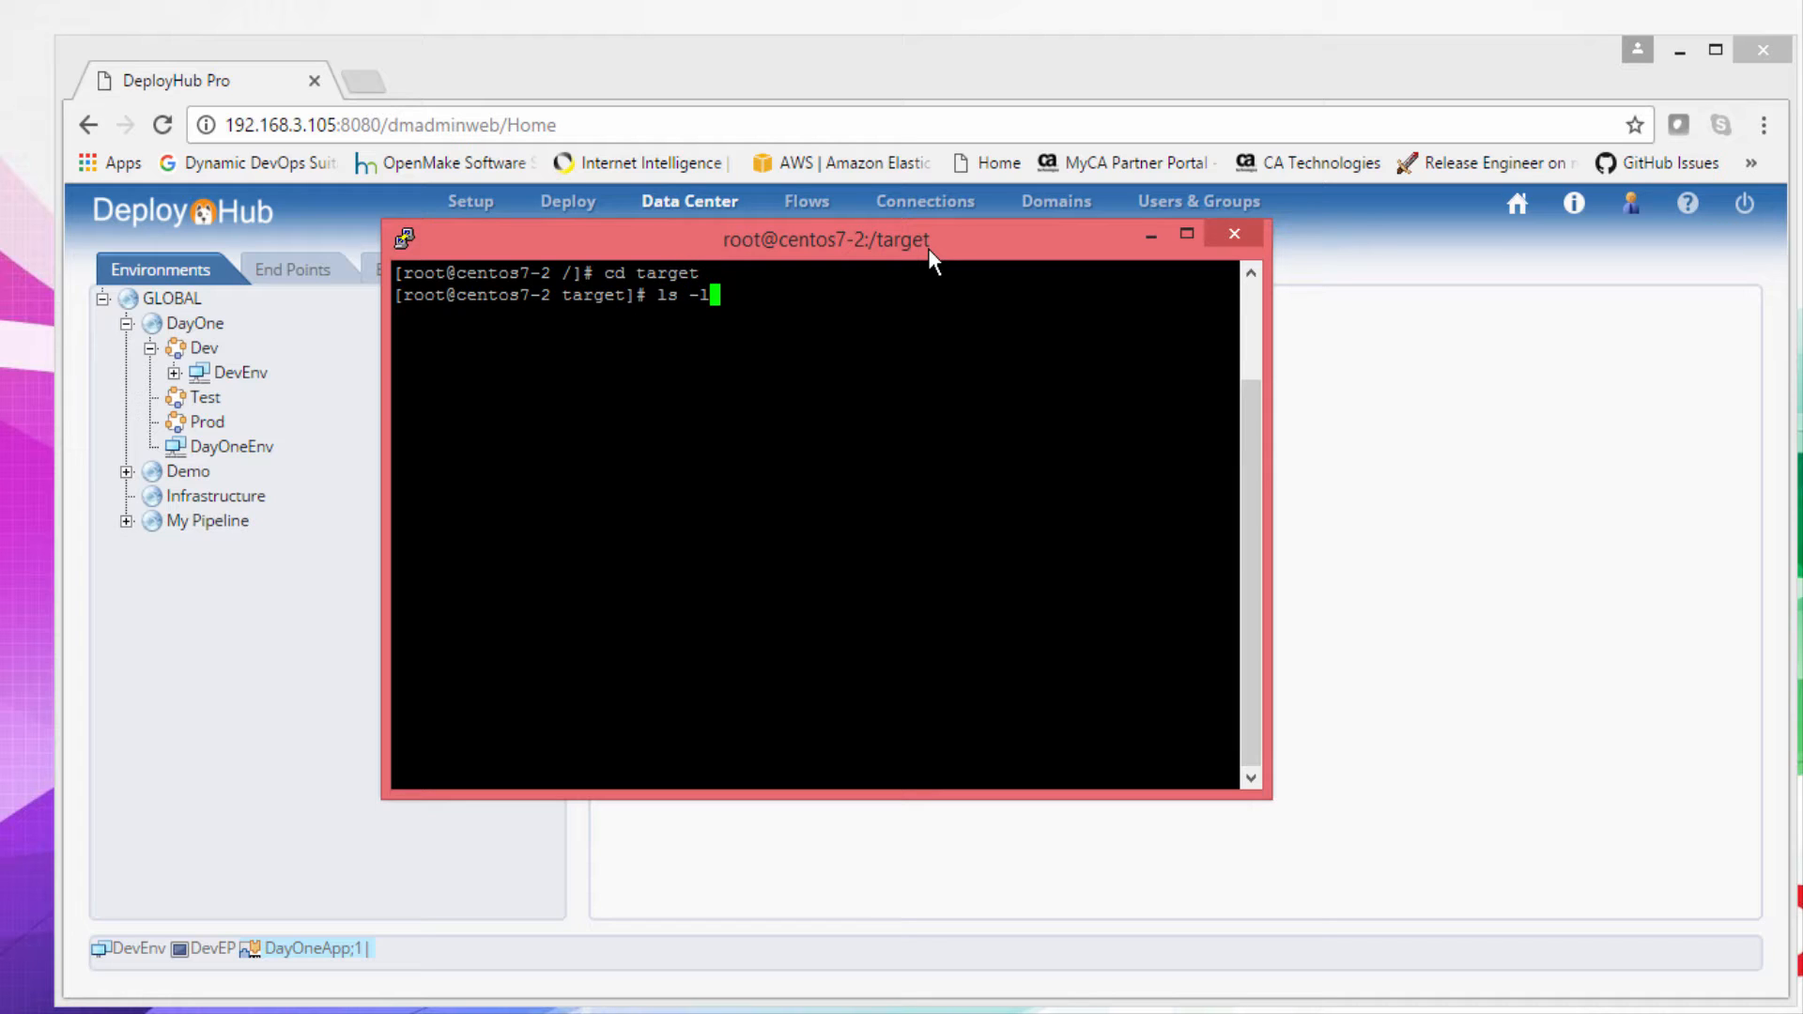
key("Return")
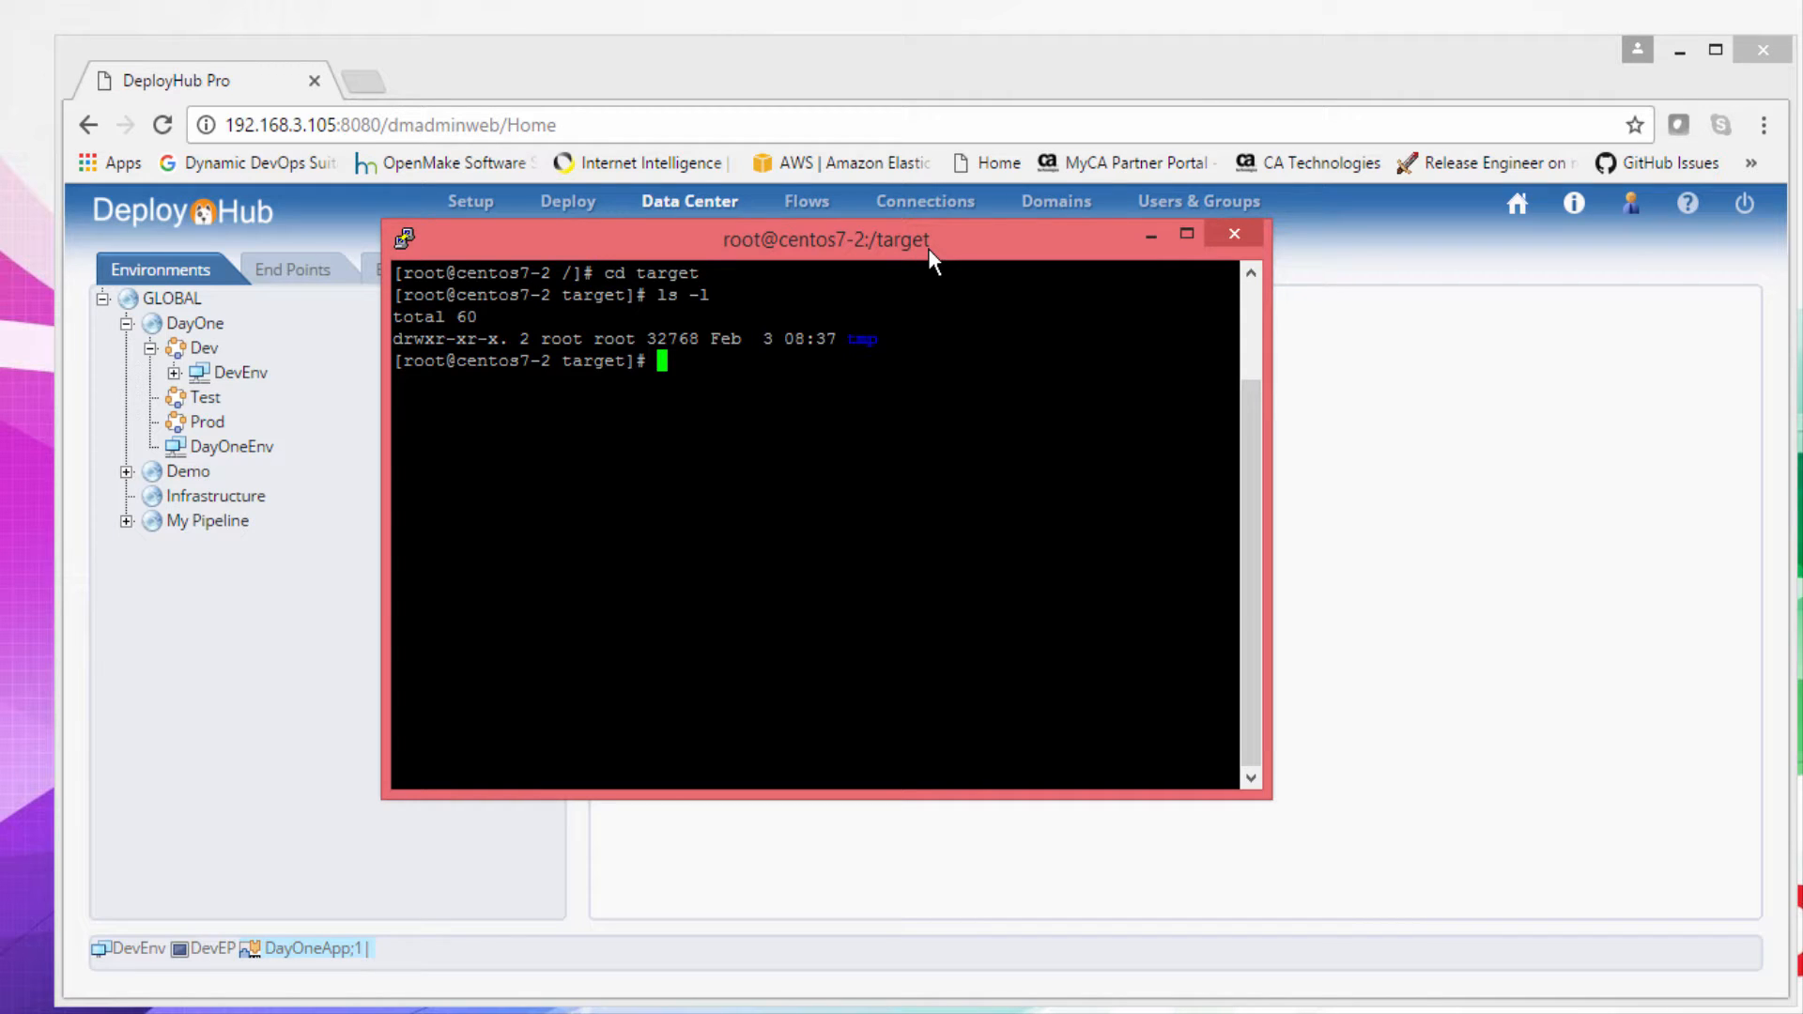
Return to the parent directory and list the contents of the sourceFiles directory in long format
type("cd ..")
key("Return")
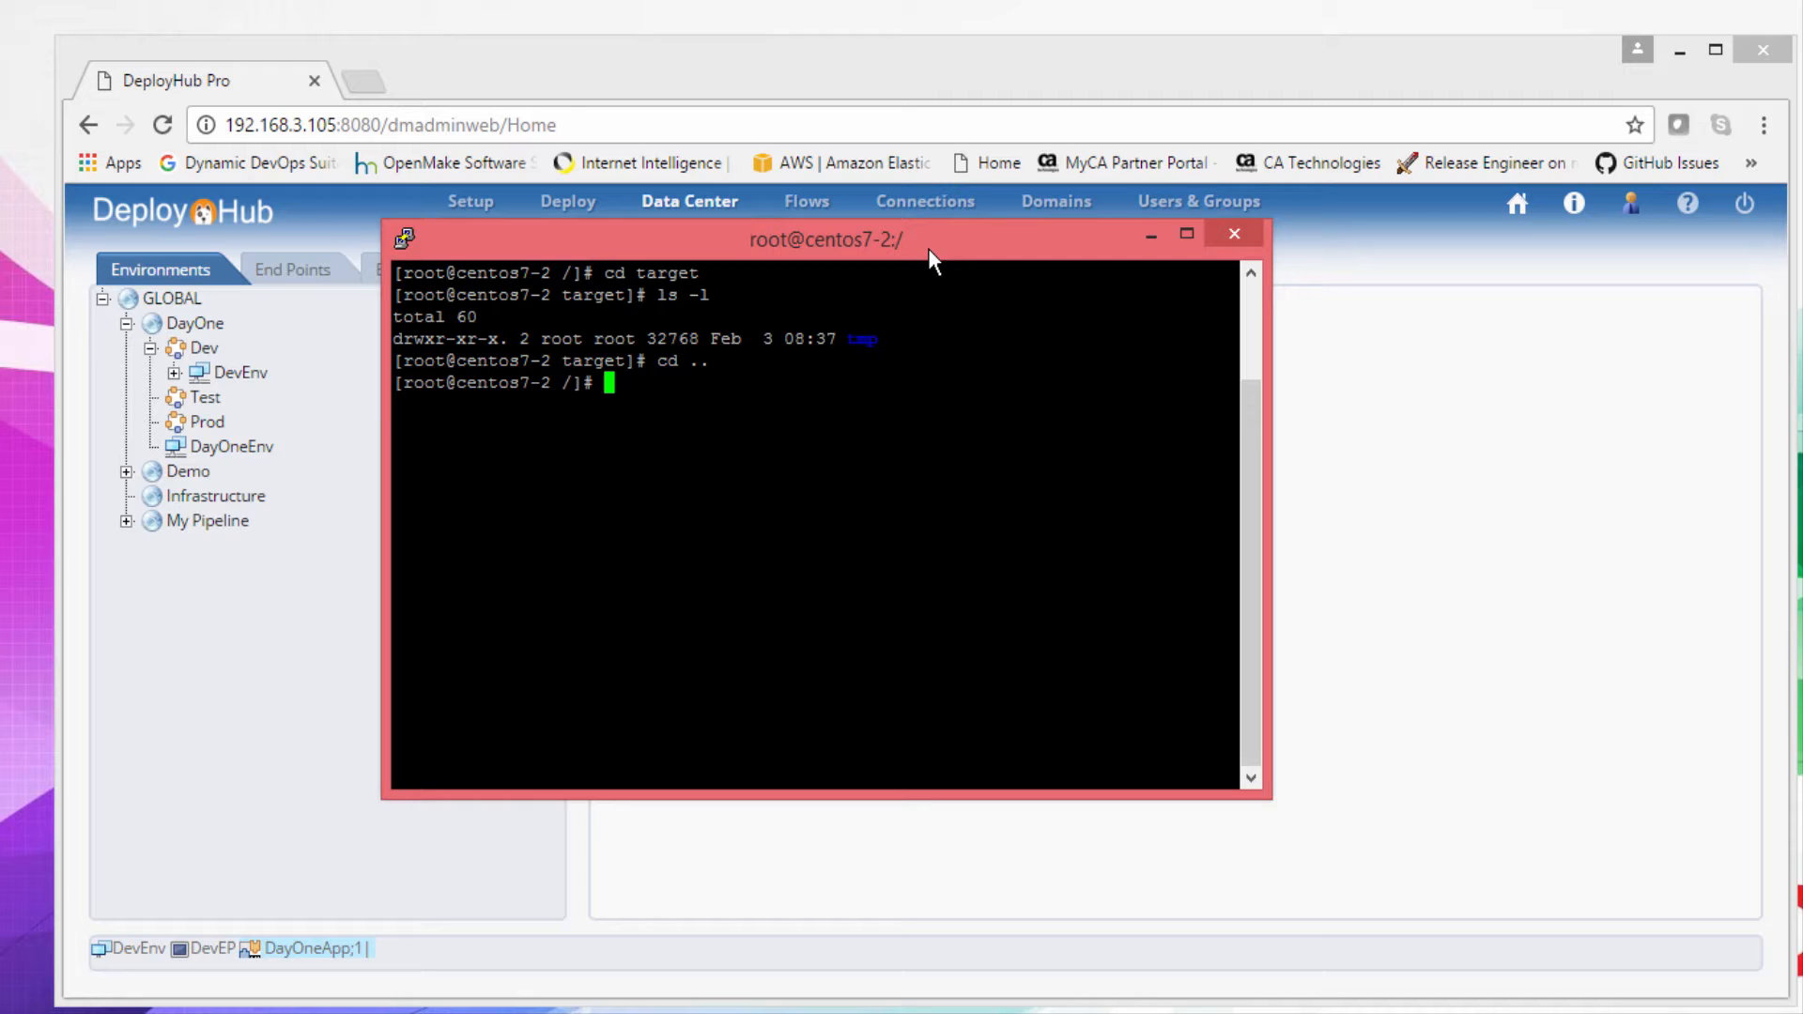
type("cd sourceFiles")
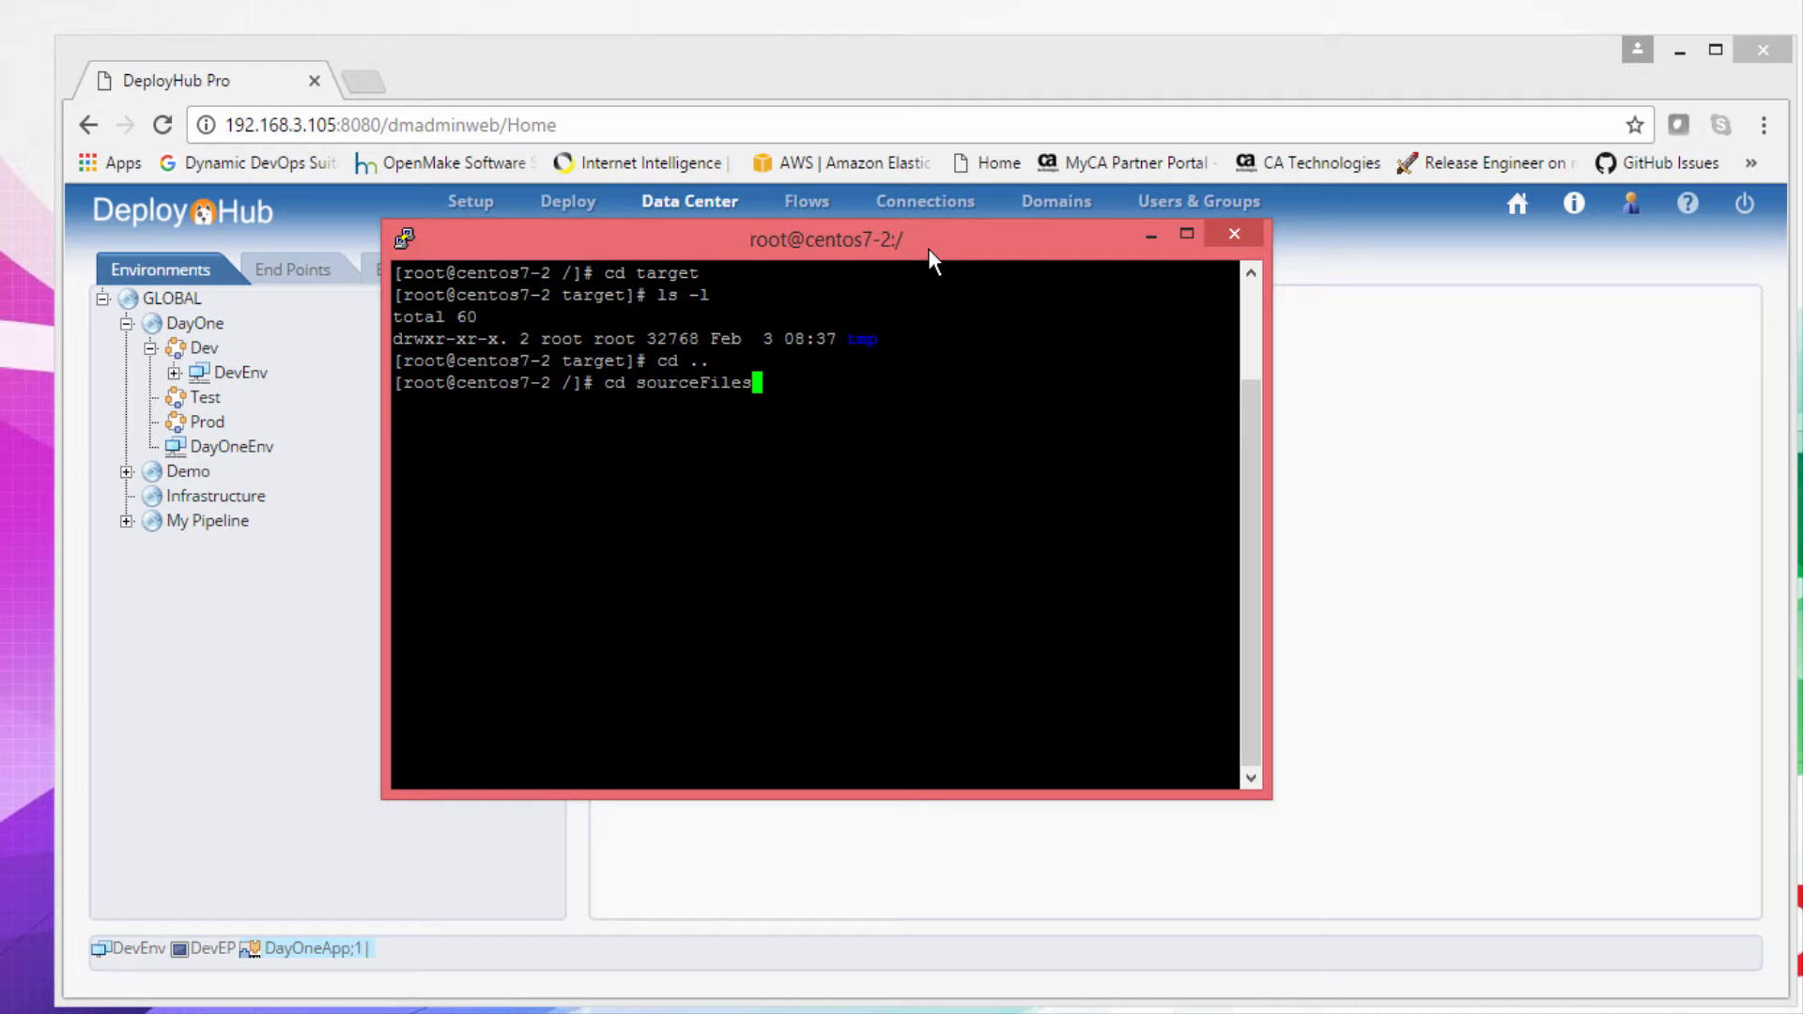
key("Return")
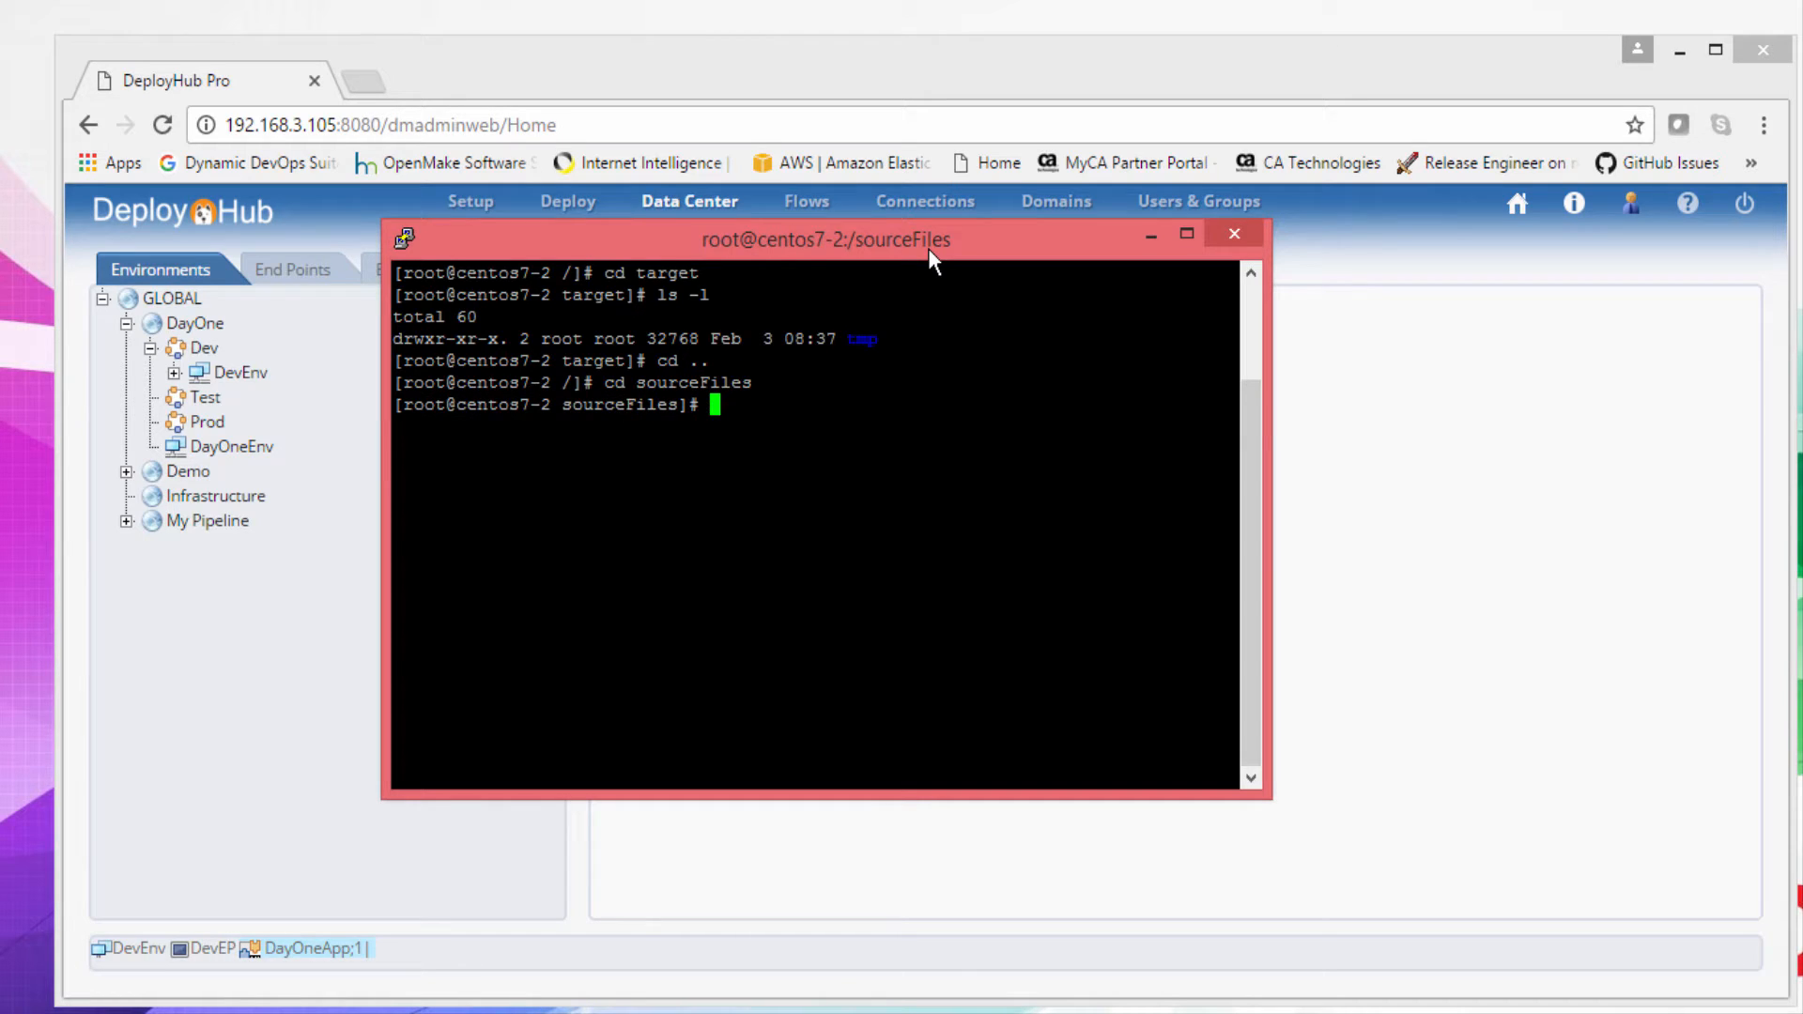
type("ls -l")
key("Return")
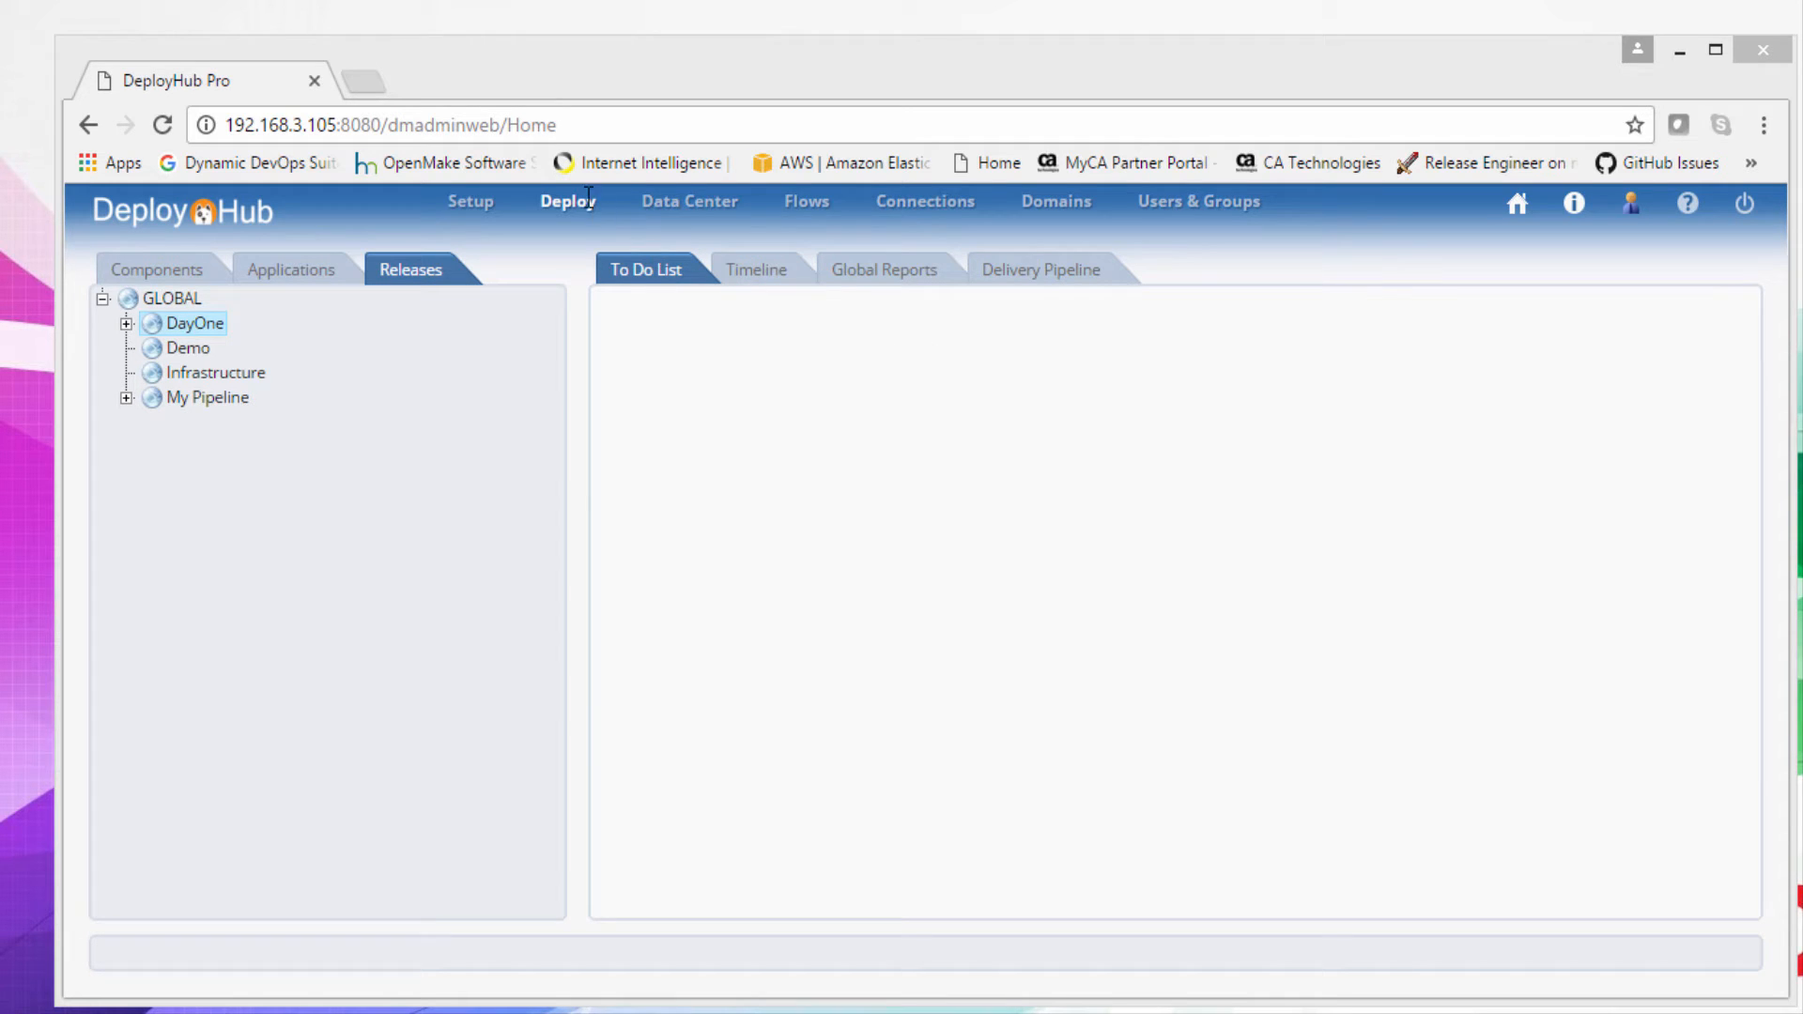
Switch back to DeployHub and run the DeployDayOne action on DayOneApp;1 with DevEnv as the environment
left_click(557, 206)
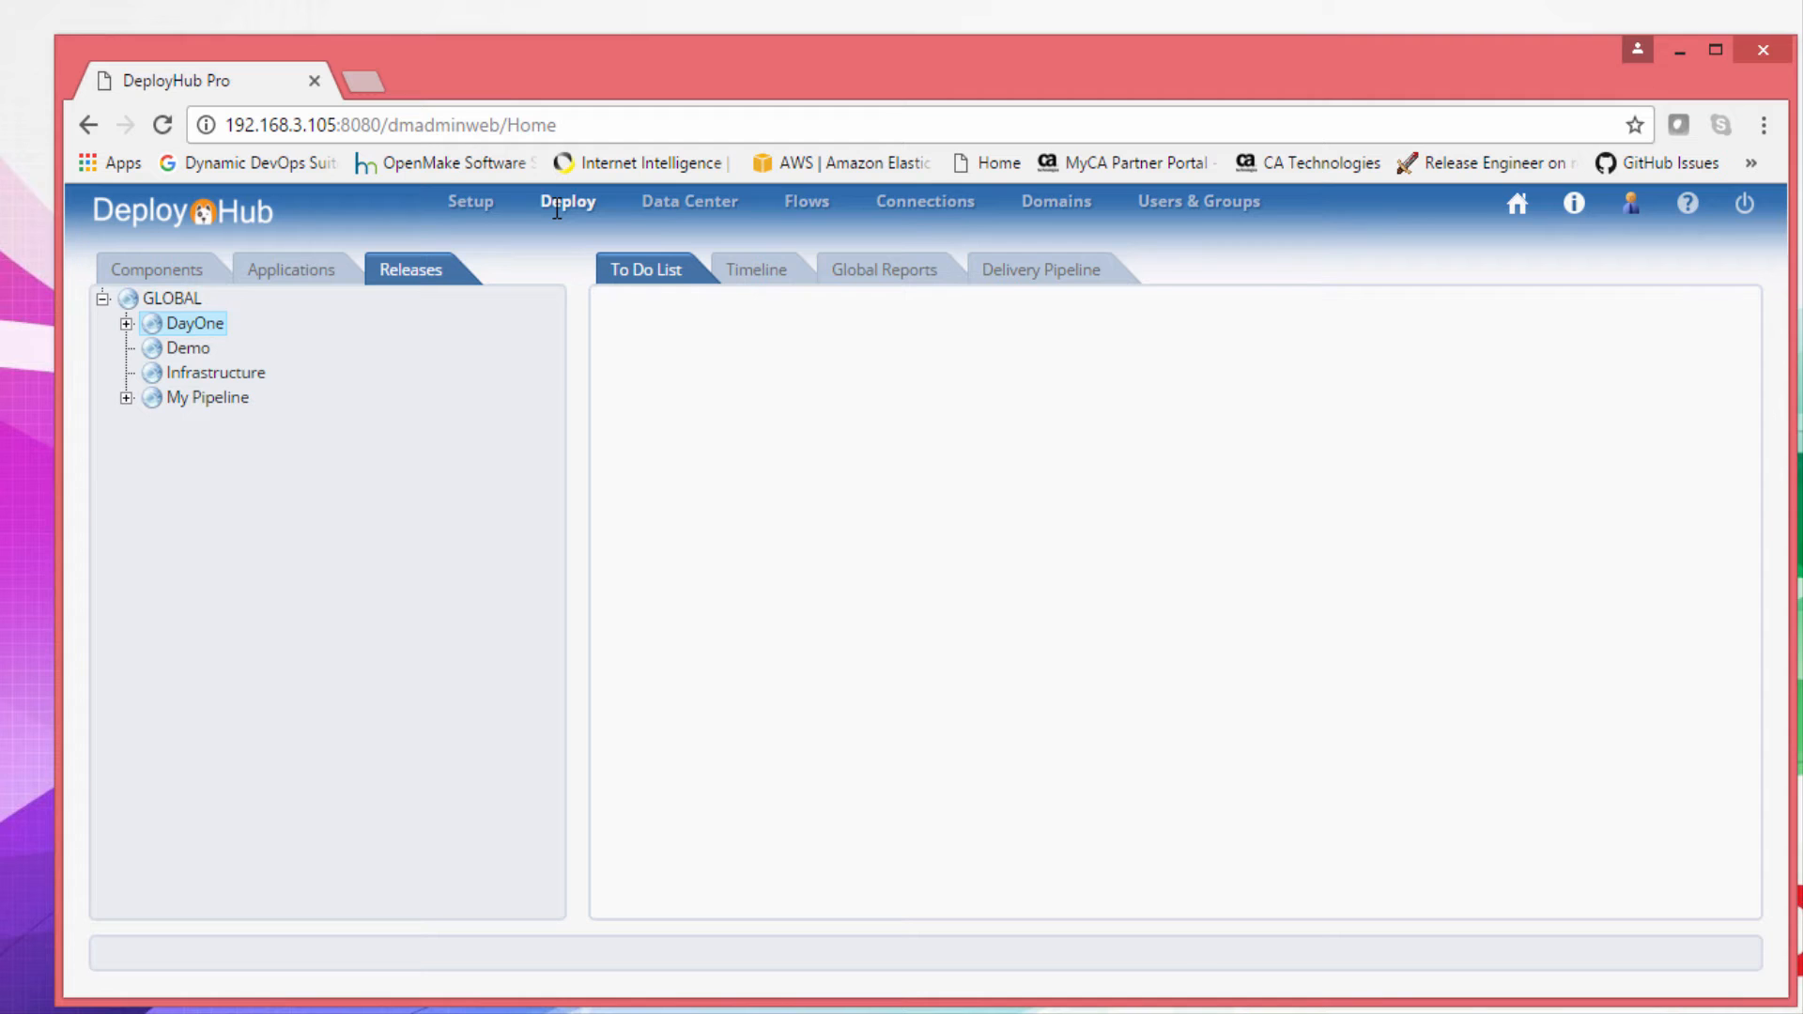
left_click(311, 272)
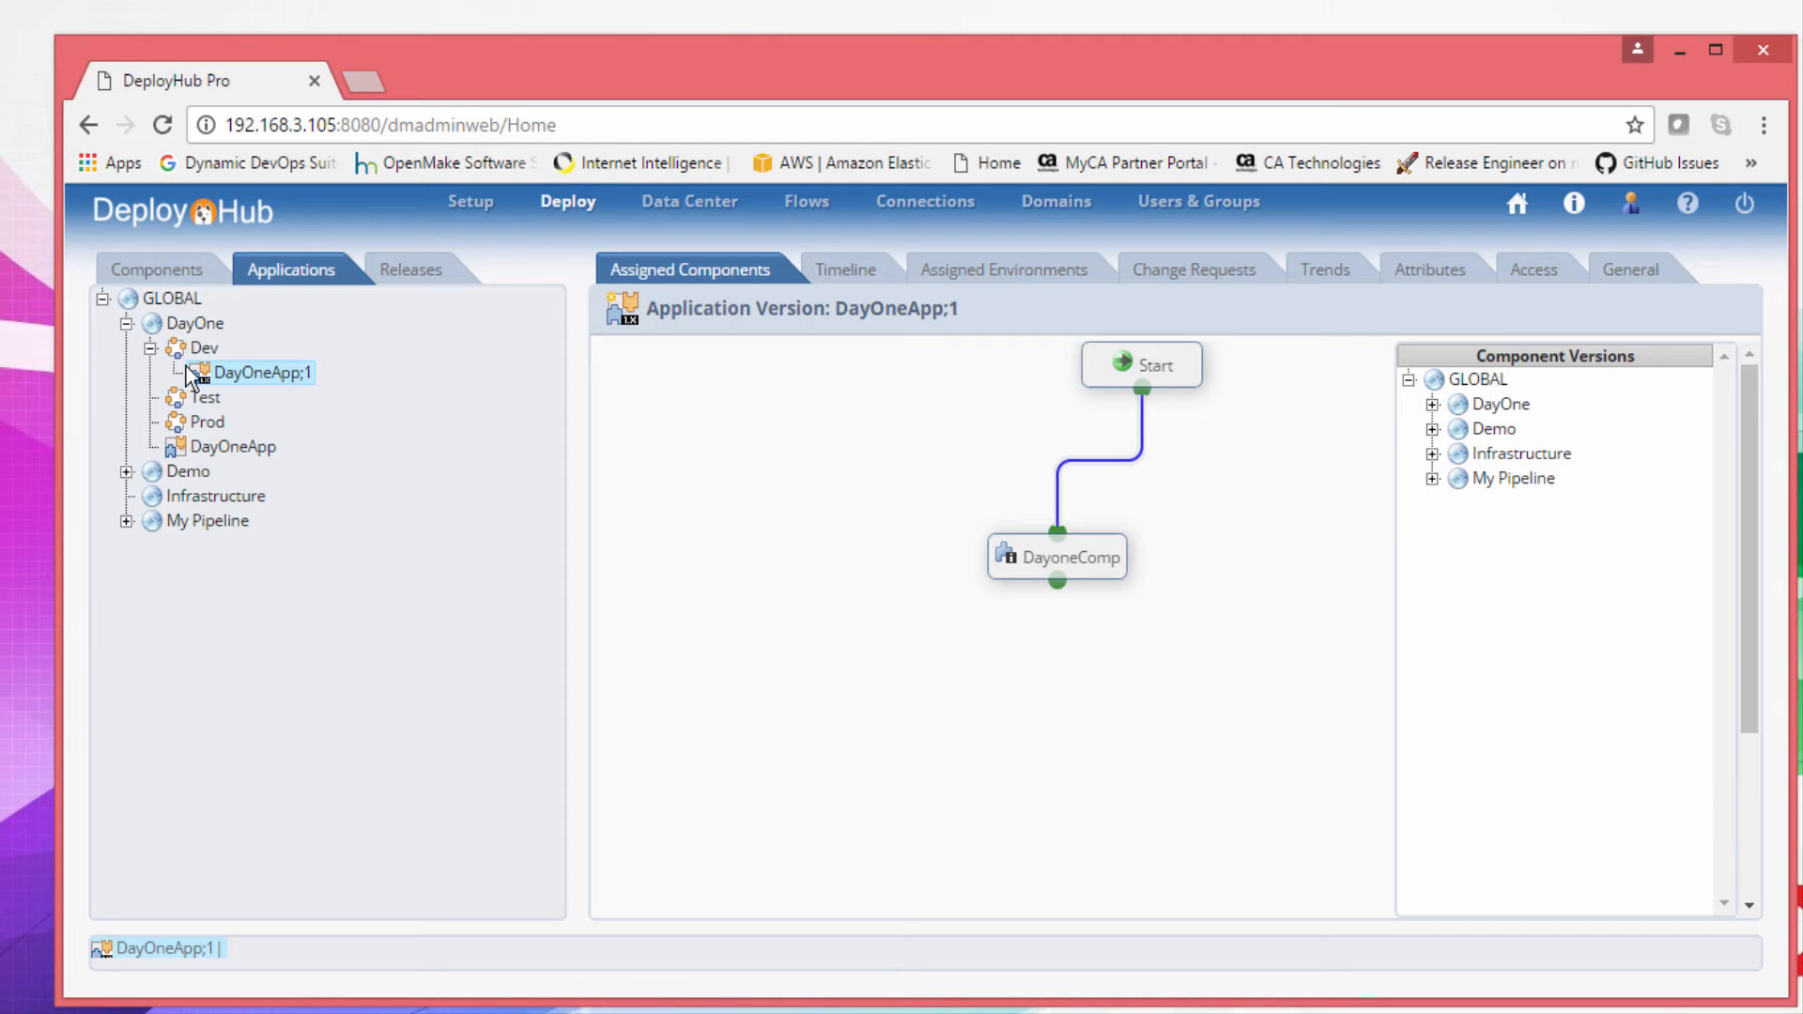
right_click(259, 376)
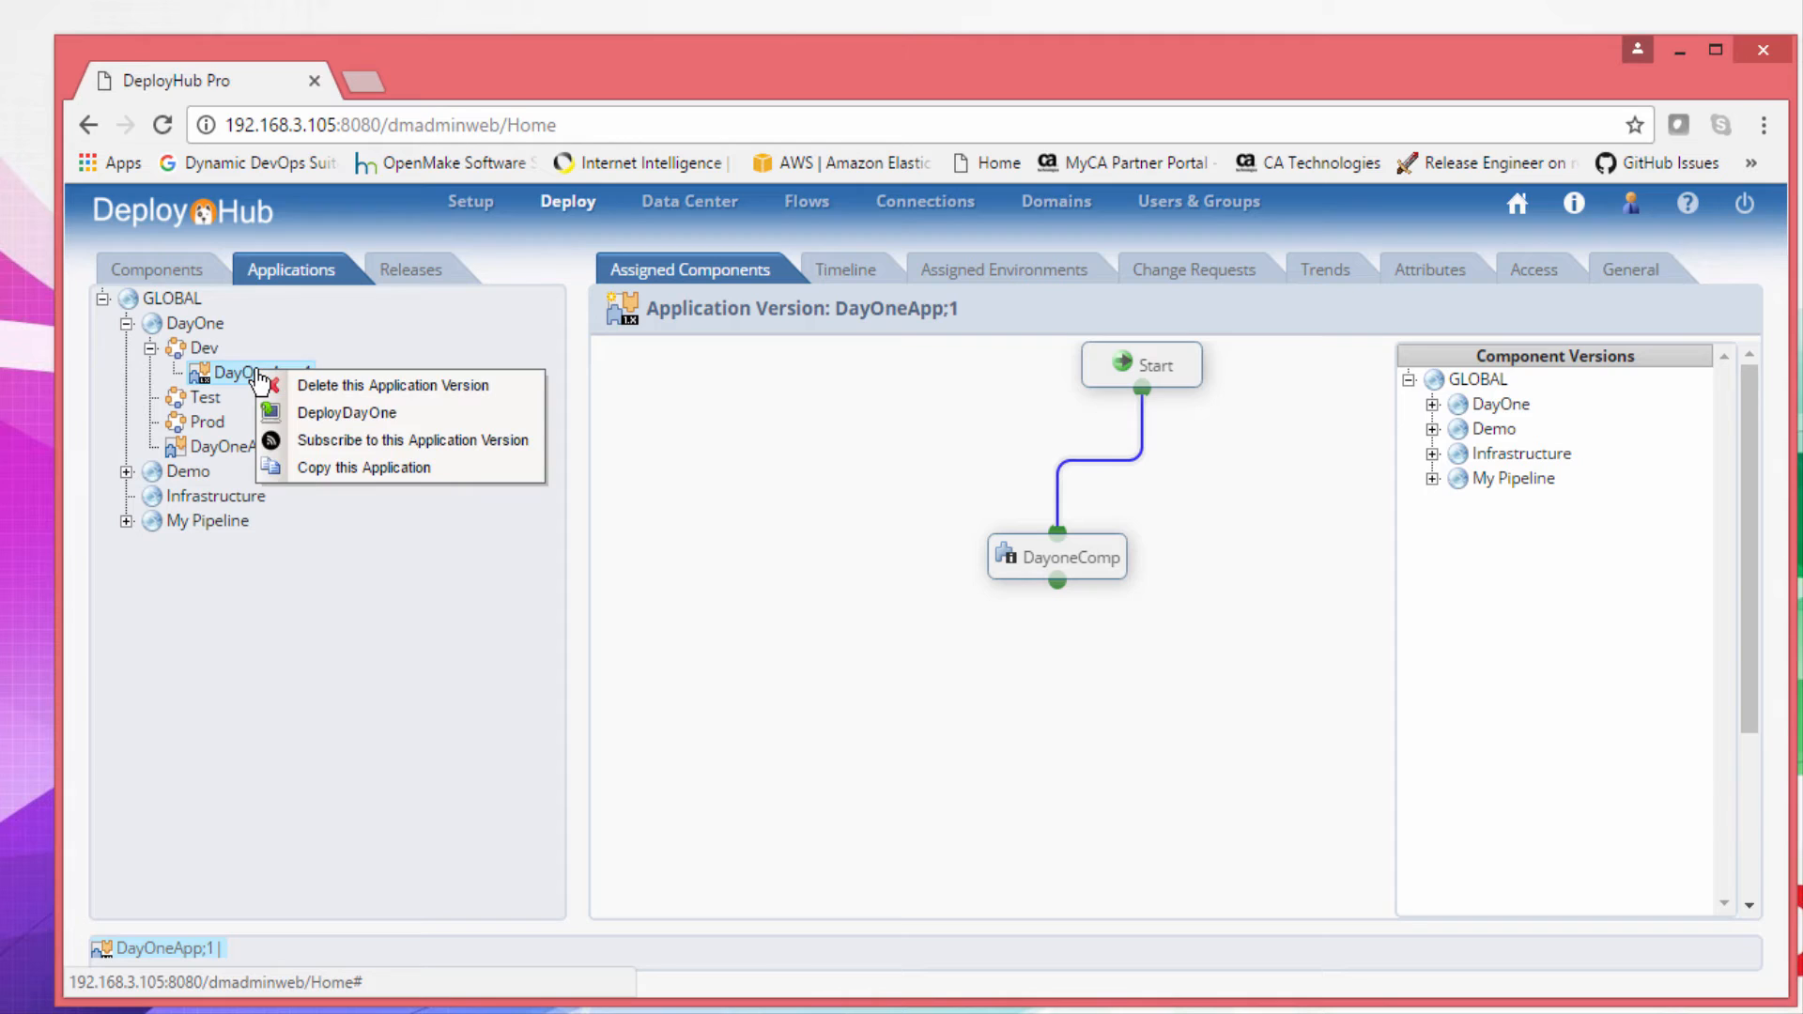
left_click(314, 414)
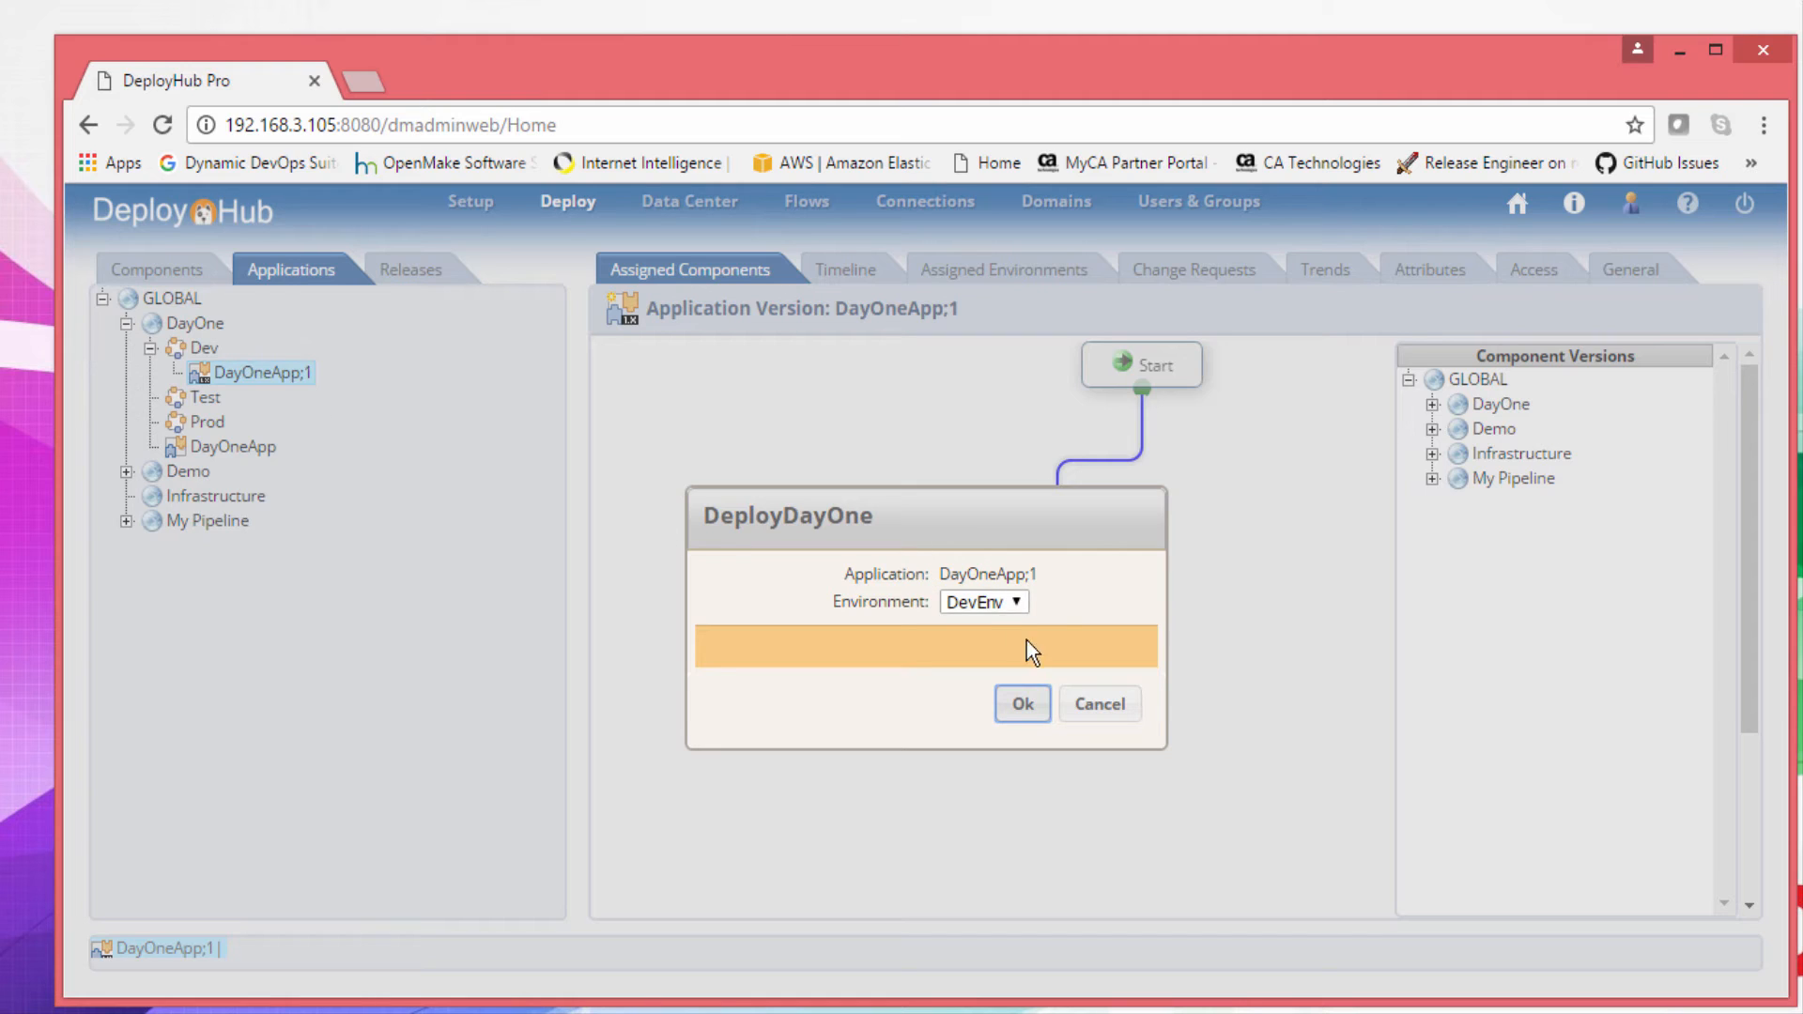
left_click(978, 606)
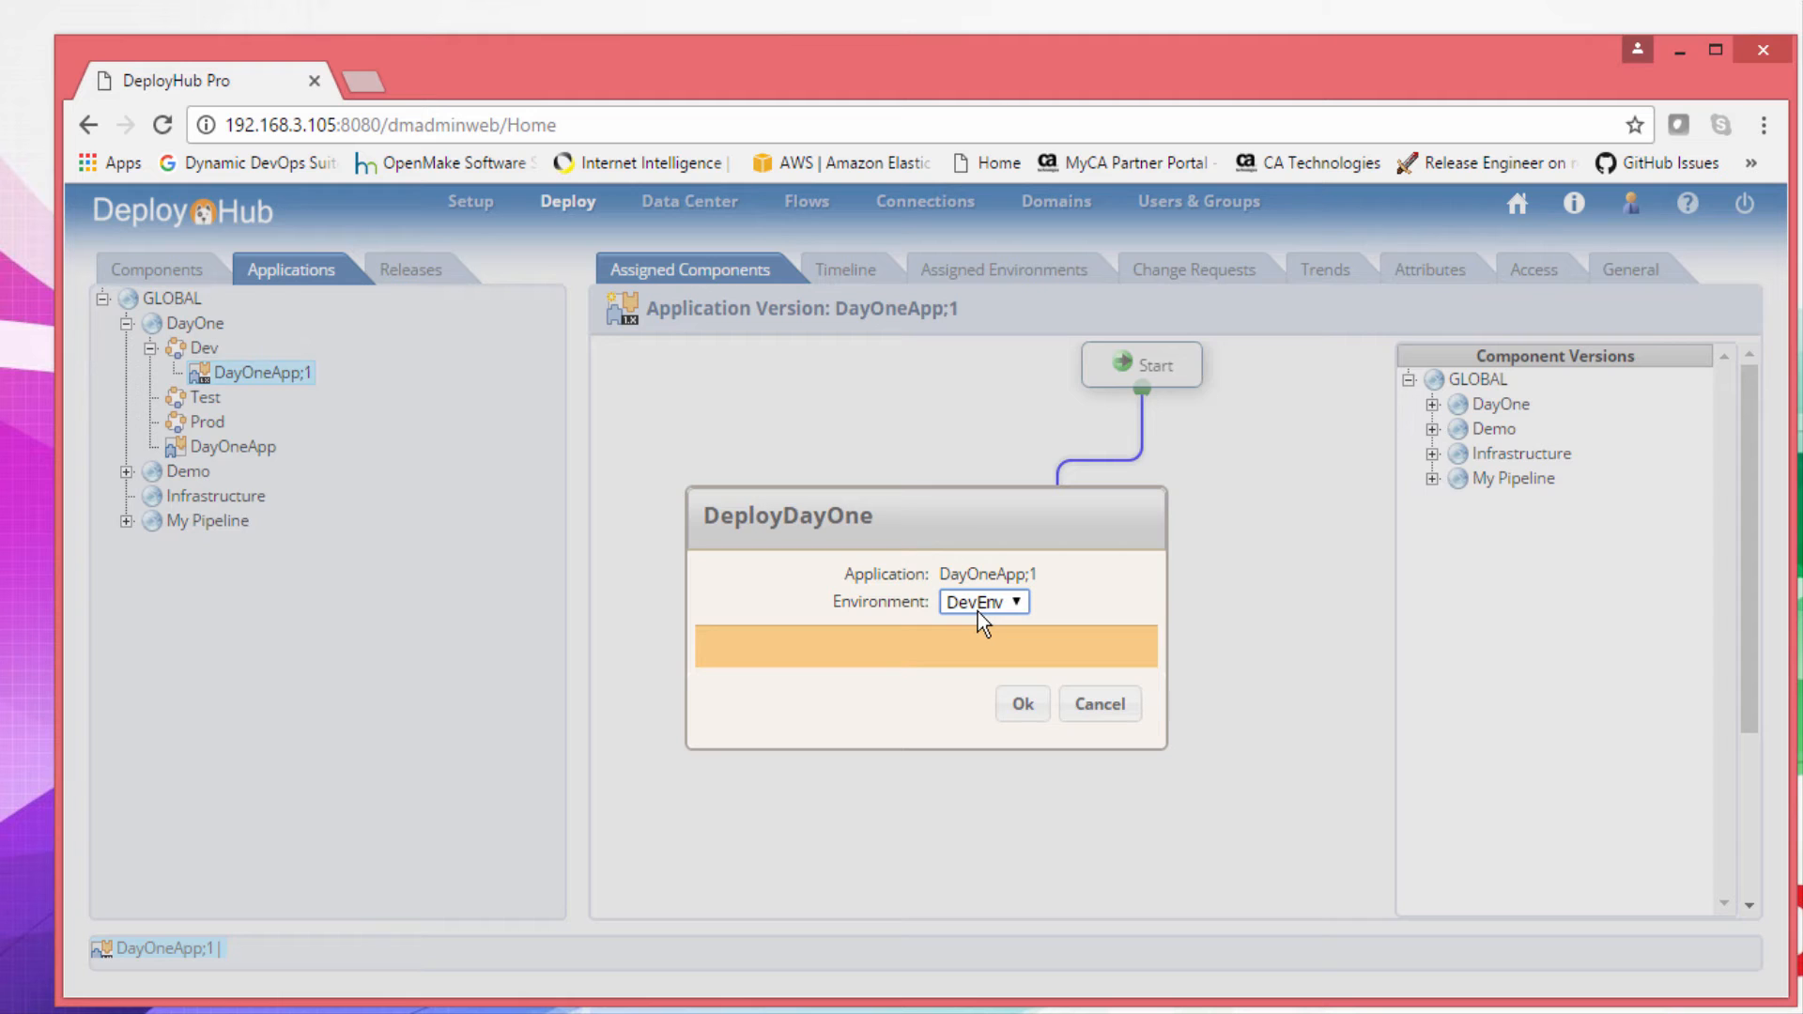
left_click(1020, 714)
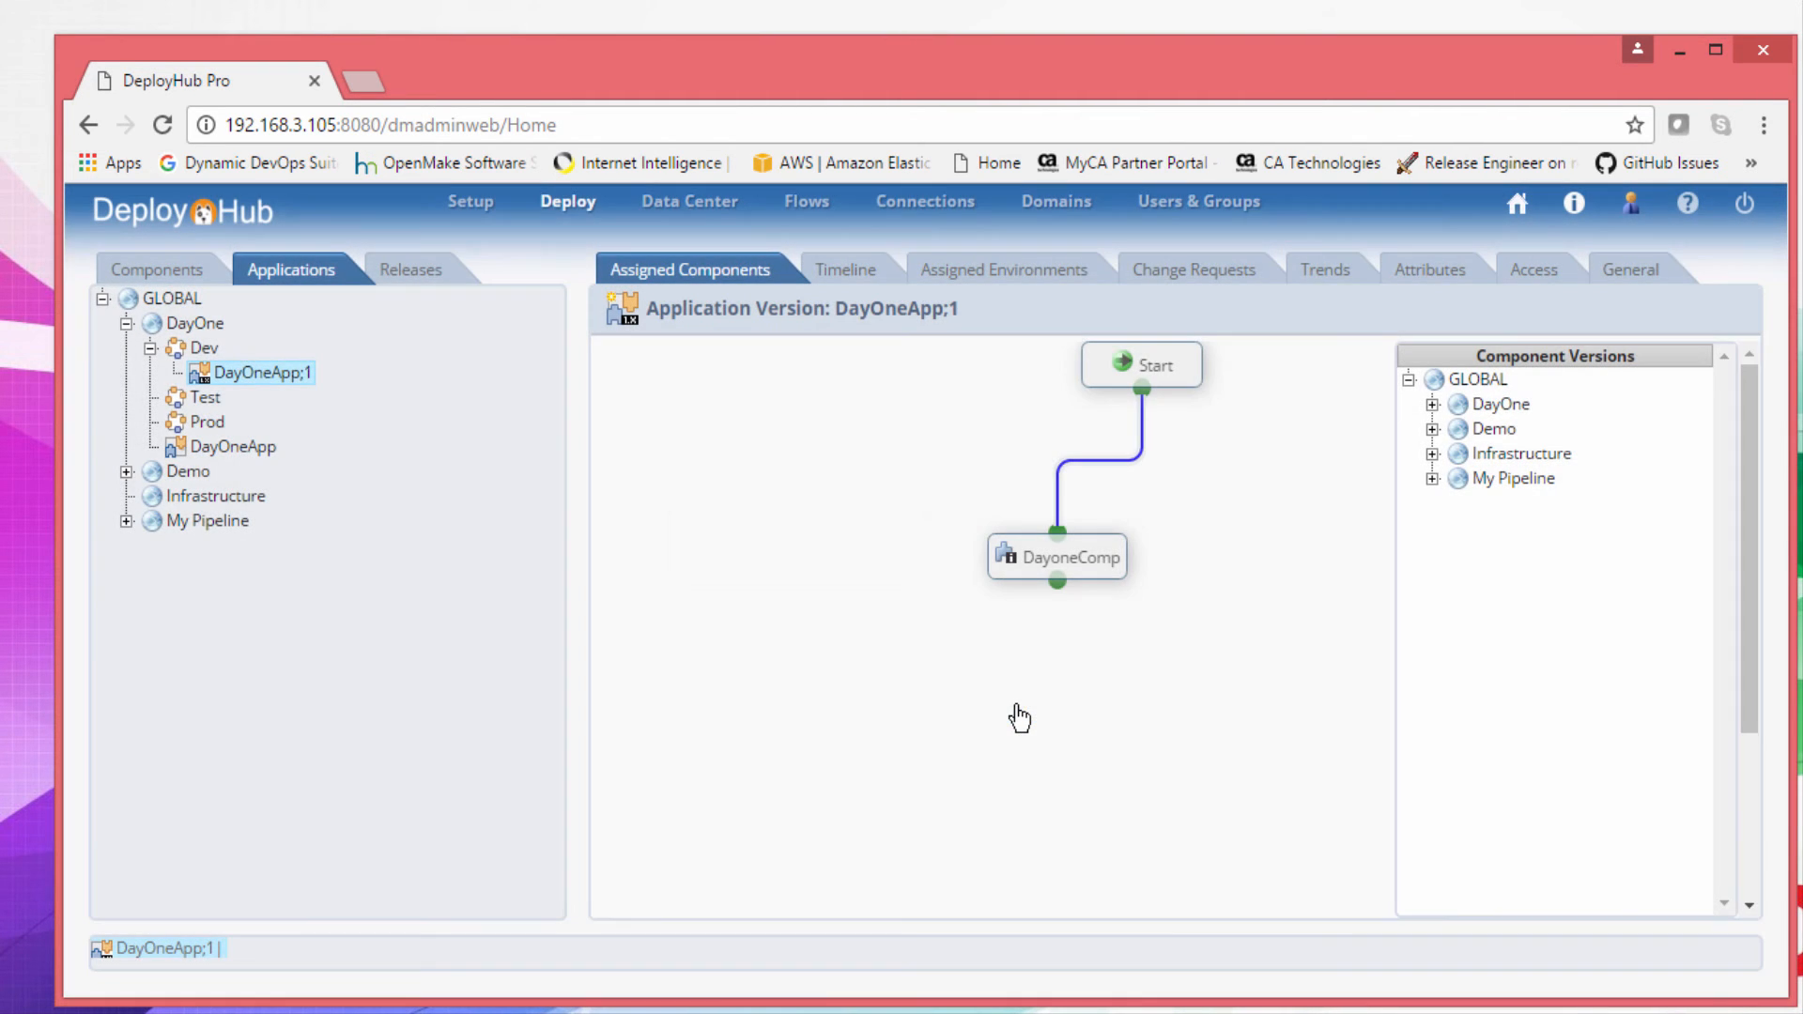
Open the latest DevEnv deployment from the DayOneApp;1 timeline and review its general details, log and deployed files
left_click(842, 271)
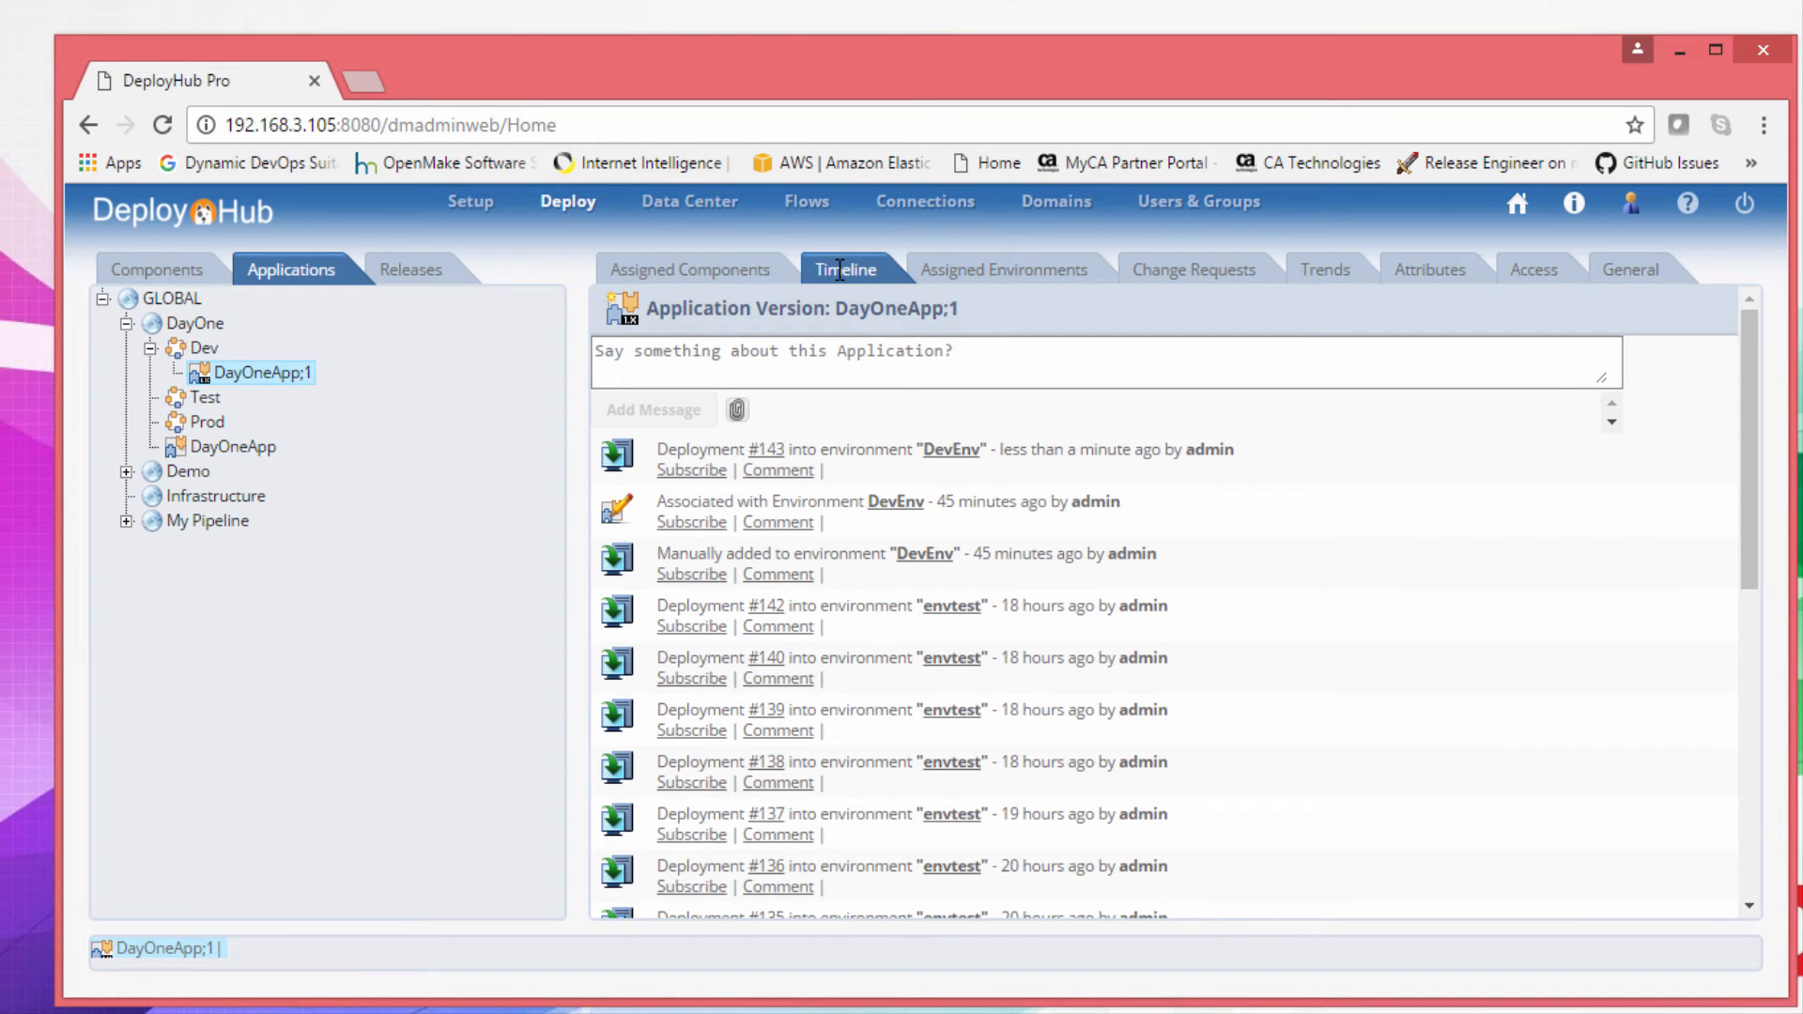
left_click(766, 451)
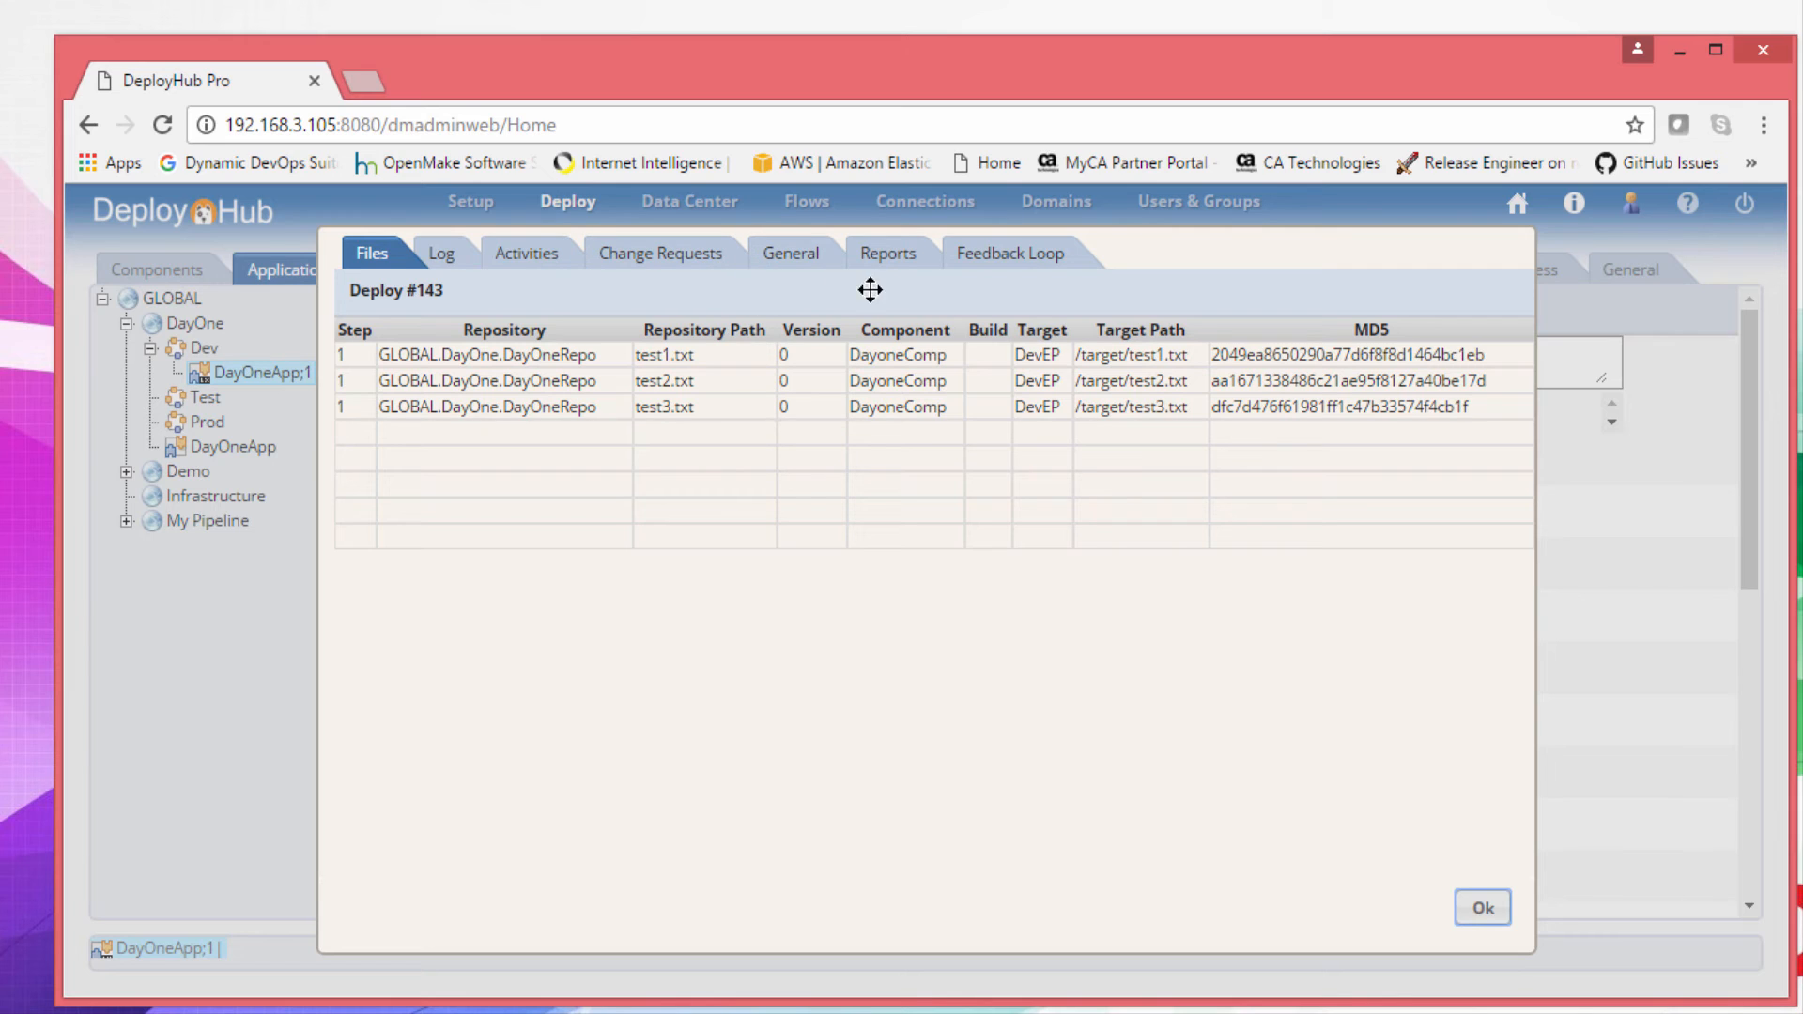
left_click(791, 253)
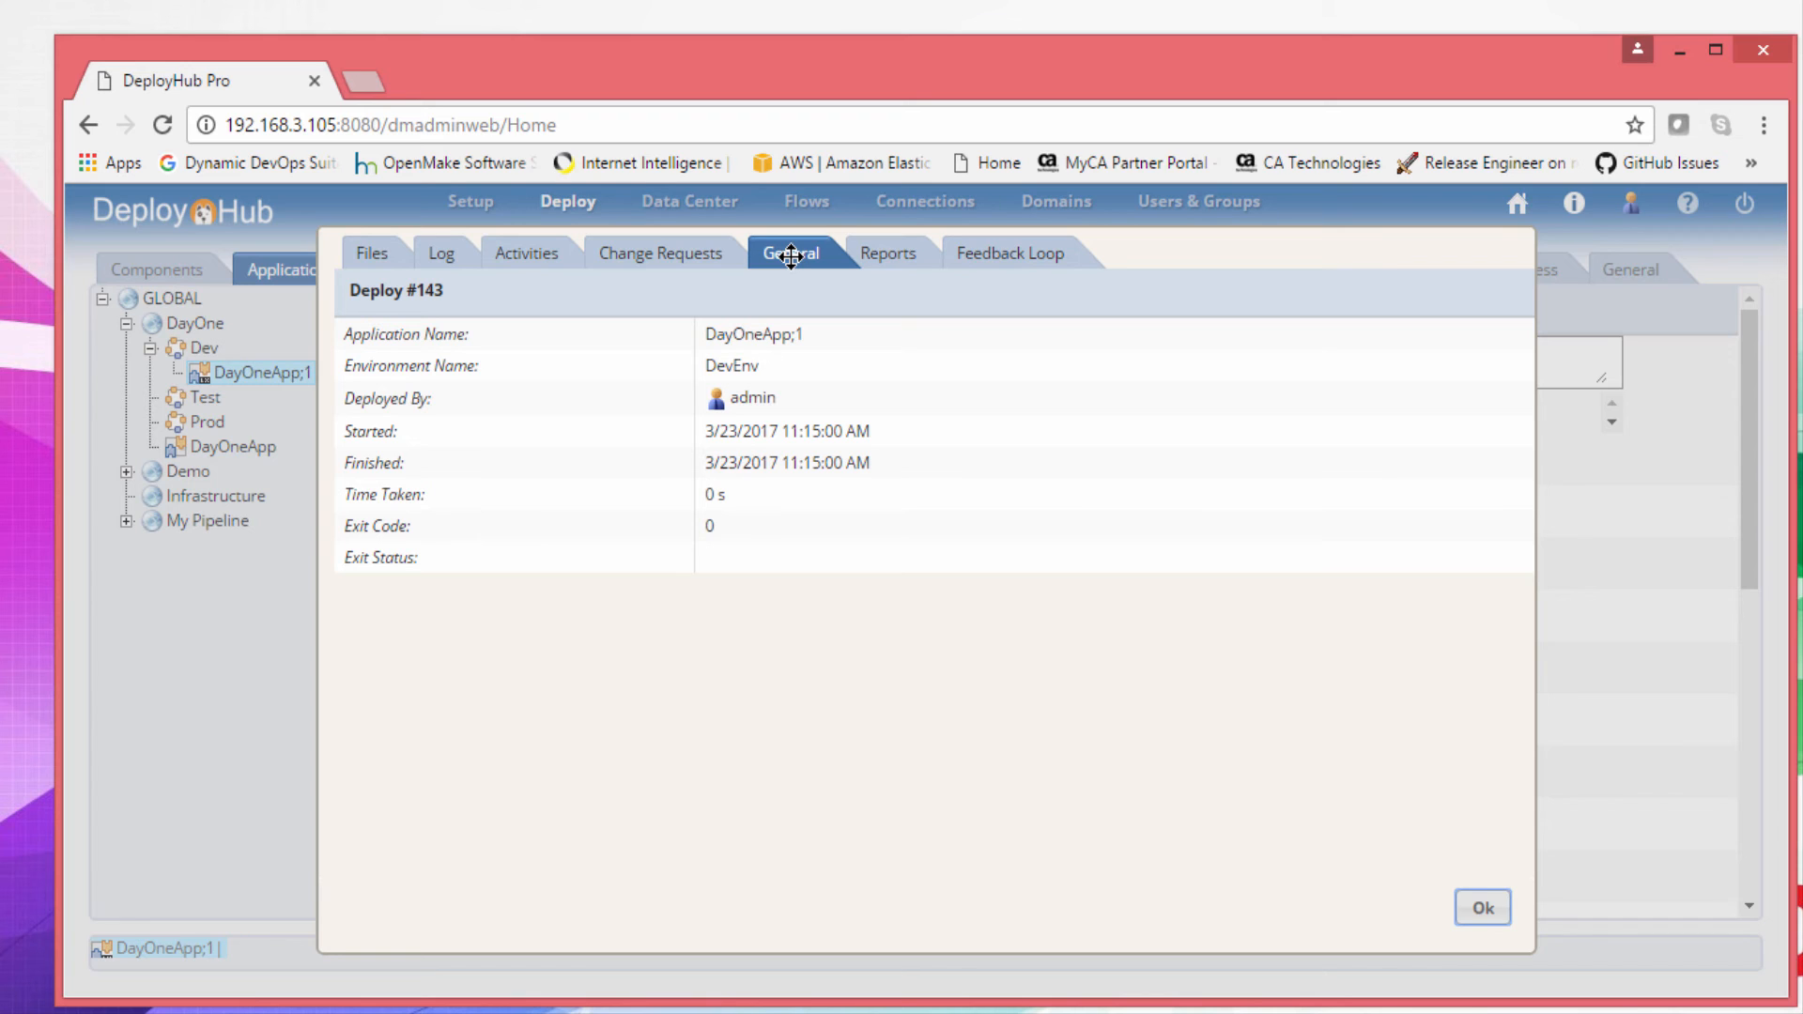
left_click(443, 257)
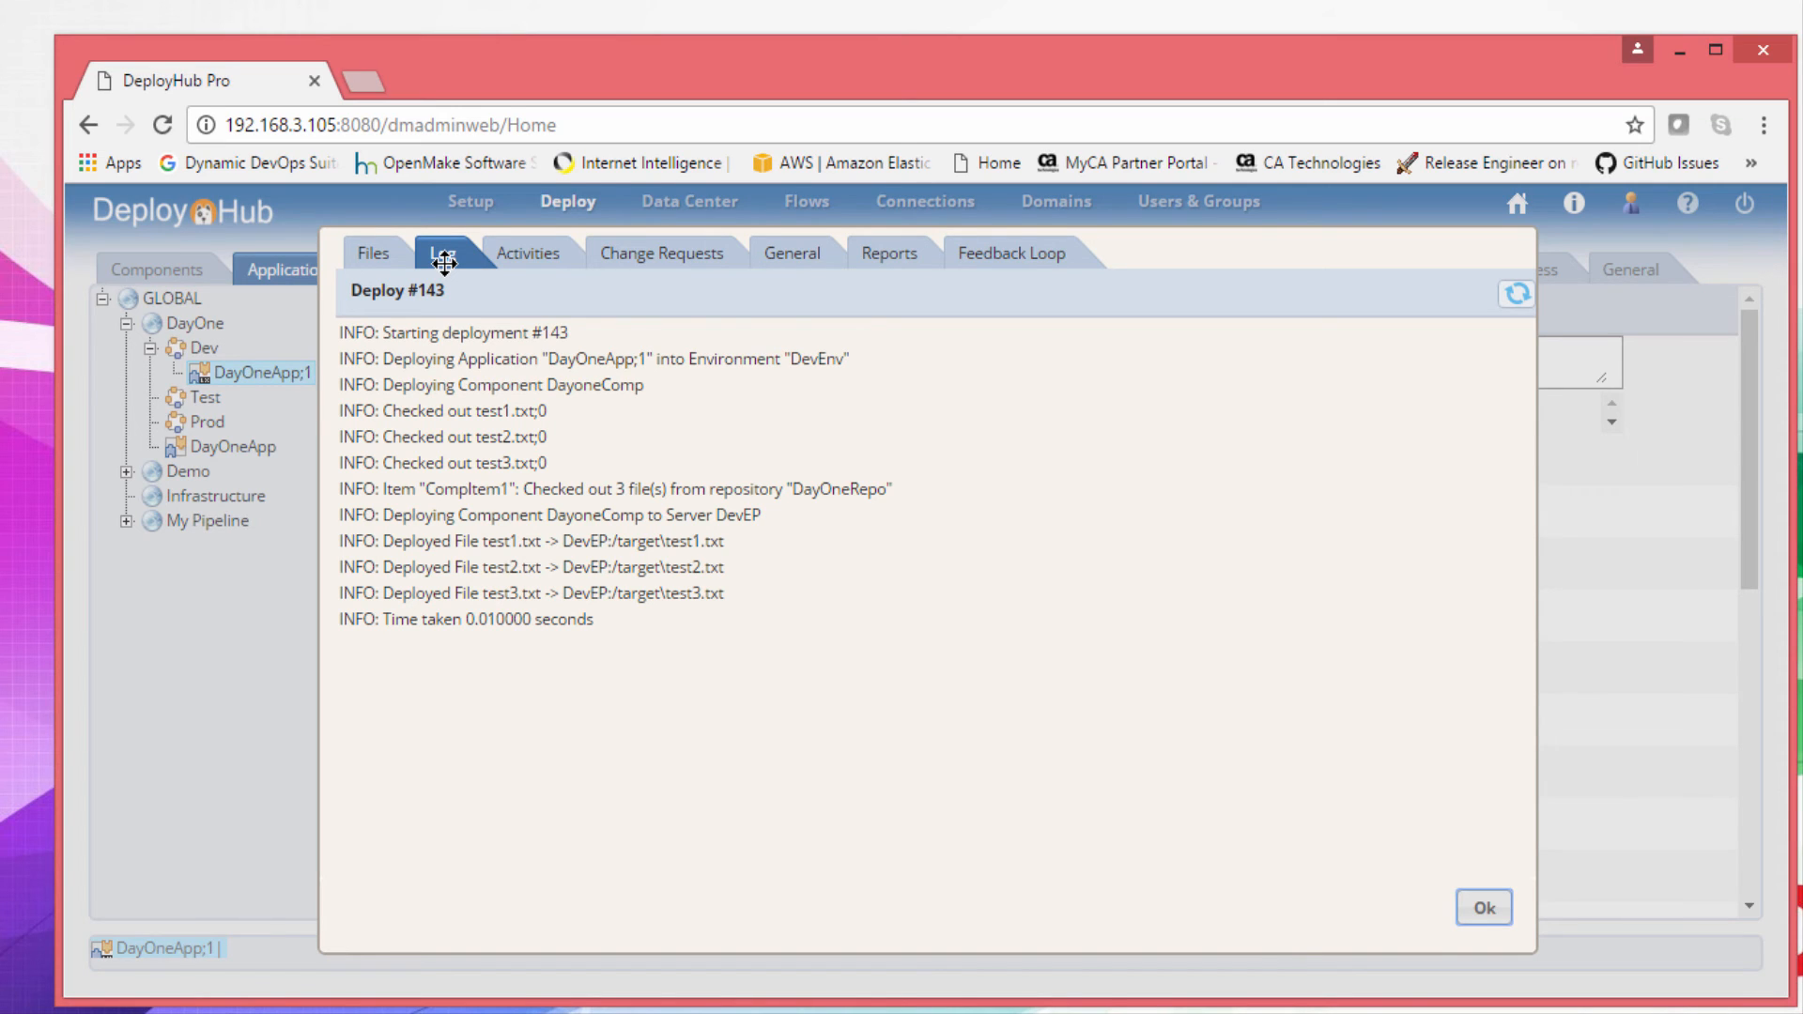
left_click(378, 254)
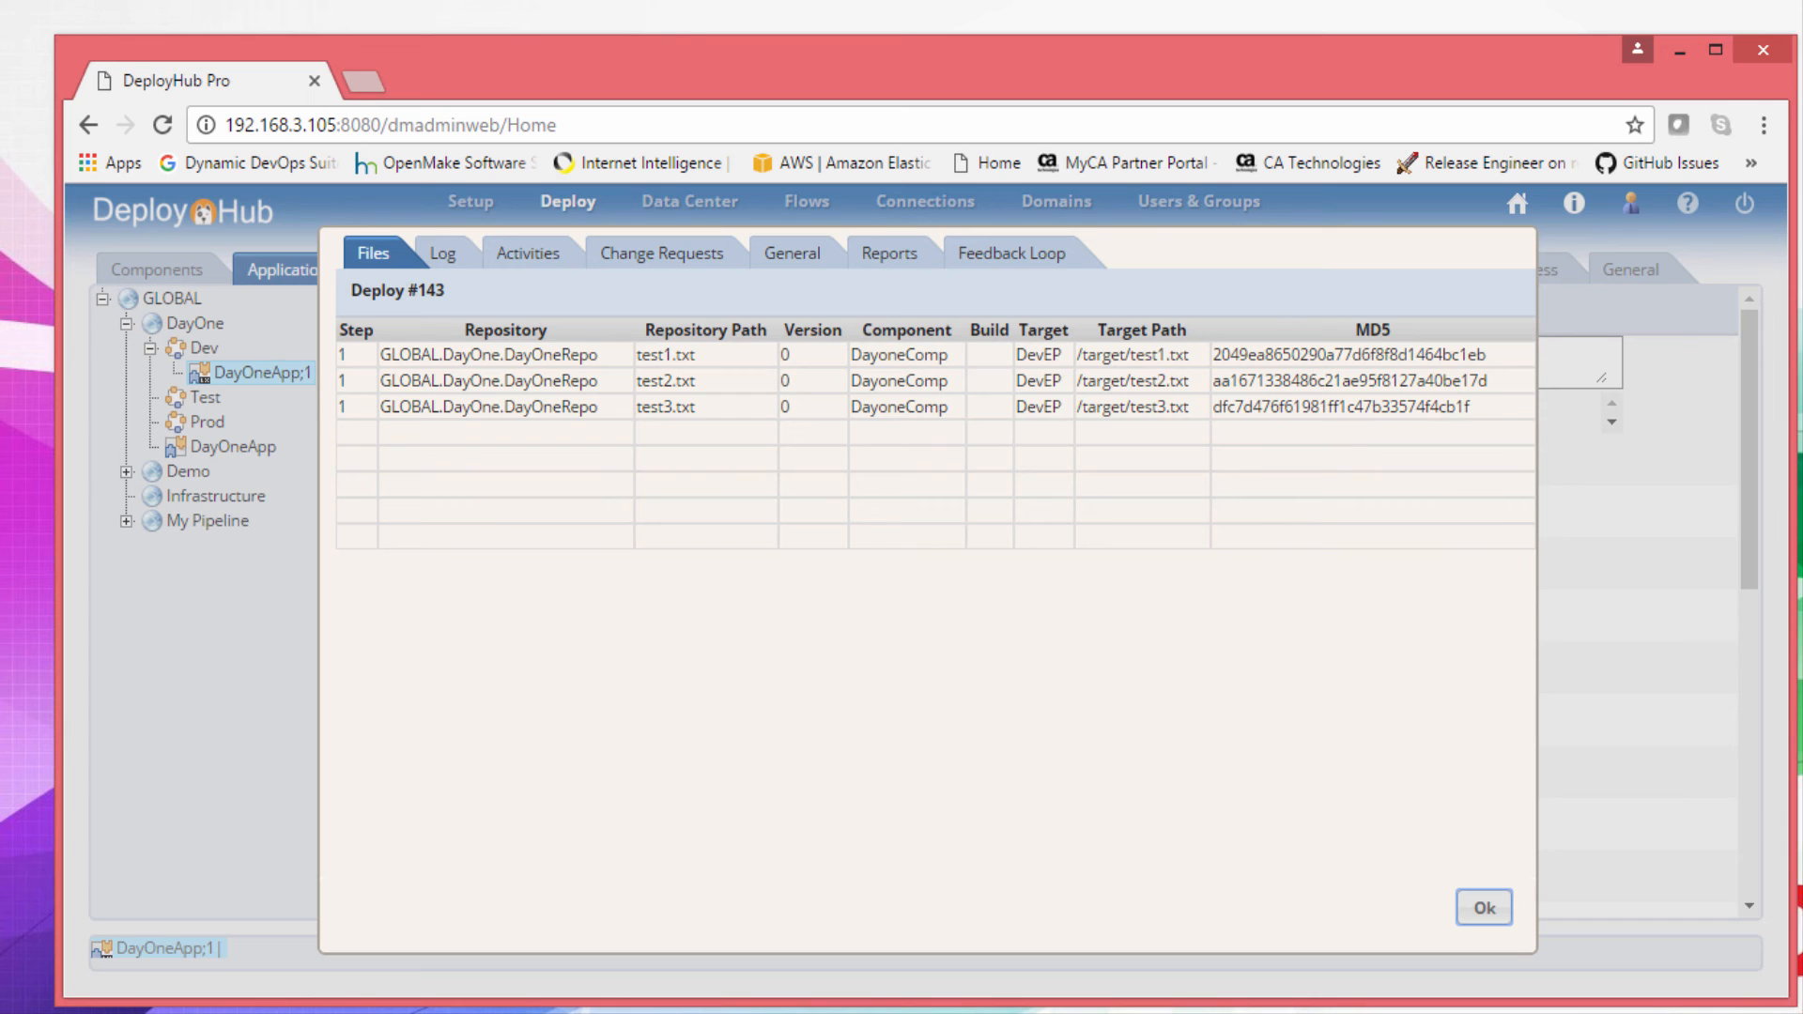
Switch to the server terminal, leave sourceFiles and list the target directory again to check for the deployed files
left_click_drag(0, 161, 980, 208)
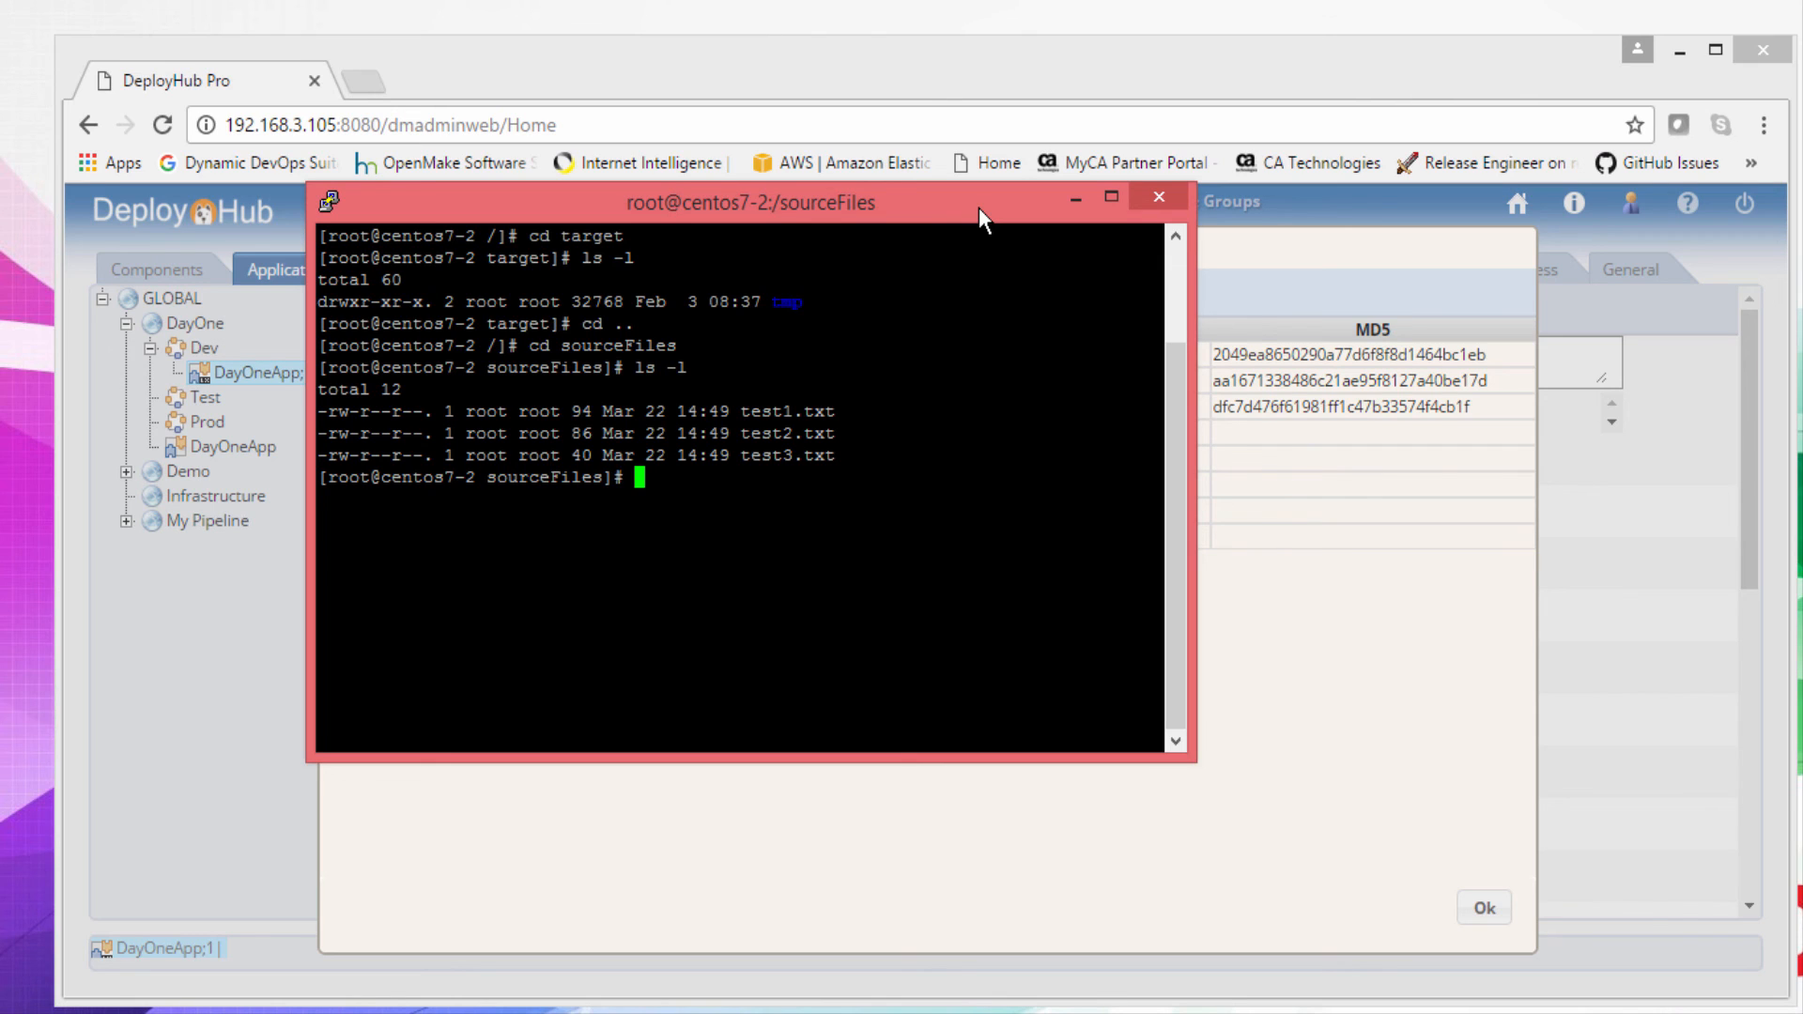
type("cd ..")
key("Return")
type("cd")
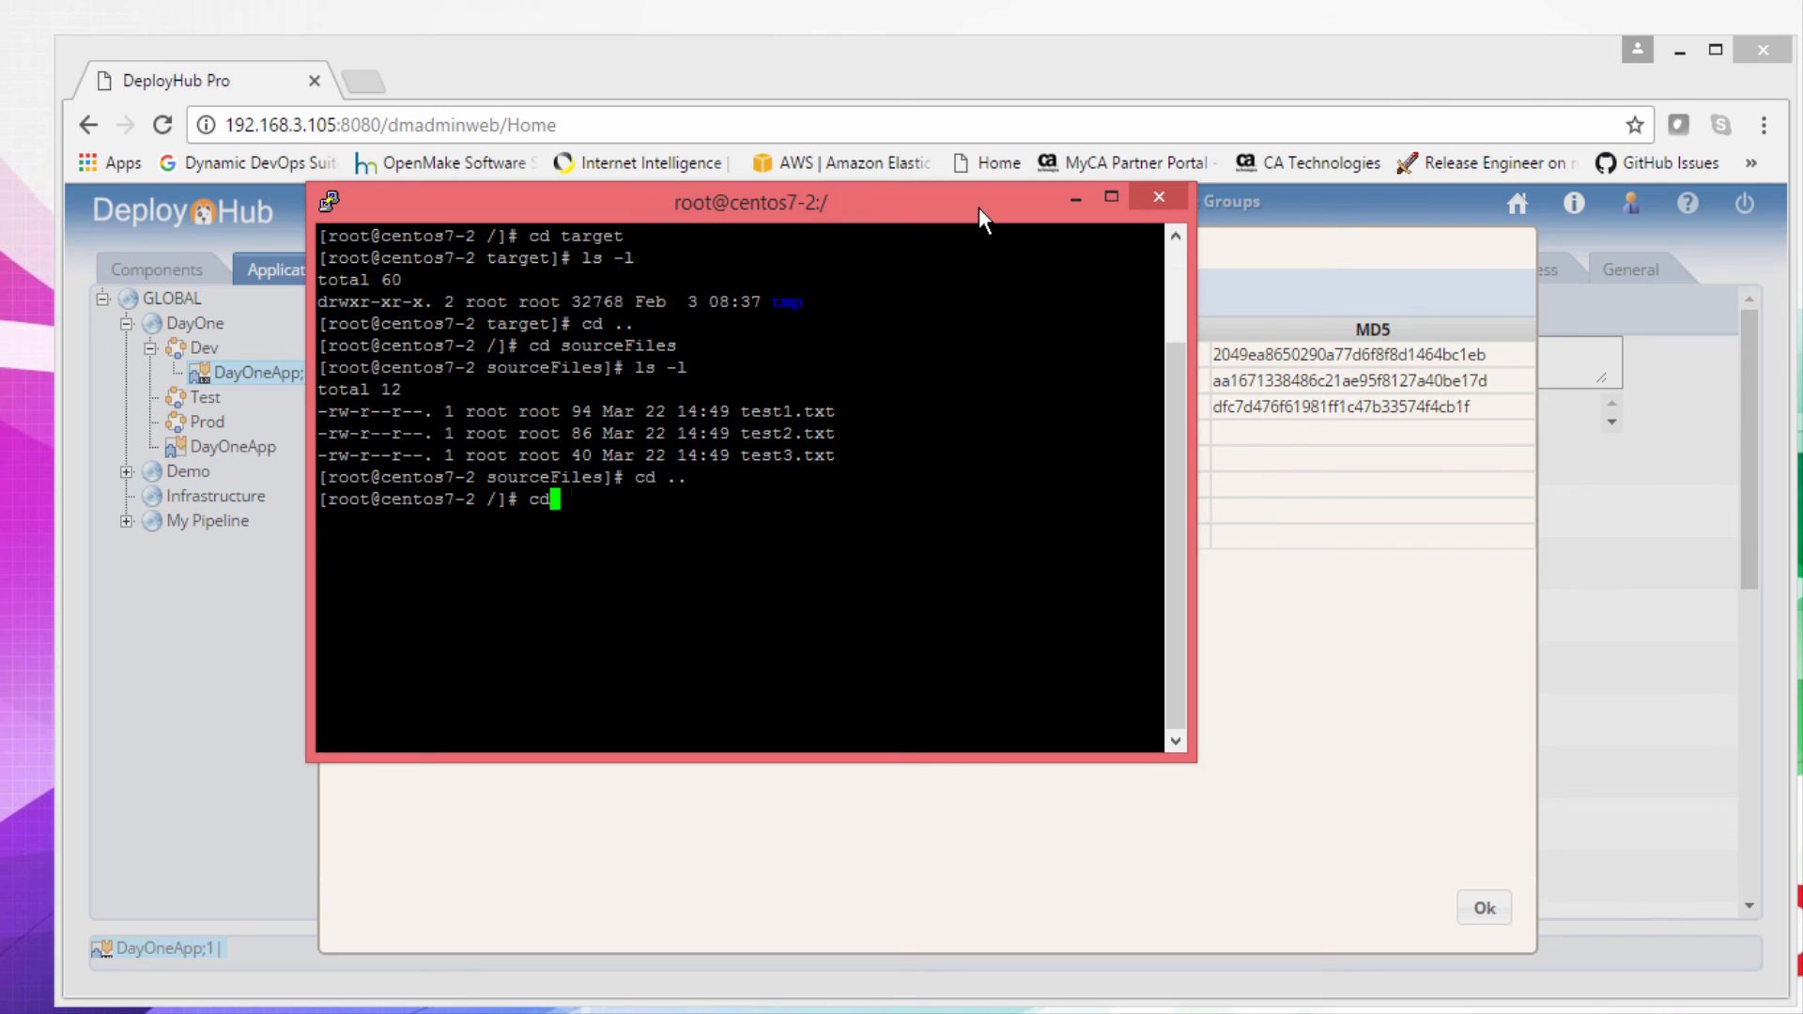
type(" target")
key("Return")
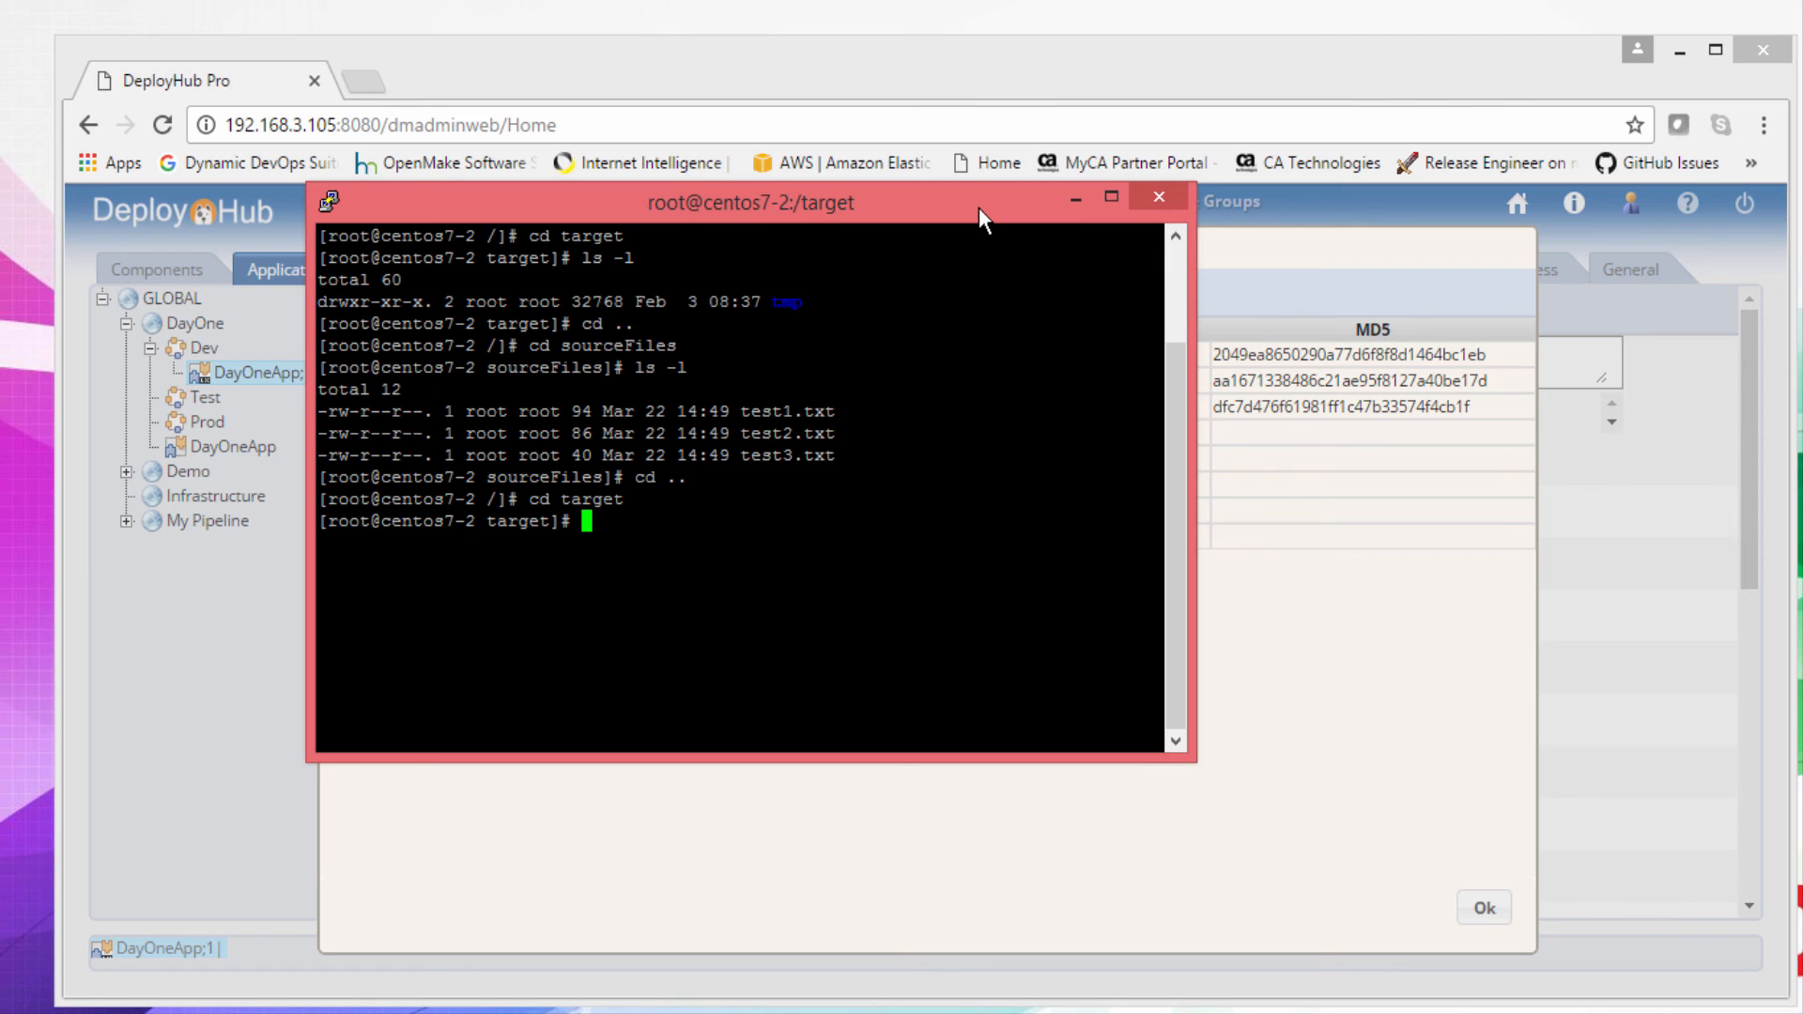
type("ls -l")
key("Return")
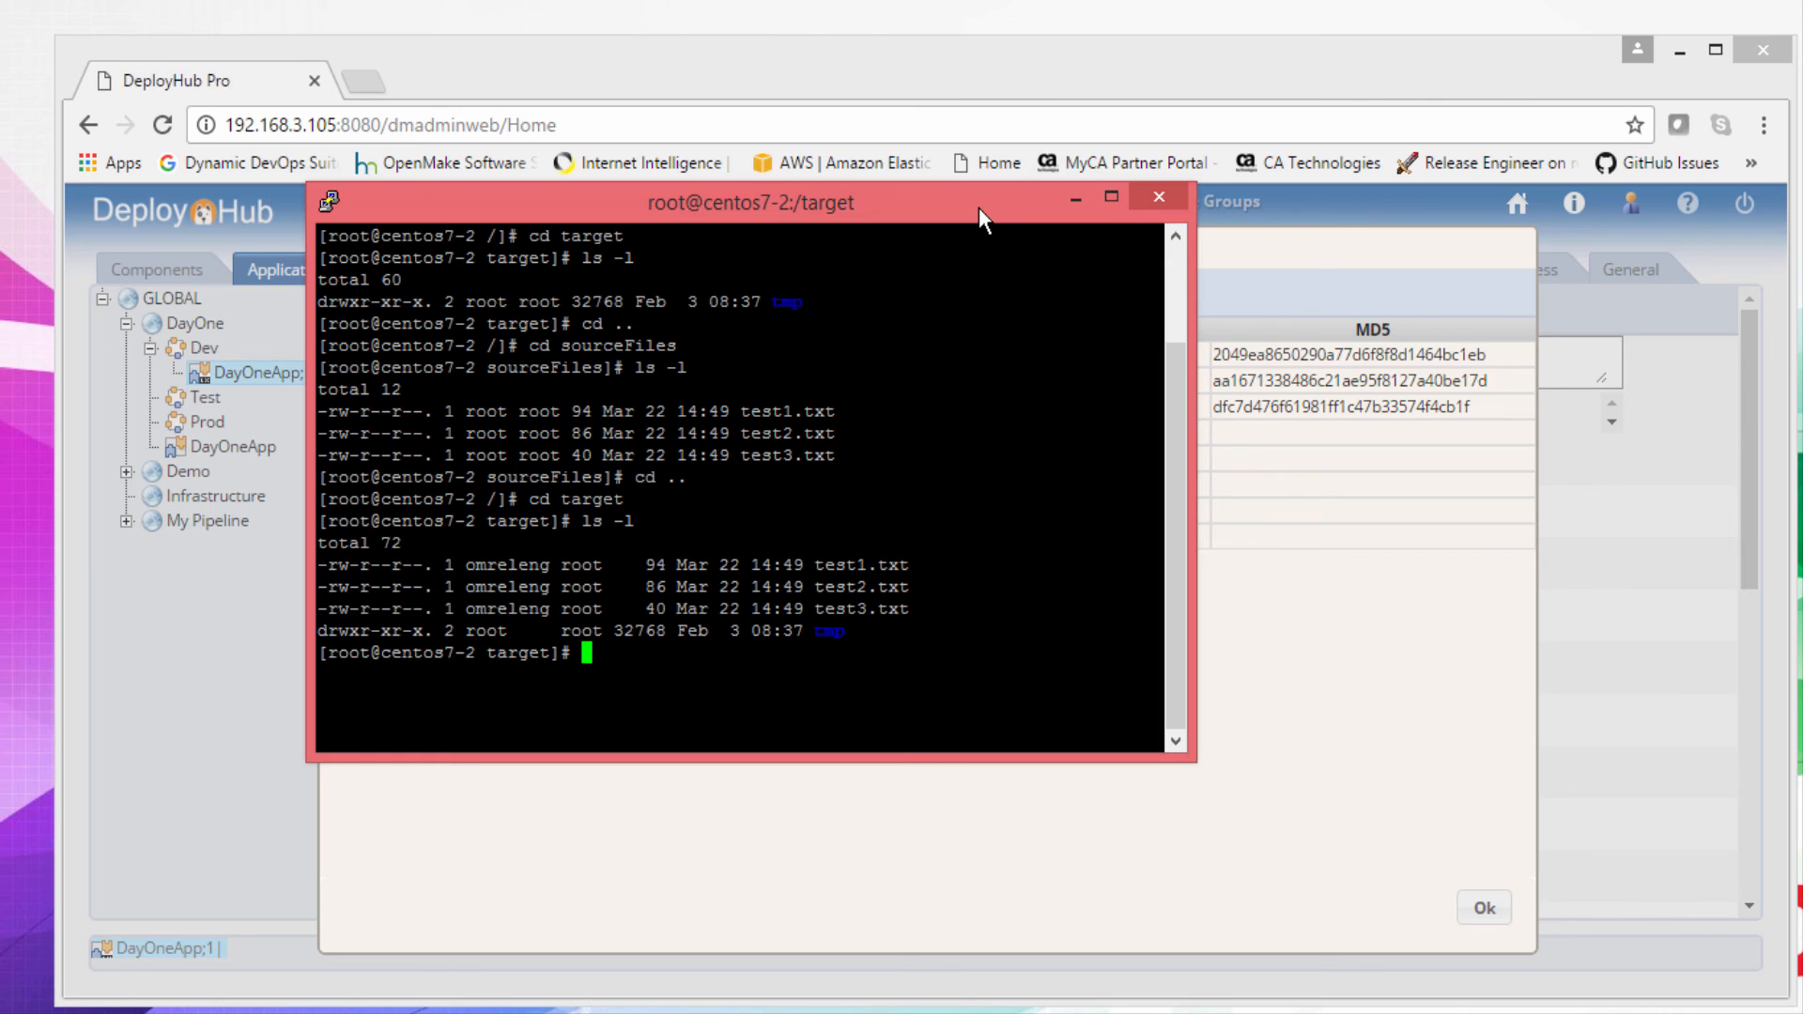